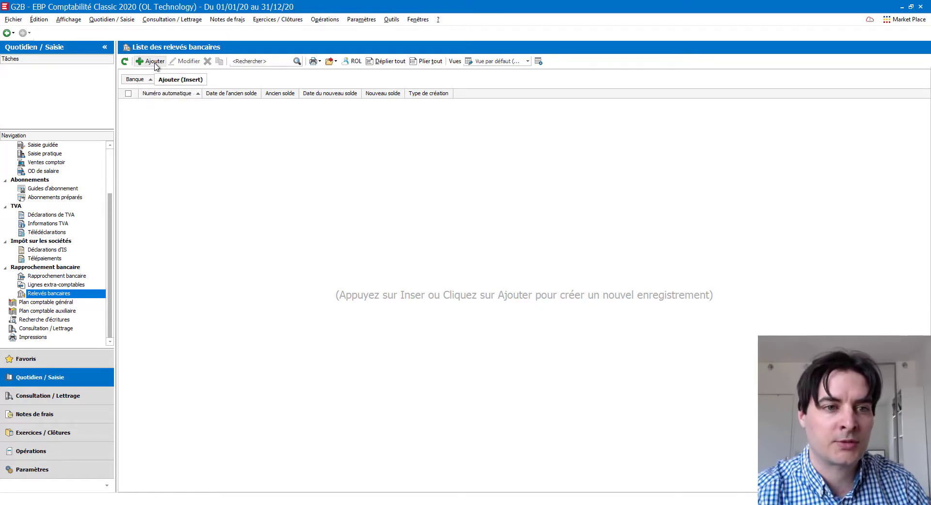
left_click(144, 62)
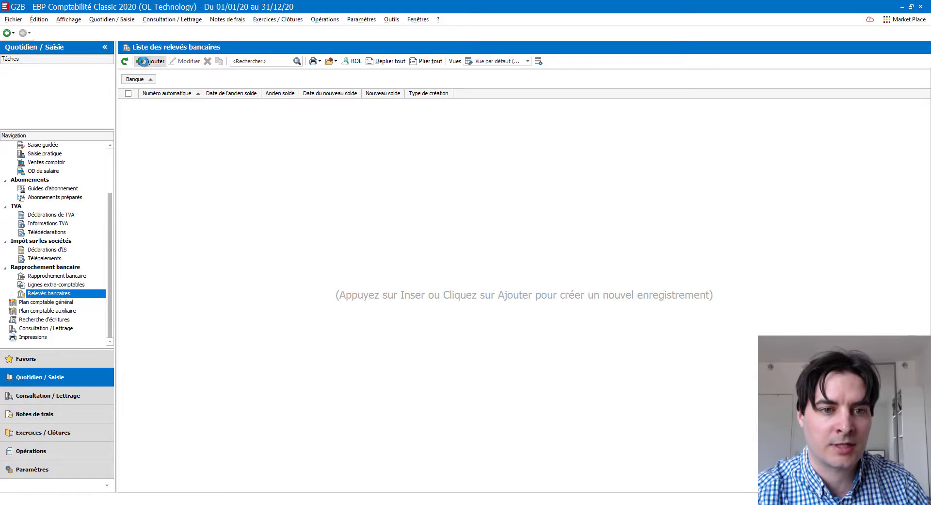
left_click(276, 46)
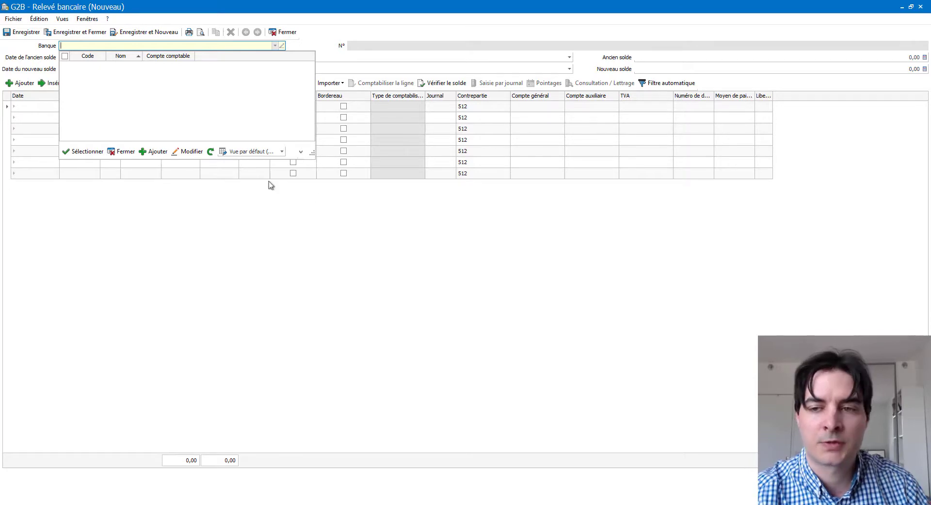
left_click(604, 232)
left_click(920, 6)
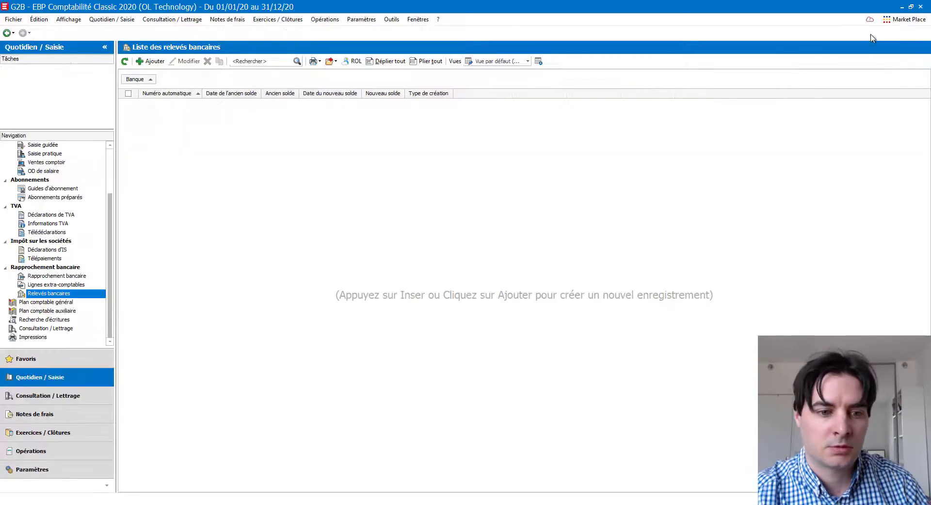
Create a new bank record in the accounting parameters with CIC as both its code and its name
left_click(39, 472)
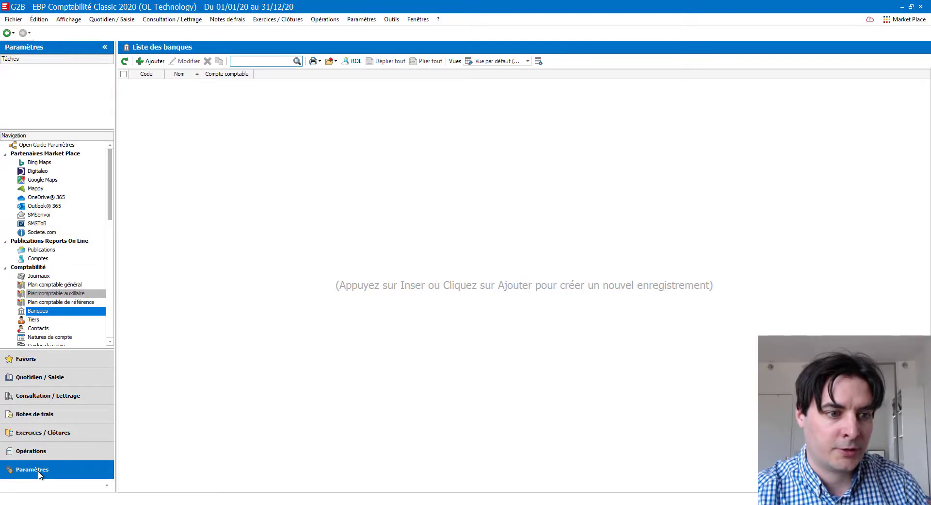
left_click(152, 62)
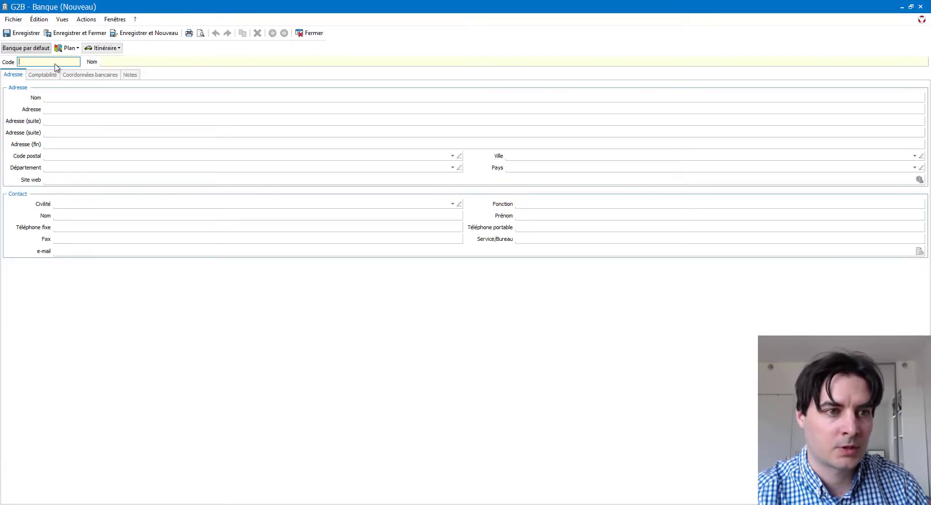
type("CIC")
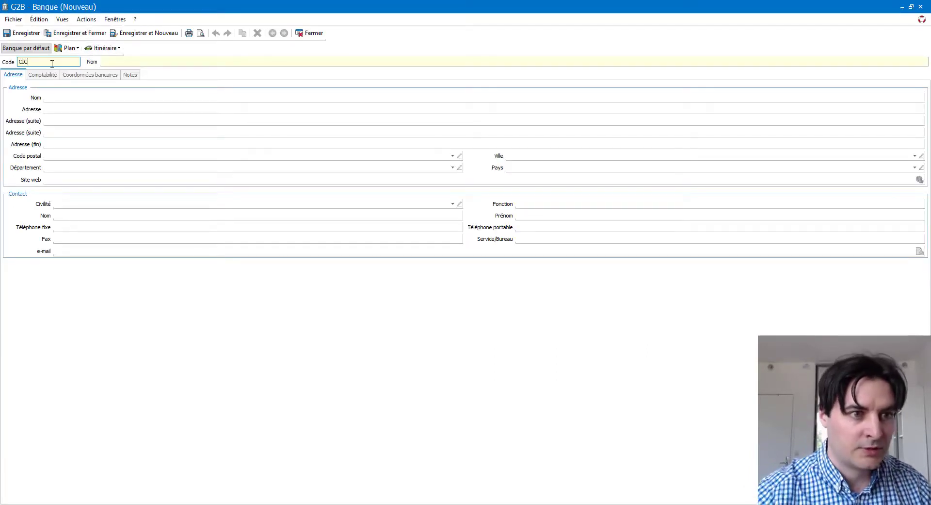
left_click(108, 62)
type("CIC")
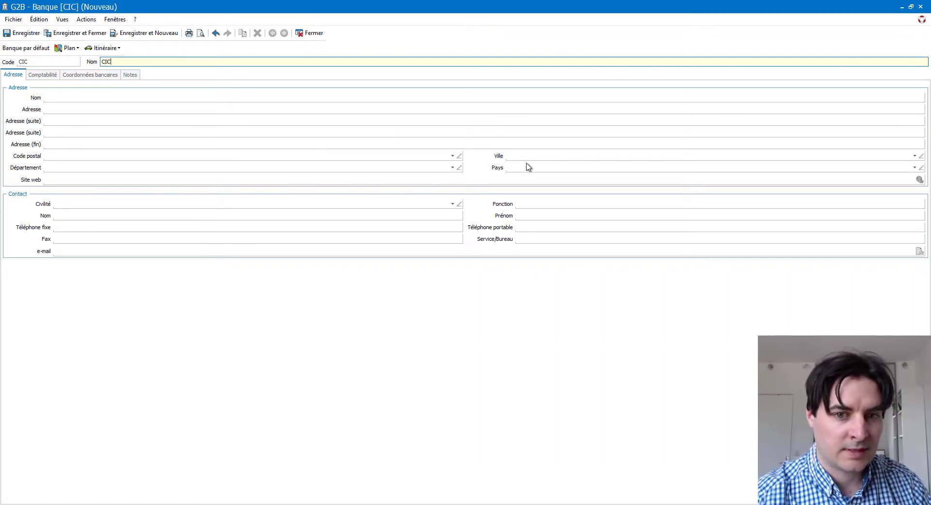
Inspect the BP treasury journal's record and assign BP as the journal code of the CIC bank
left_click(43, 75)
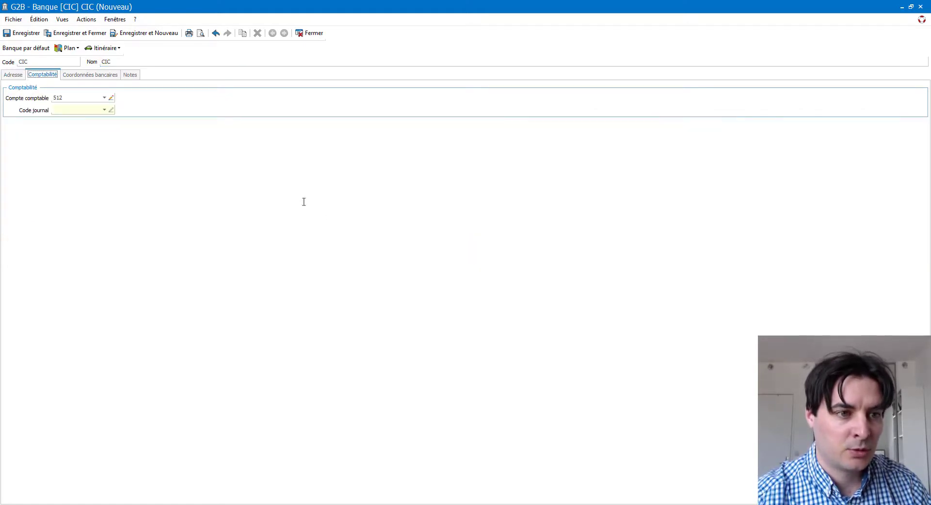
left_click(104, 110)
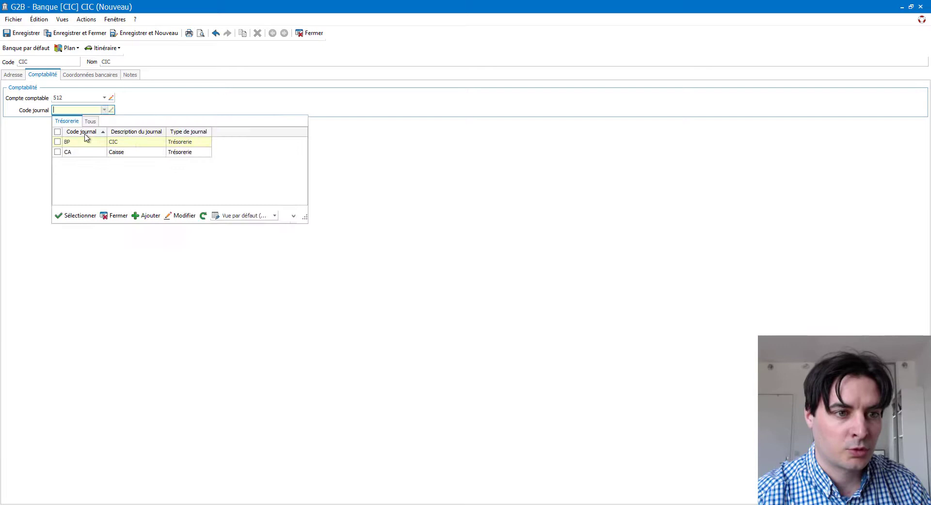
left_click(57, 142)
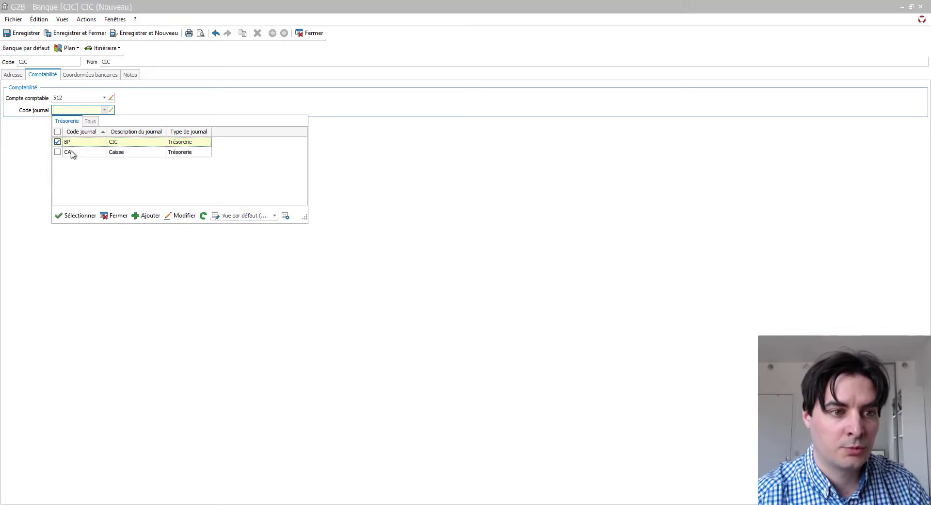
left_click(182, 217)
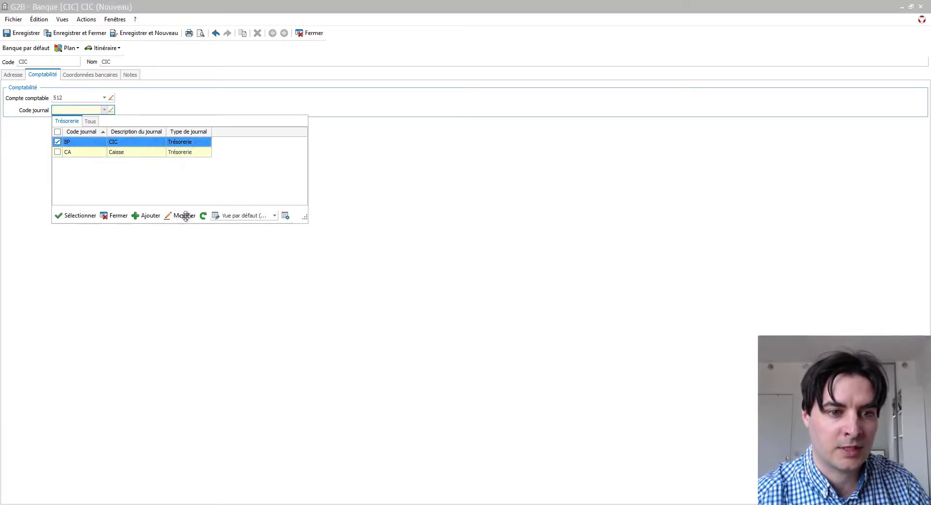
left_click(186, 217)
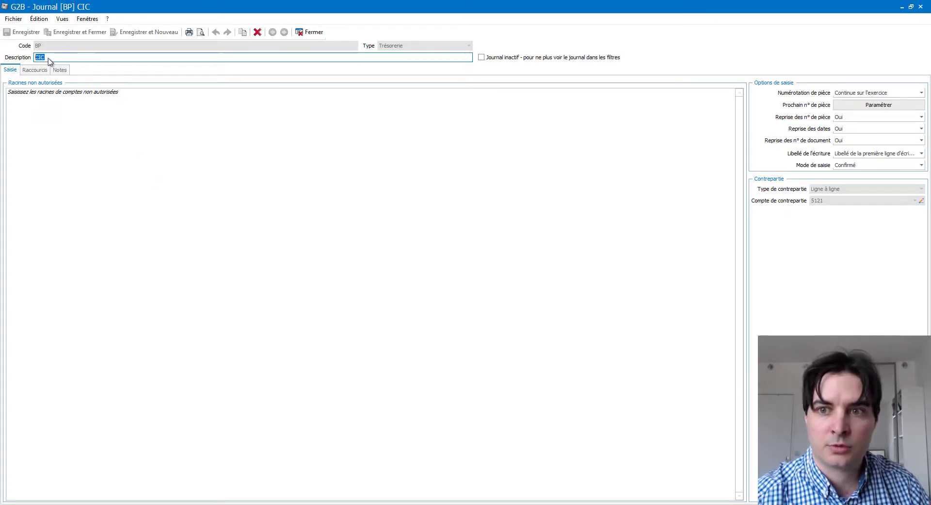
left_click(306, 32)
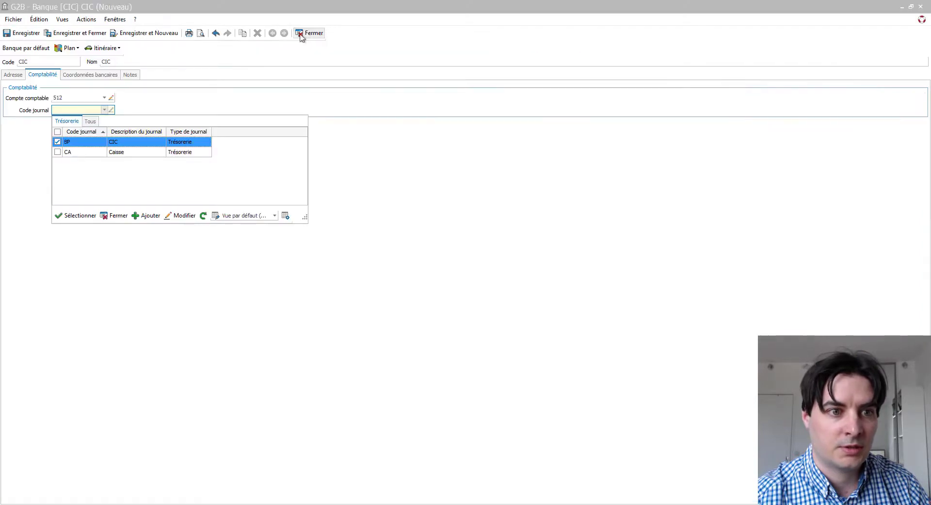
double_click(76, 142)
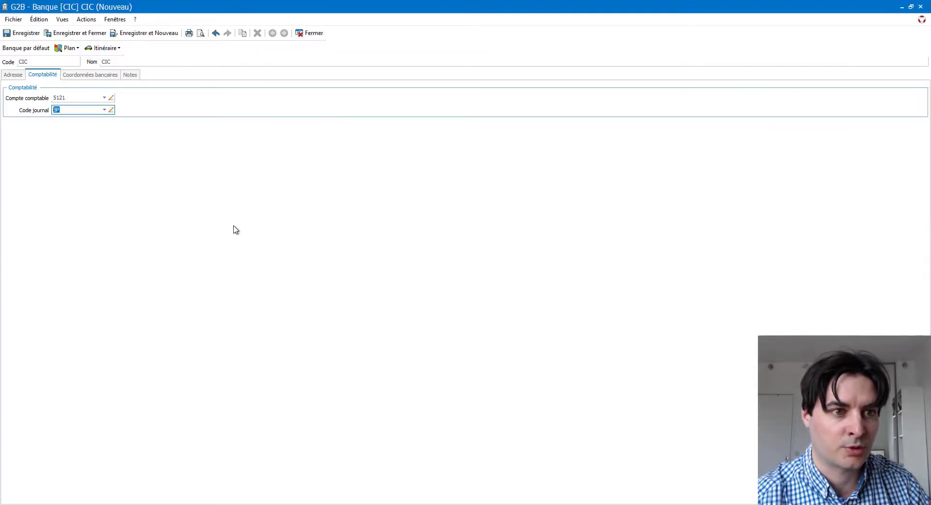
Review the CIC bank's account details and address sections, leaving them blank, and save and close the record
left_click(105, 77)
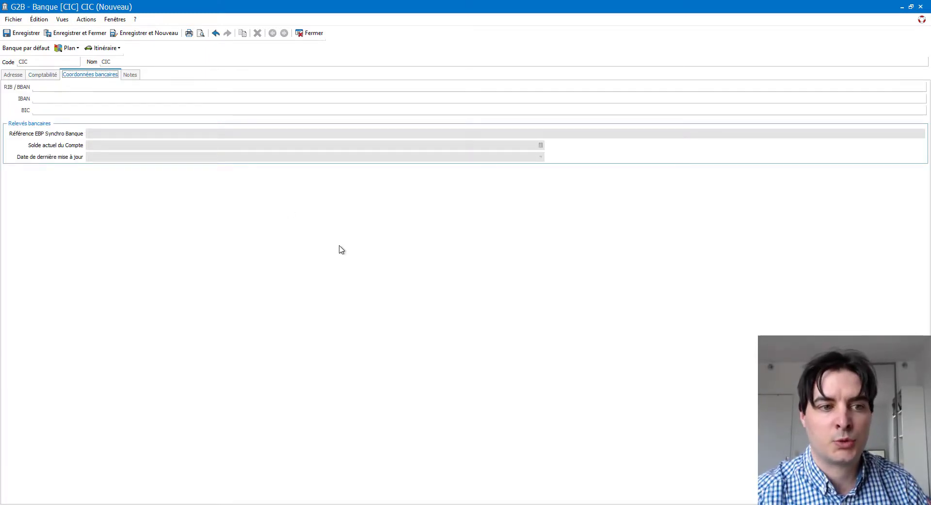
left_click(13, 76)
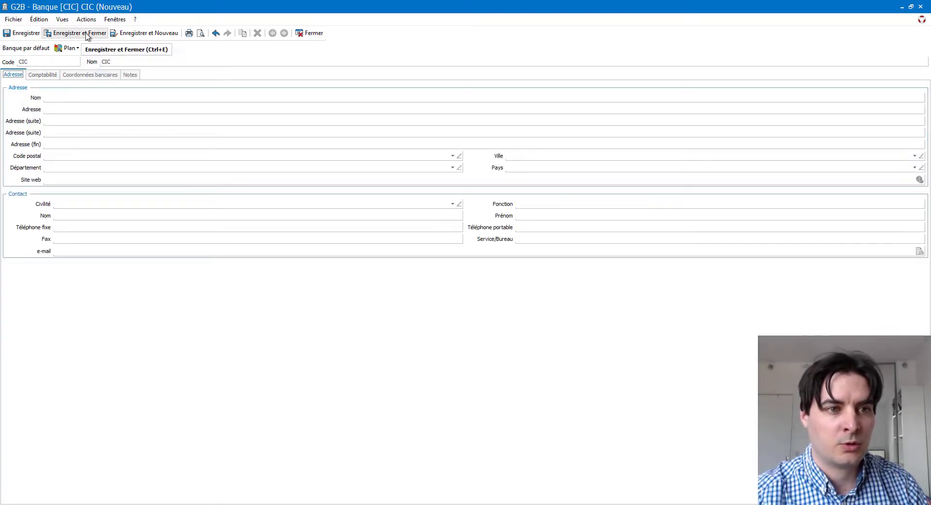
left_click(86, 33)
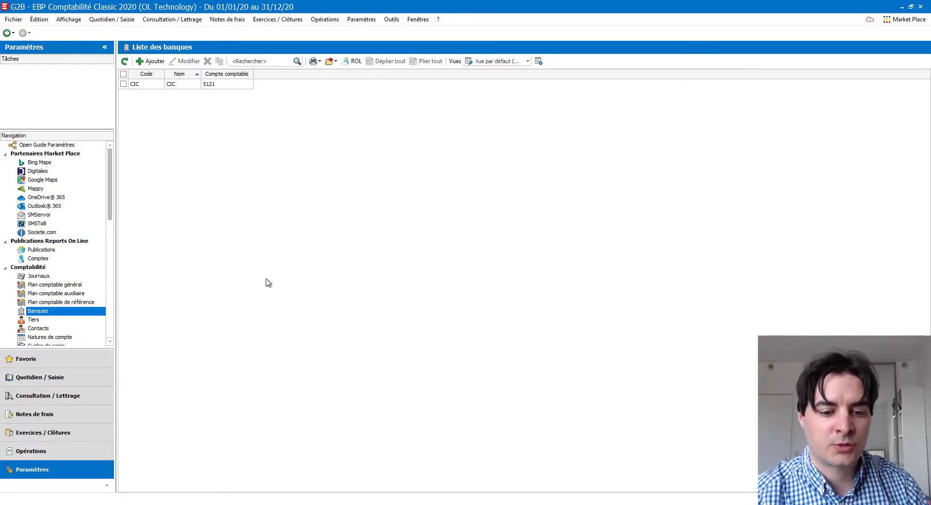
Switch to the CIC website in Chrome, download all available operations of the C/C Contrat Pro Global account as OFX, and show the file in its folder
key("alt+Tab")
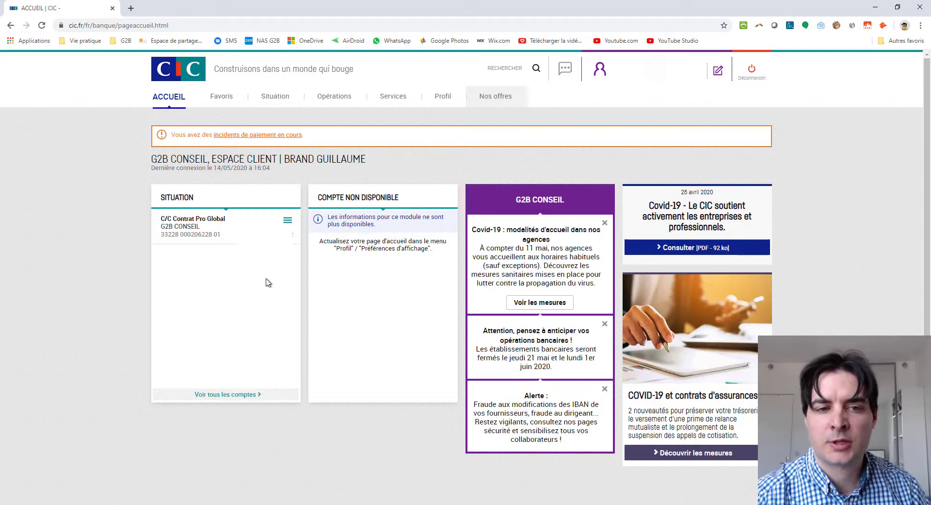
left_click(276, 100)
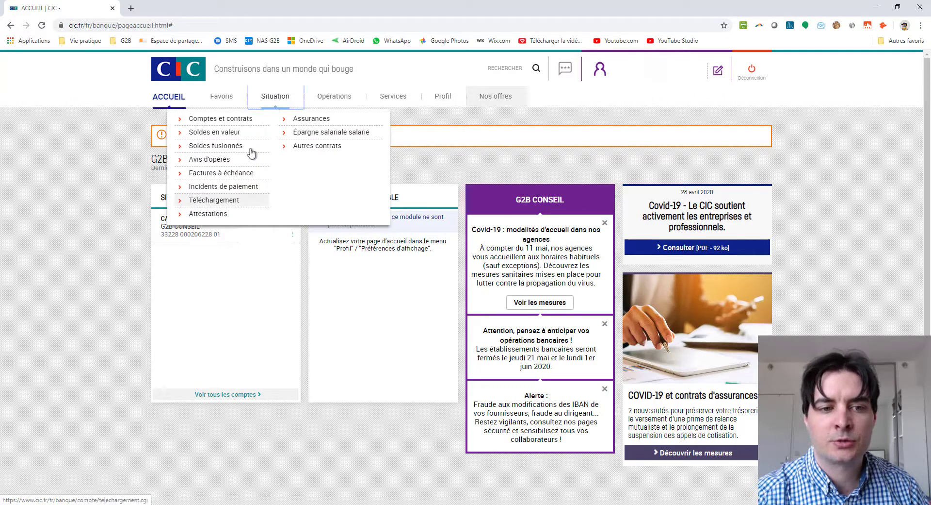
left_click(225, 200)
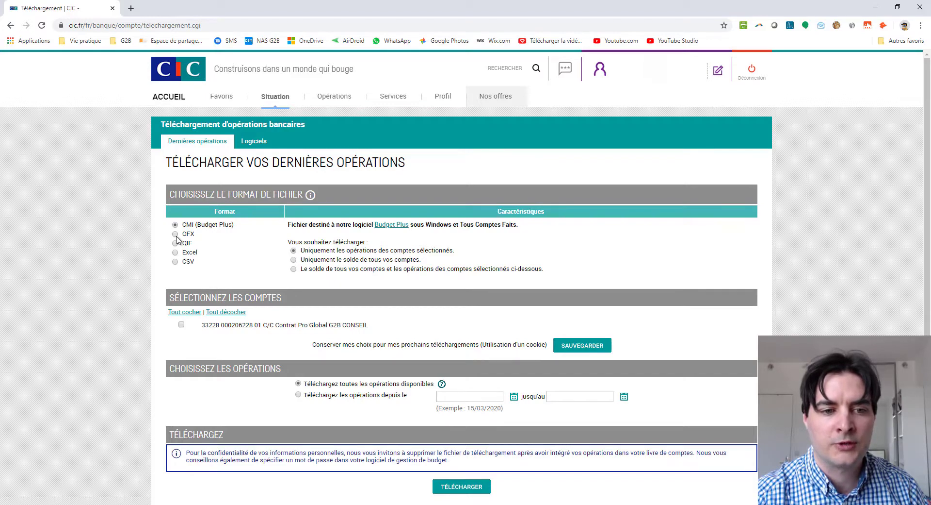
left_click(176, 235)
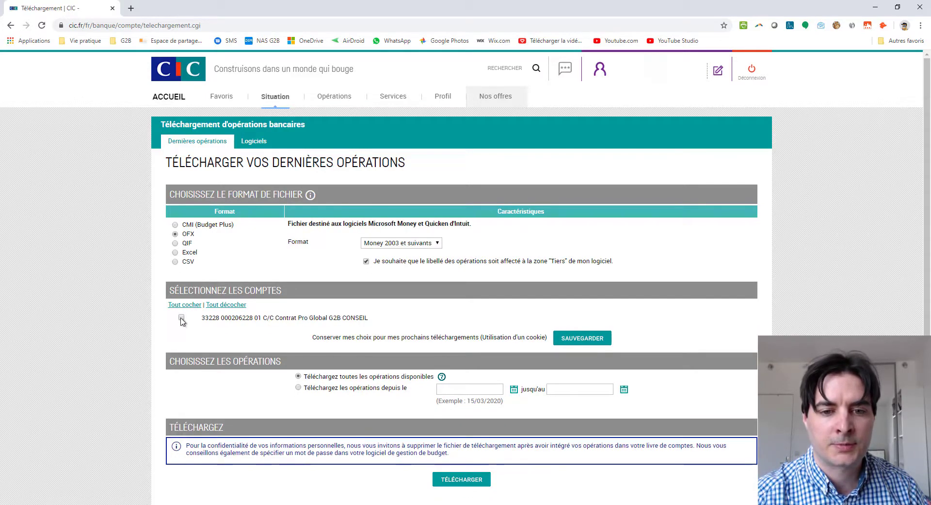
left_click(182, 318)
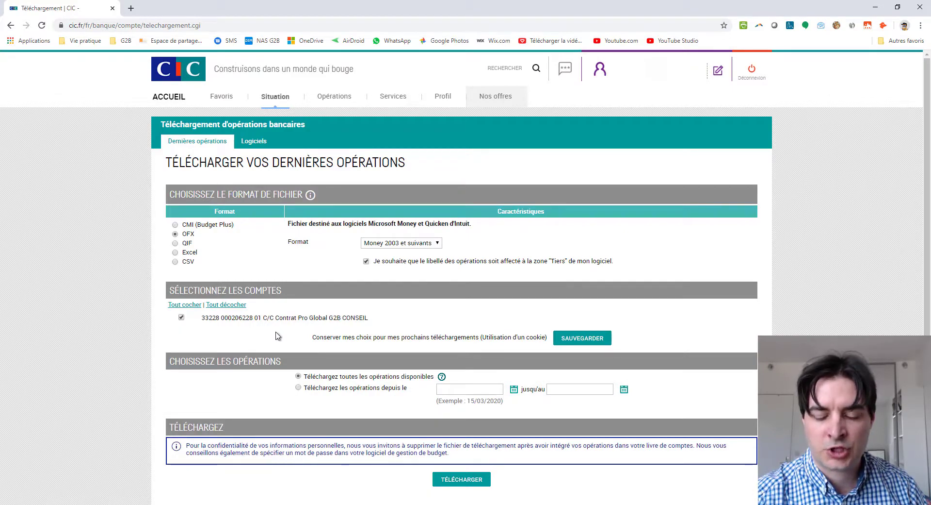
left_click(475, 479)
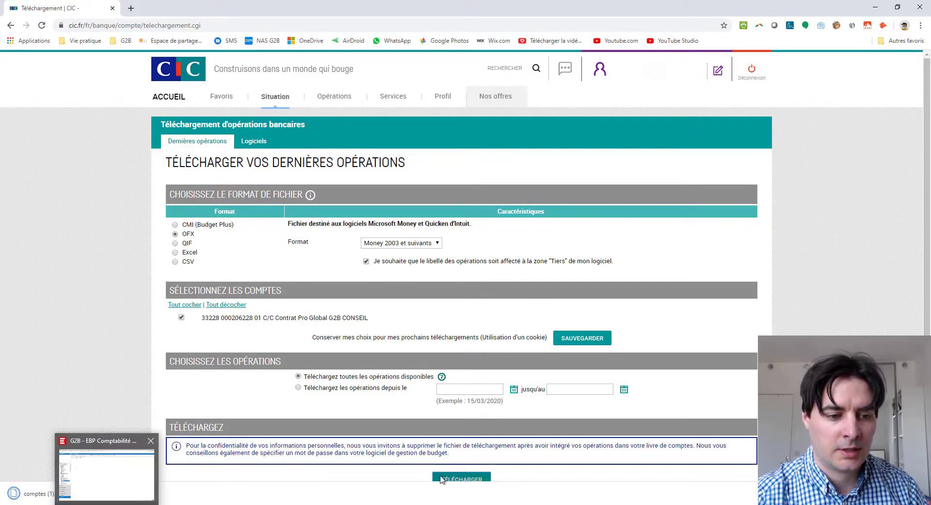
left_click(100, 493)
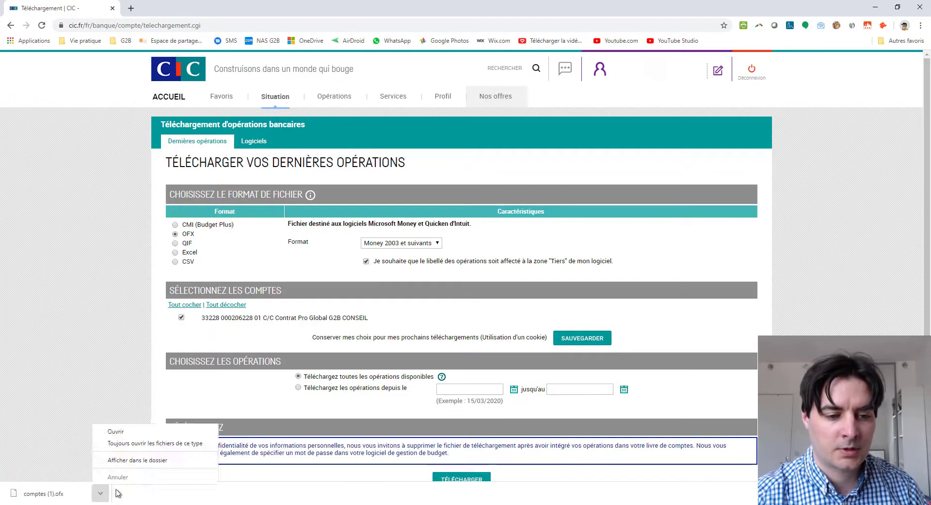
left_click(157, 460)
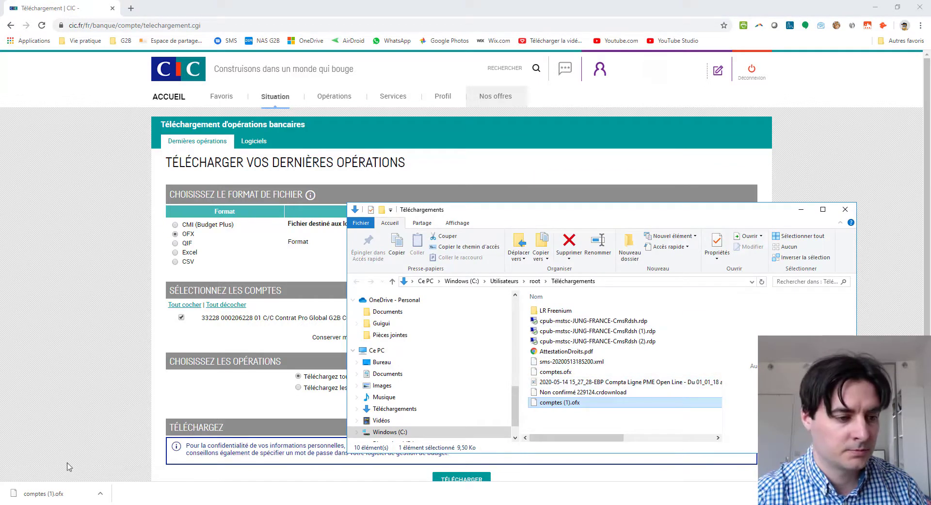
Switch back to EBP Comptabilité and create a new bank statement for the CIC bank
left_click(130, 504)
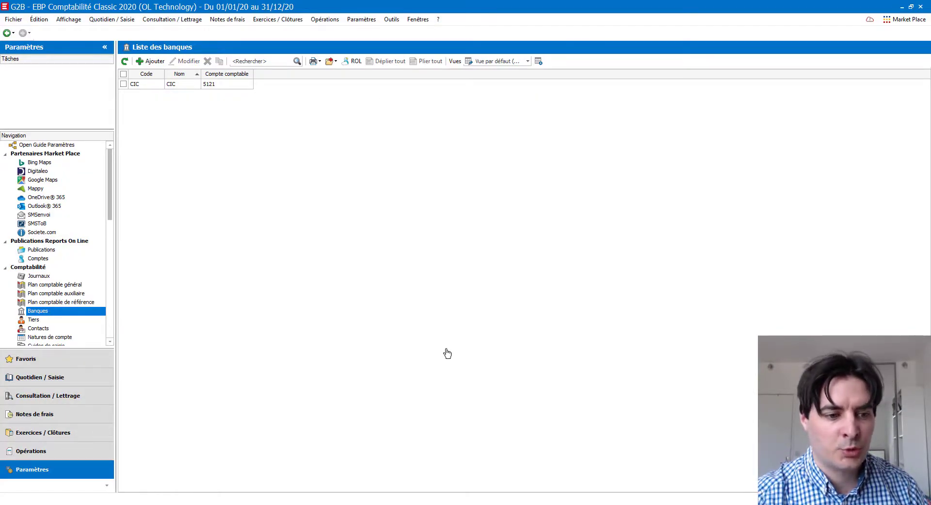
left_click(72, 382)
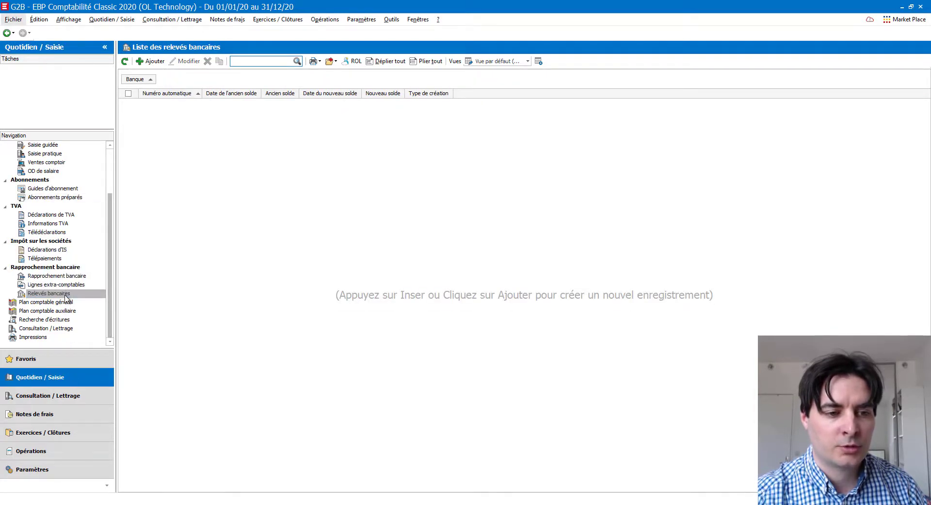
left_click(154, 64)
left_click(154, 63)
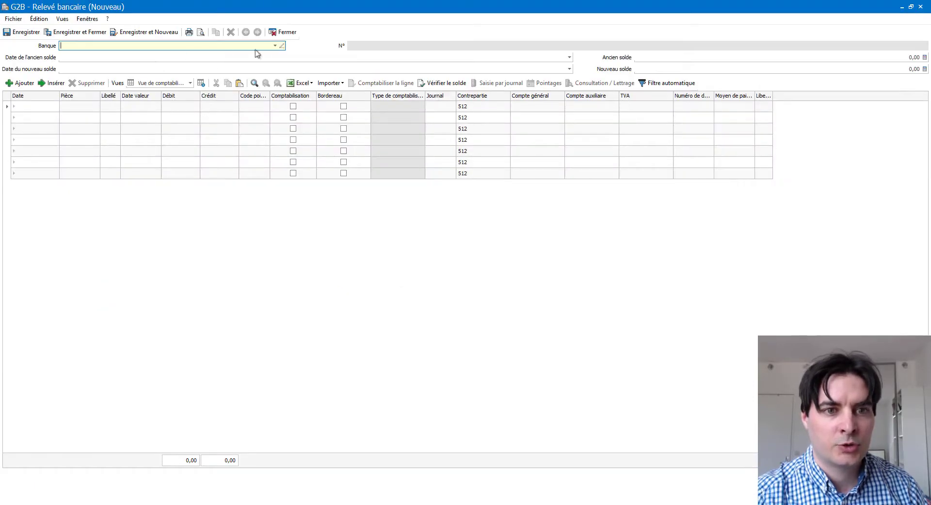
left_click(275, 46)
double_click(101, 73)
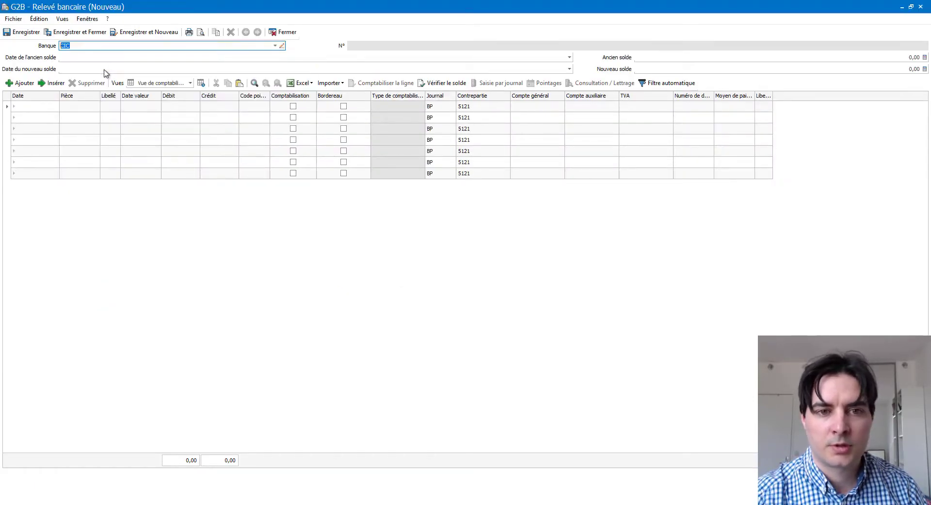
Import the comptes.ofx file from the Téléchargements folder into the new CIC bank statement in OFX format and review the imported lines
left_click(342, 83)
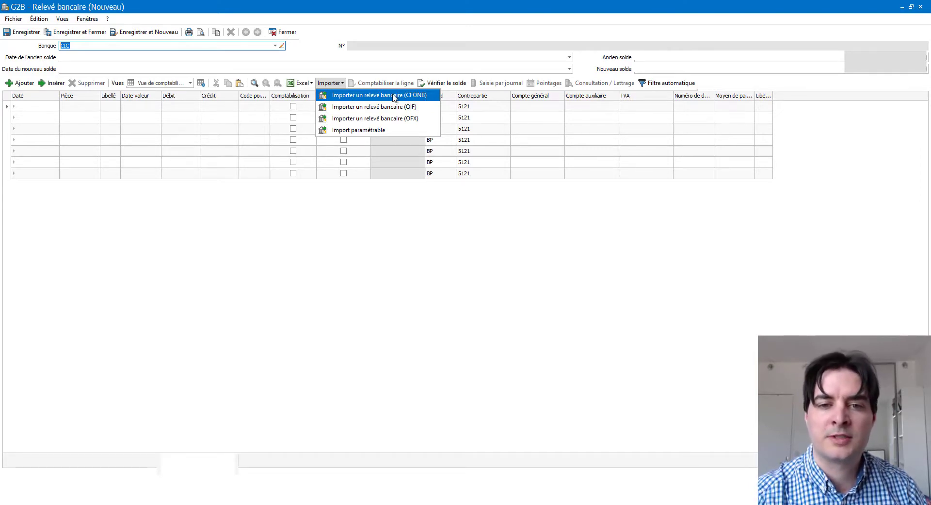
key("Down")
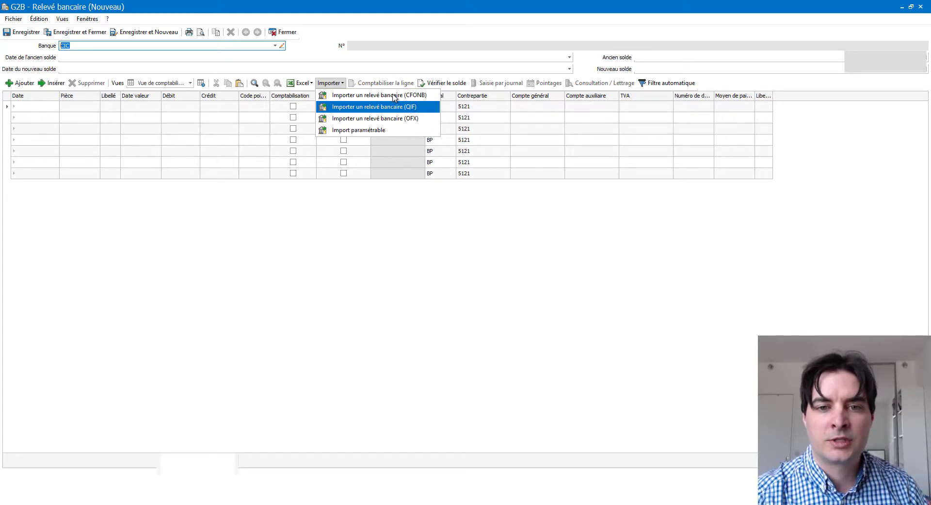
key("Down")
key("Up")
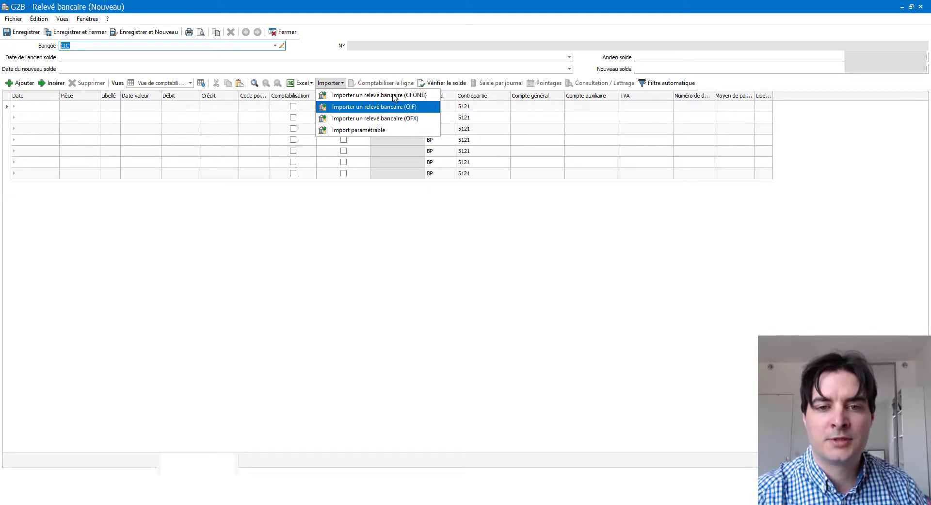
key("Down")
key("Down")
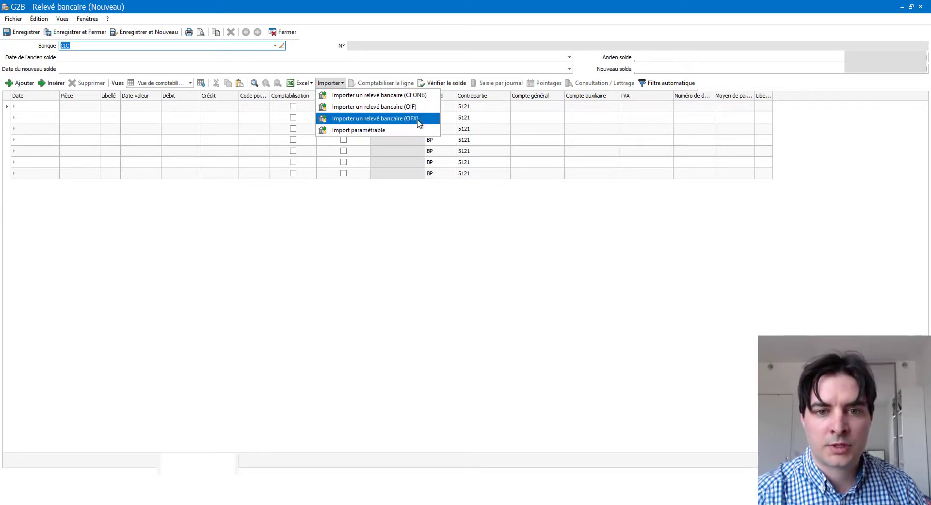
left_click(418, 120)
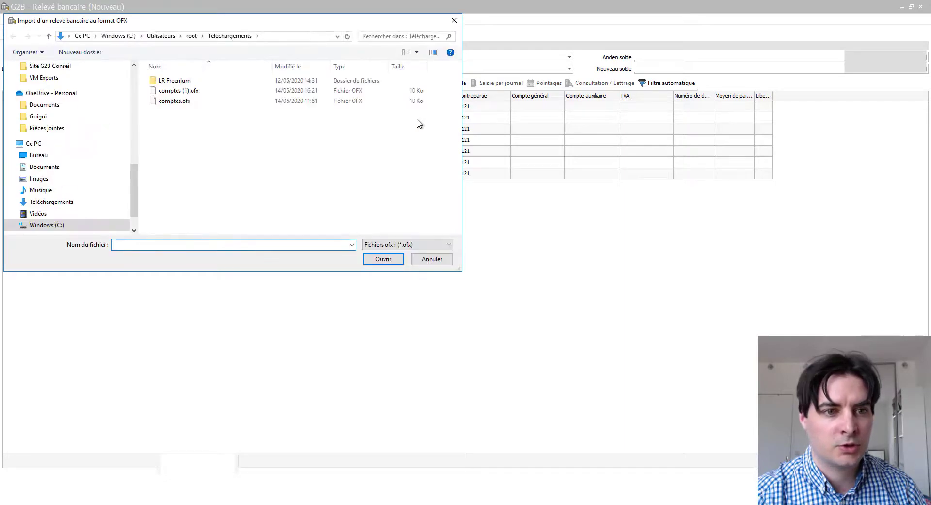
left_click(175, 100)
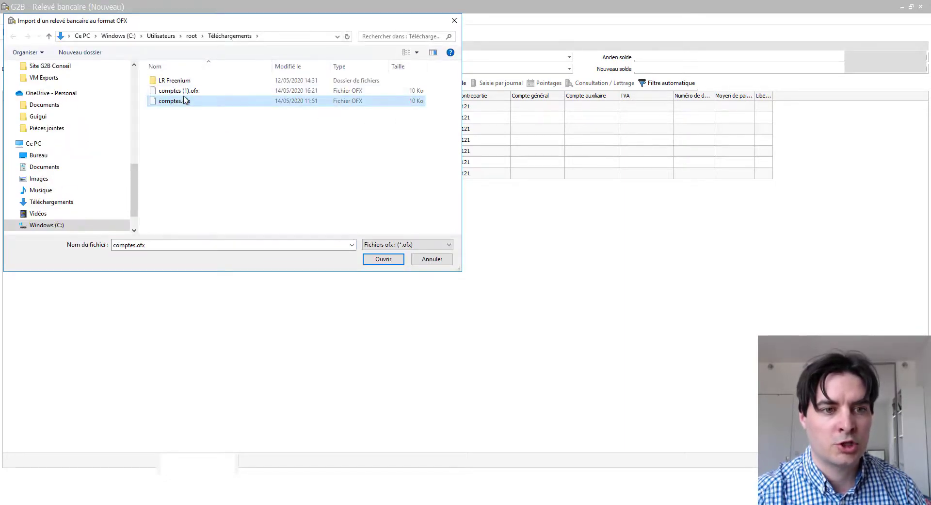
left_click(383, 260)
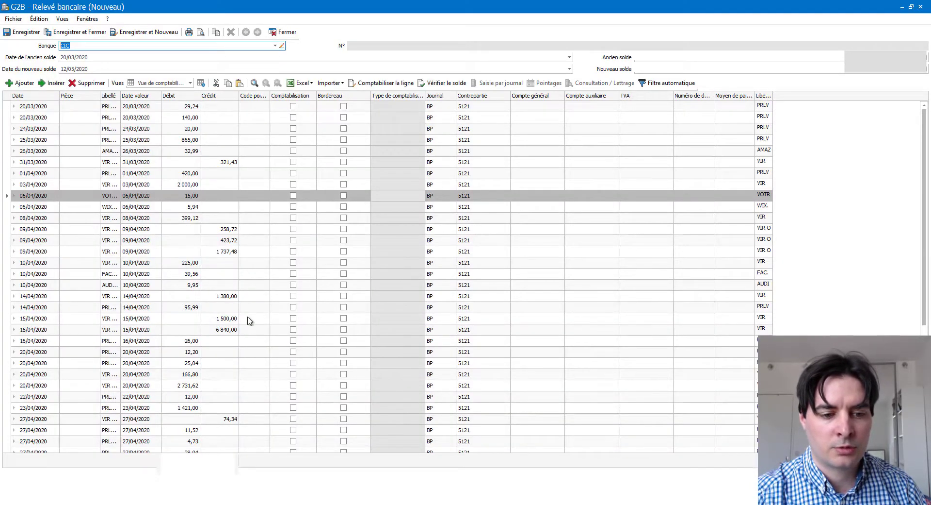
scroll(248, 320, "down", 5)
scroll(247, 321, "up", 6)
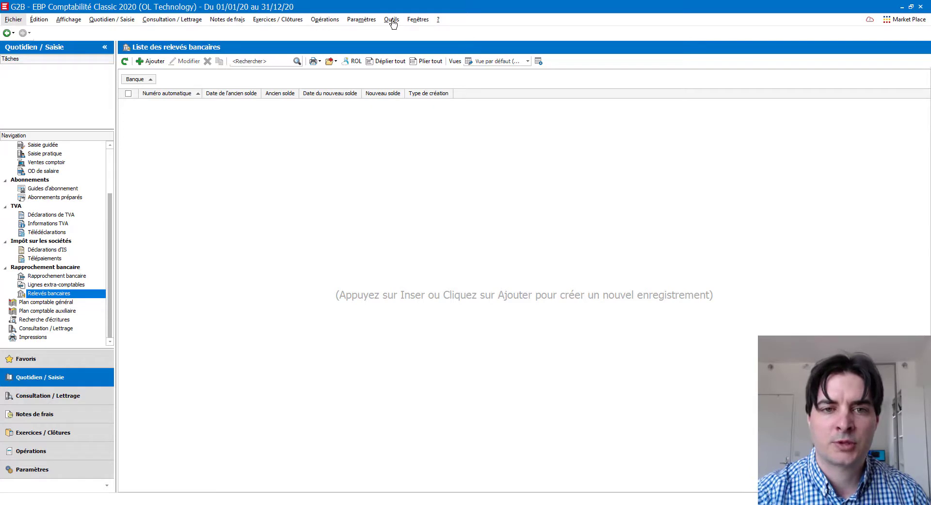
Enable the use of EBP Synchro Banque in the company's Relevé bancaire options and acknowledge the message
left_click(363, 20)
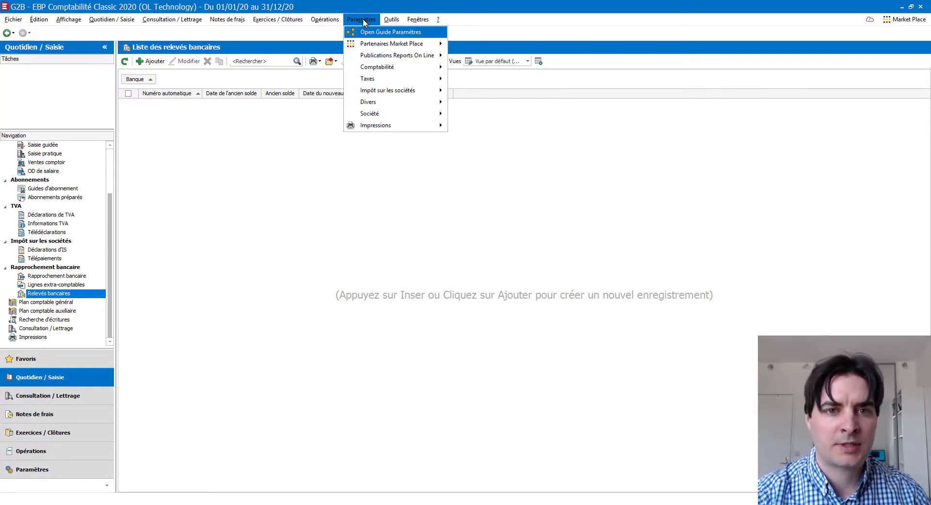
mouse_move(393, 116)
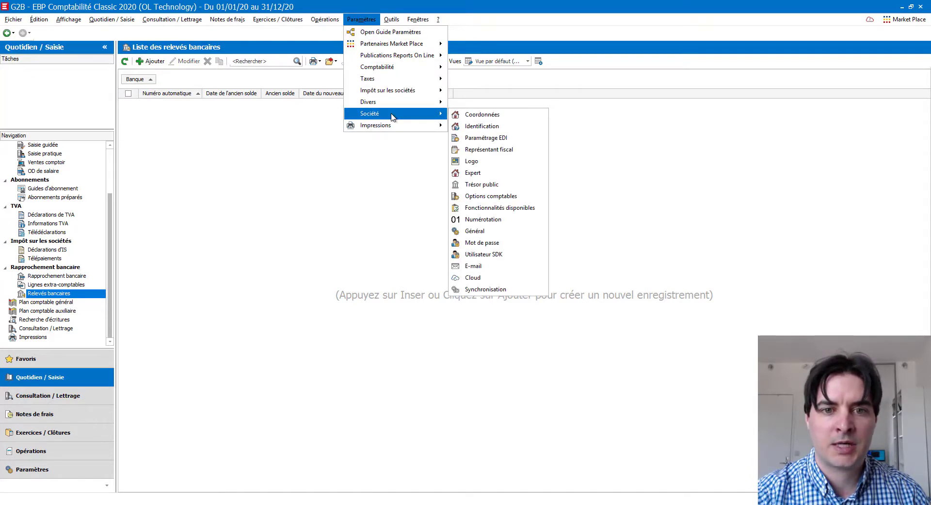
left_click(504, 210)
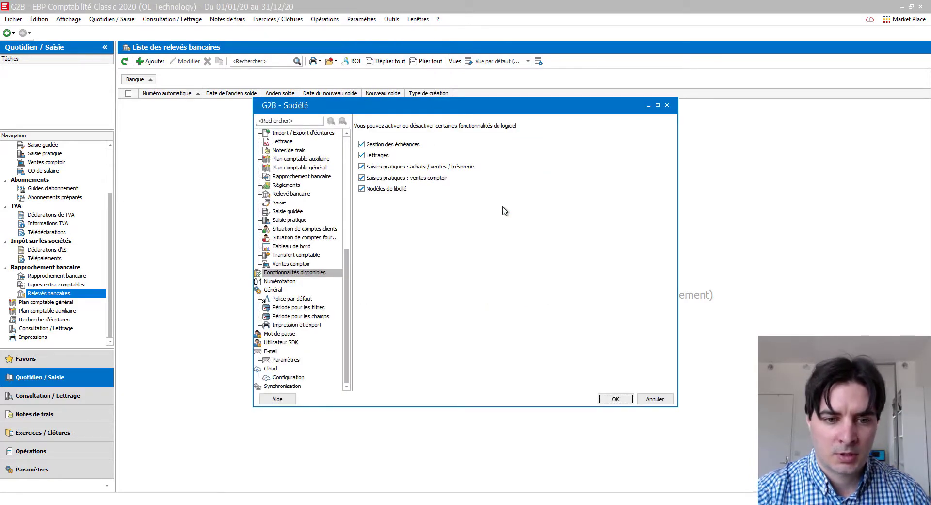
left_click(292, 194)
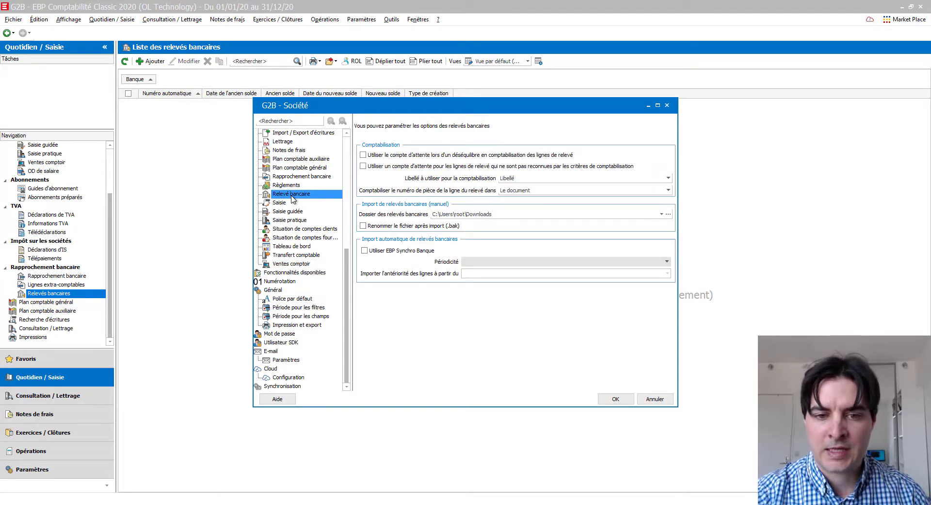
left_click(364, 251)
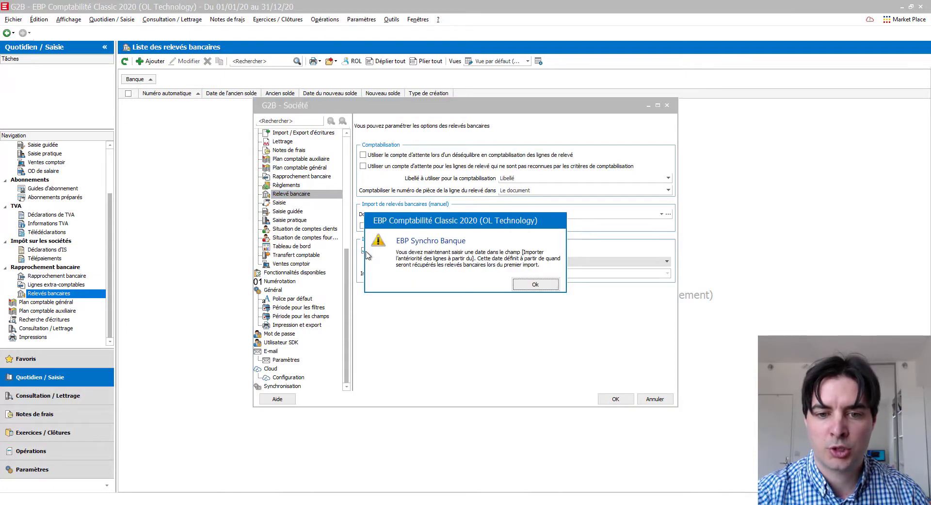
left_click(535, 284)
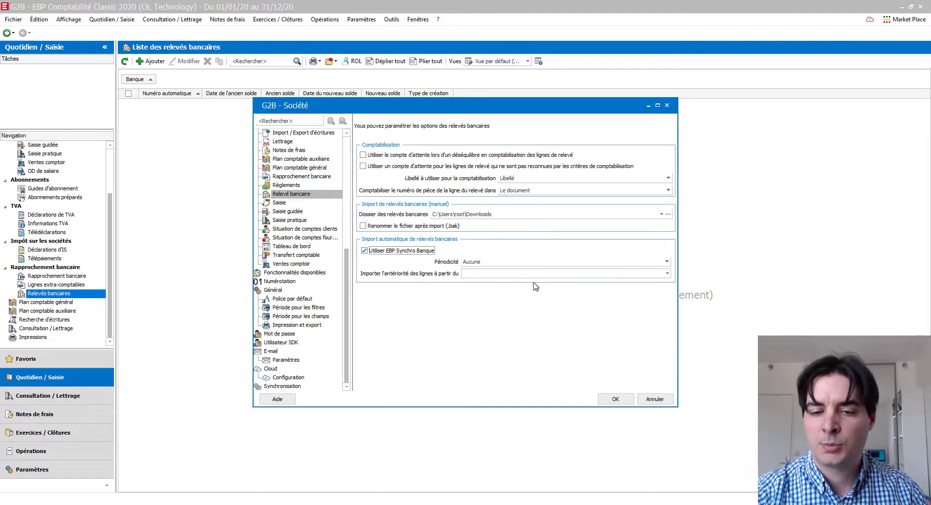
Set the automatic import to start from 01/01/2020 with periodicity À chaque ouverture du dossier, and save the company options
left_click(498, 262)
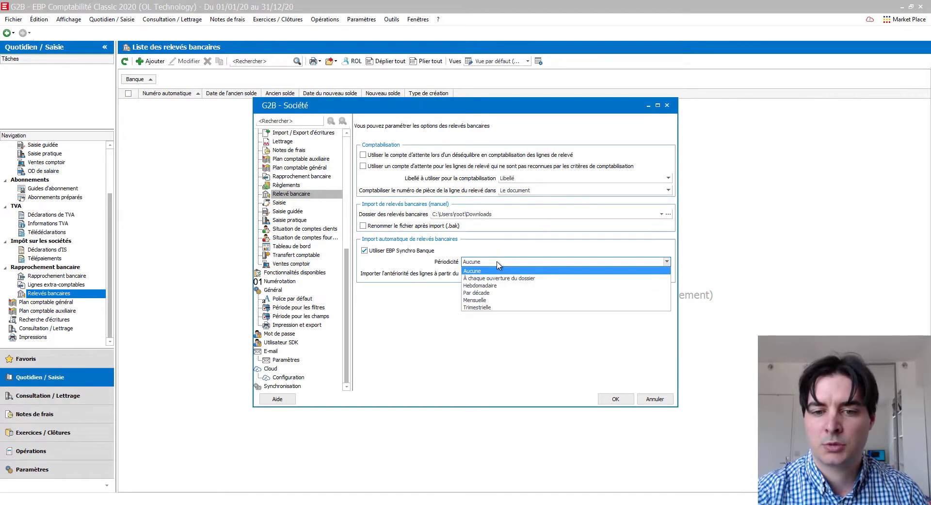
left_click(498, 265)
left_click(493, 273)
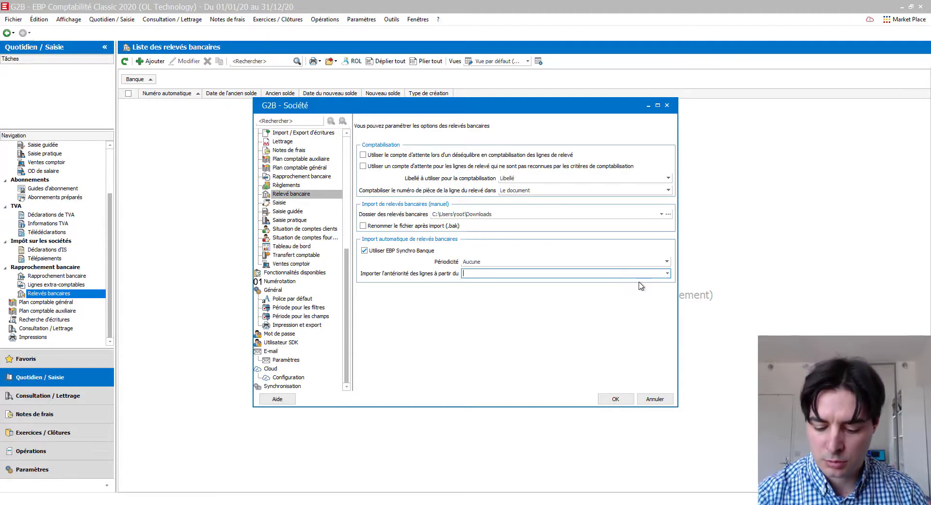
type("01")
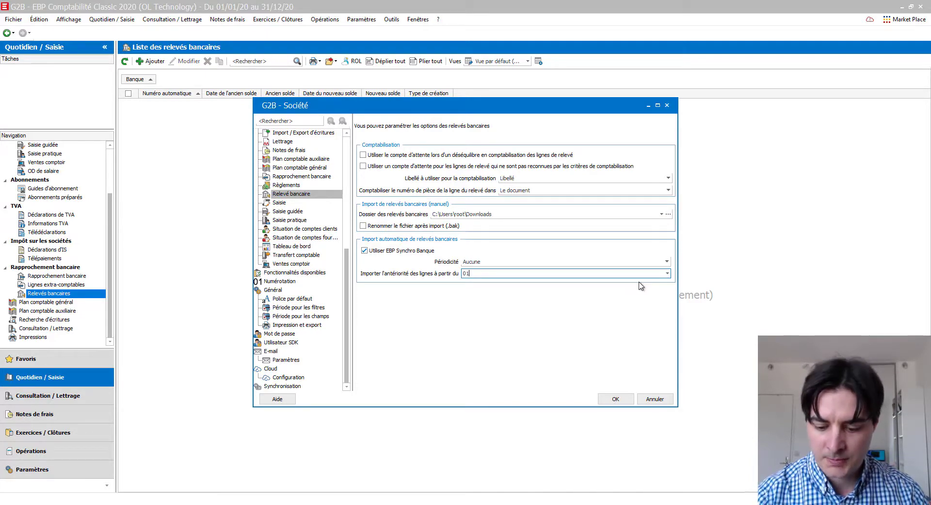
type("/01/2020")
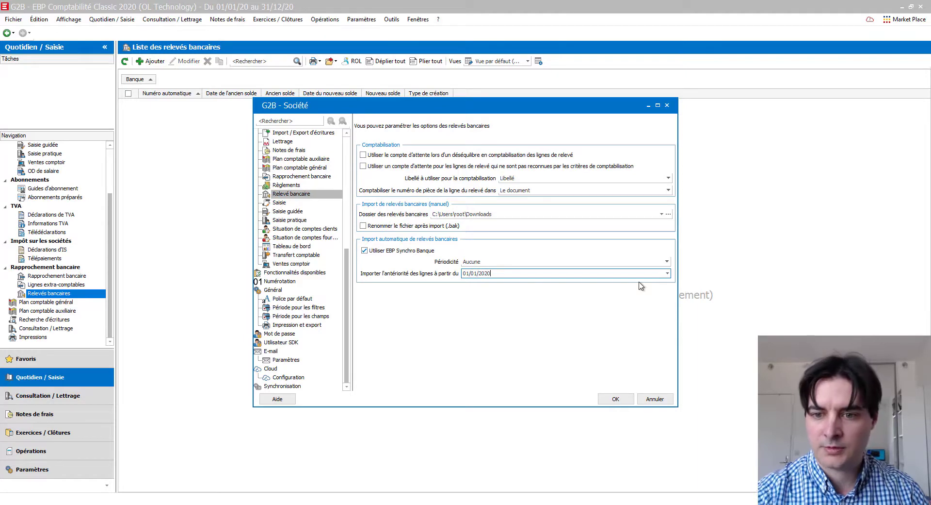
left_click(621, 262)
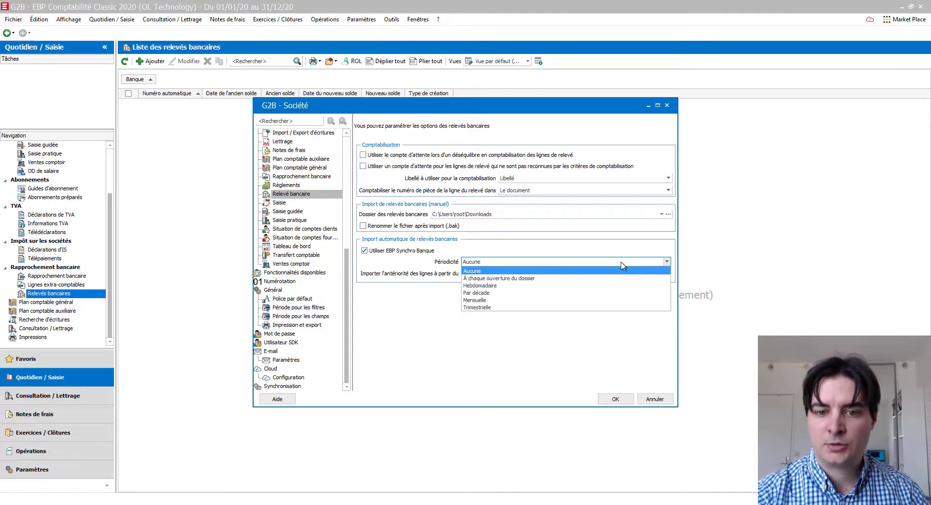
left_click(543, 278)
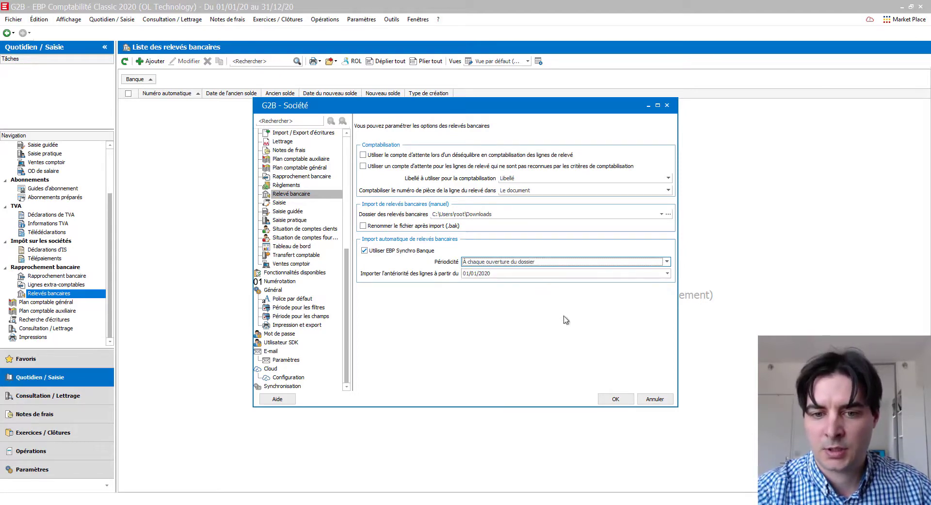
left_click(614, 399)
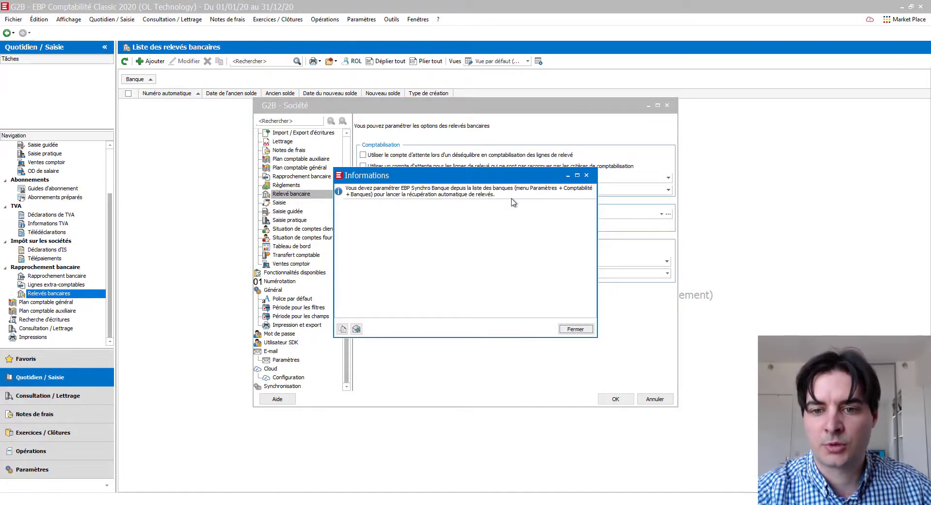
left_click(576, 329)
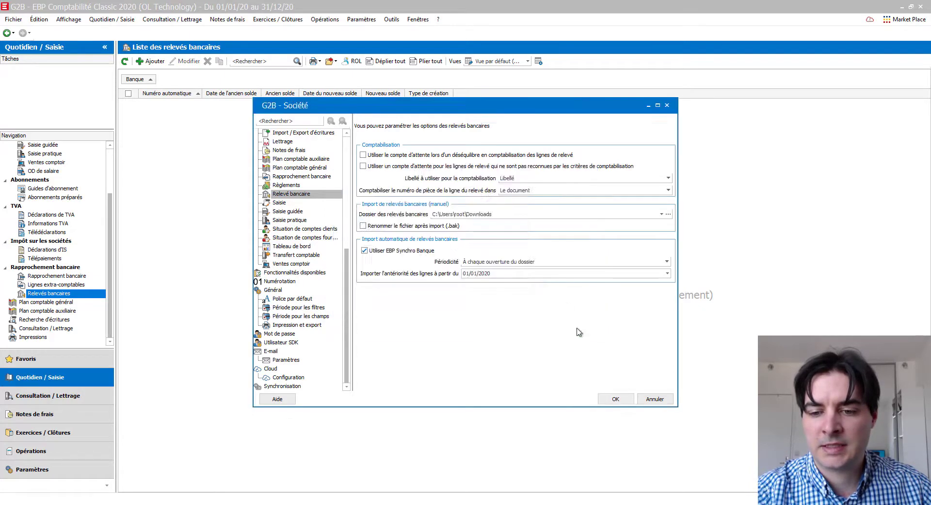
Connect CIC through the bank list's EBP Synchro Banque settings, accepting the terms and keeping the C/C Contrat Pro Global G2B Conseil account selected
left_click(49, 473)
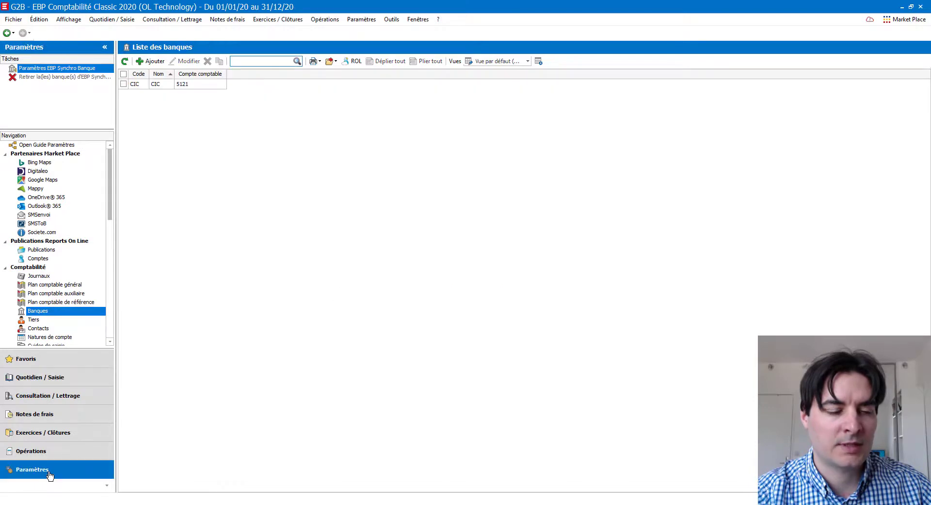
left_click(43, 312)
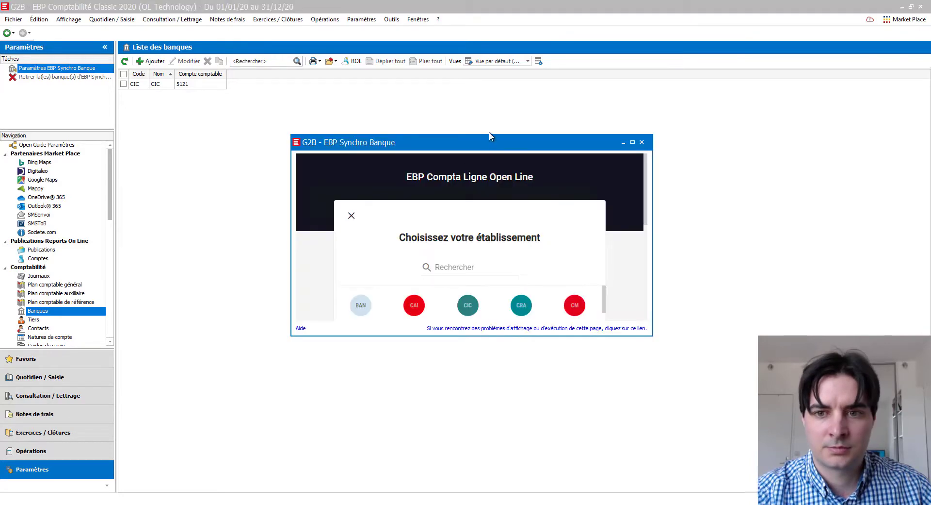
left_click_drag(491, 140, 483, 102)
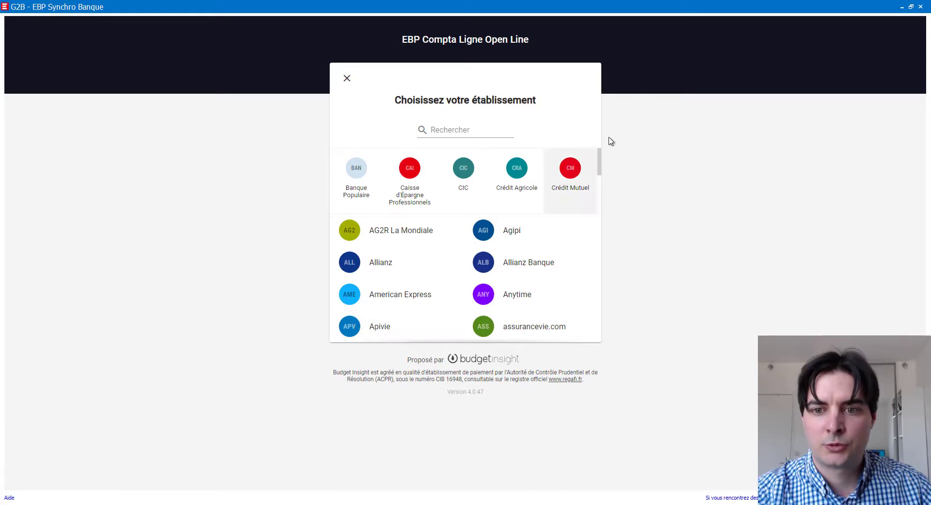
mouse_move(600, 160)
left_mouse_down()
mouse_move(593, 331)
mouse_move(598, 150)
mouse_move(588, 208)
mouse_move(597, 338)
mouse_move(601, 150)
left_mouse_up()
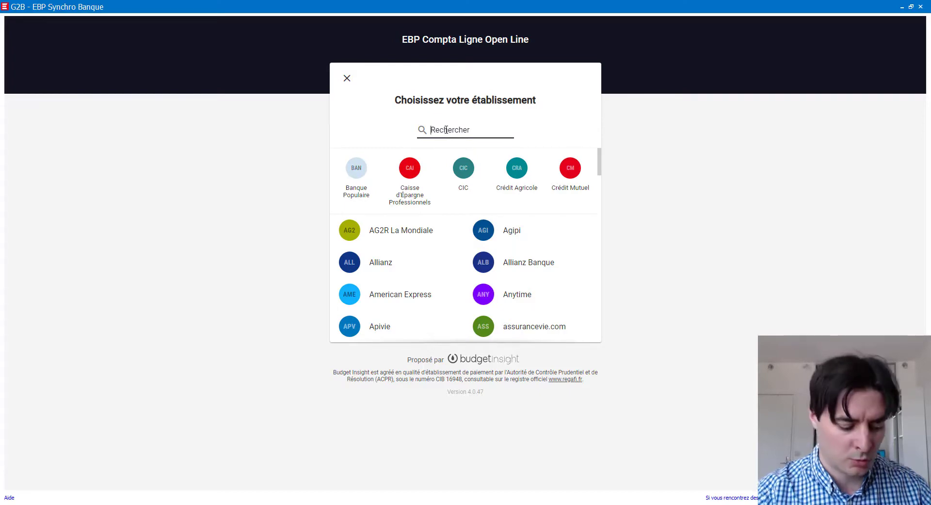
left_click(463, 169)
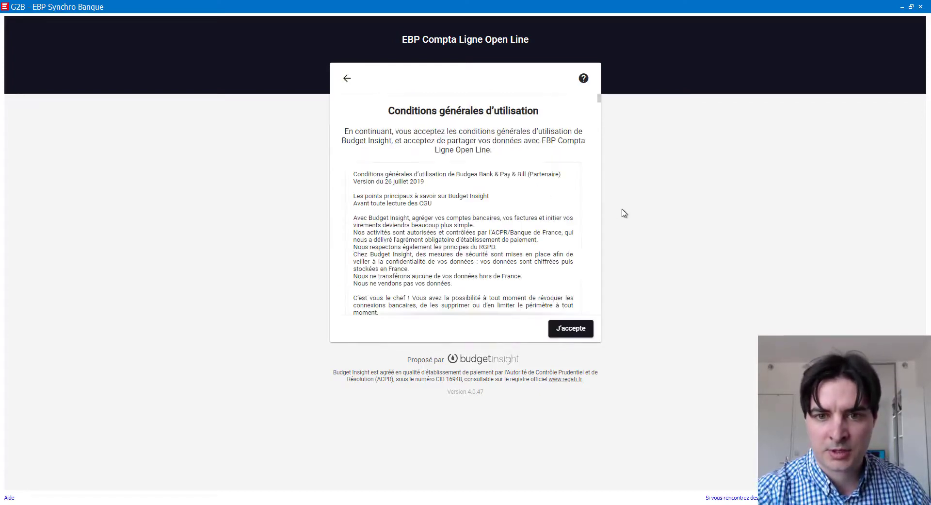
left_click(573, 332)
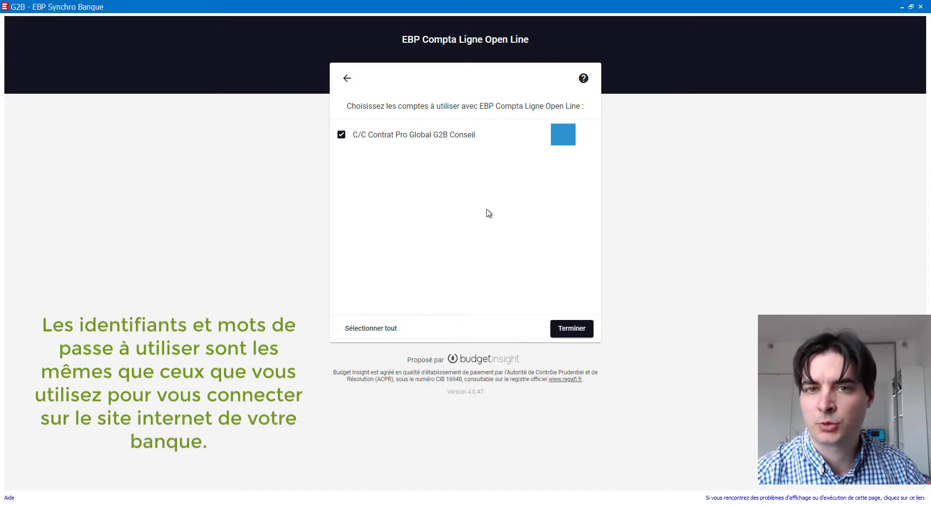
left_click(576, 330)
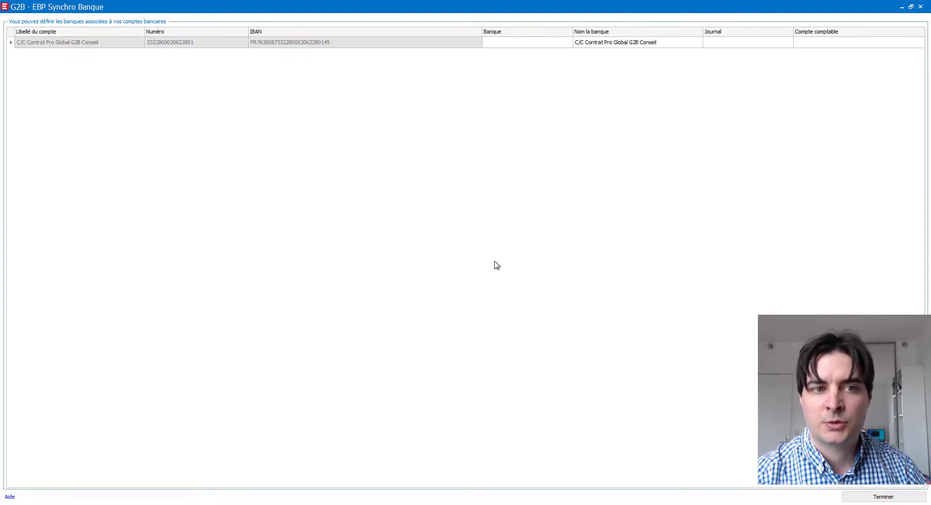
Associate the C/C Contrat Pro Global G2B Conseil account with the CIC bank and continue with the retrieval of its statements
left_click(548, 42)
left_click(563, 45)
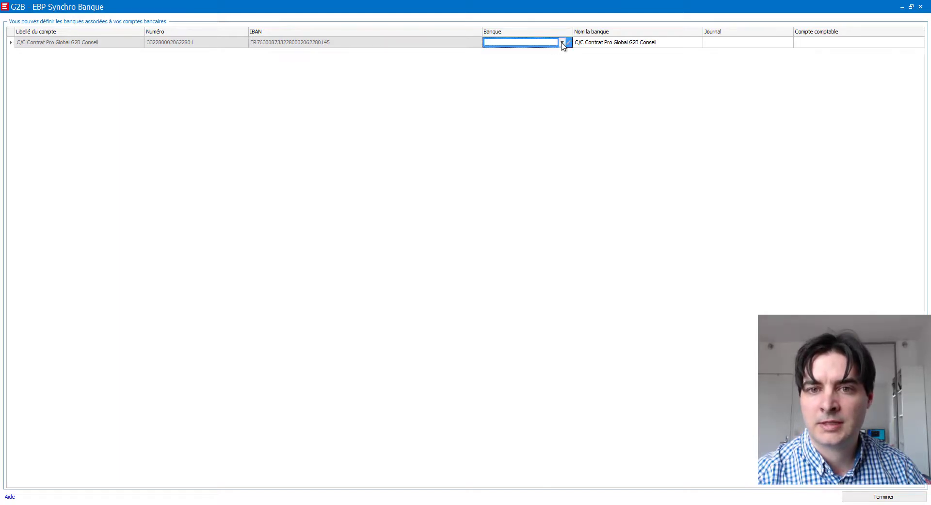
double_click(542, 63)
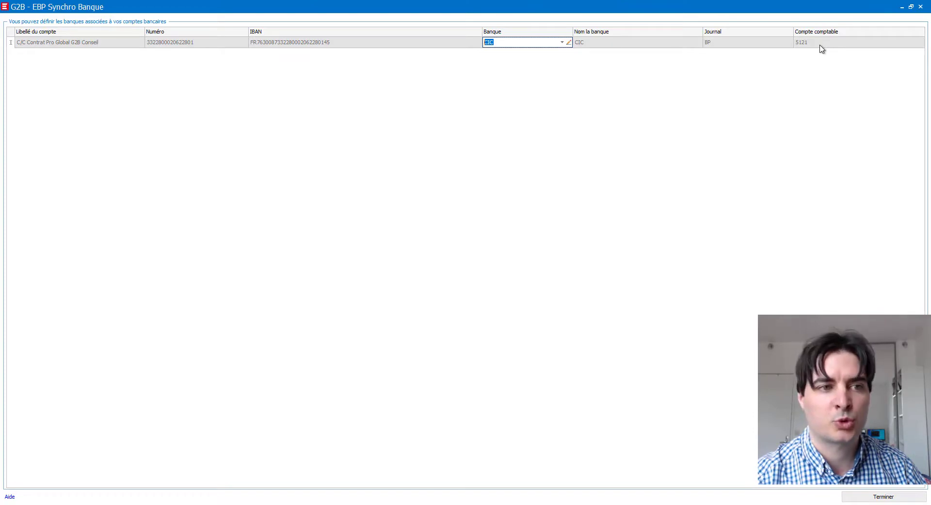
left_click(889, 498)
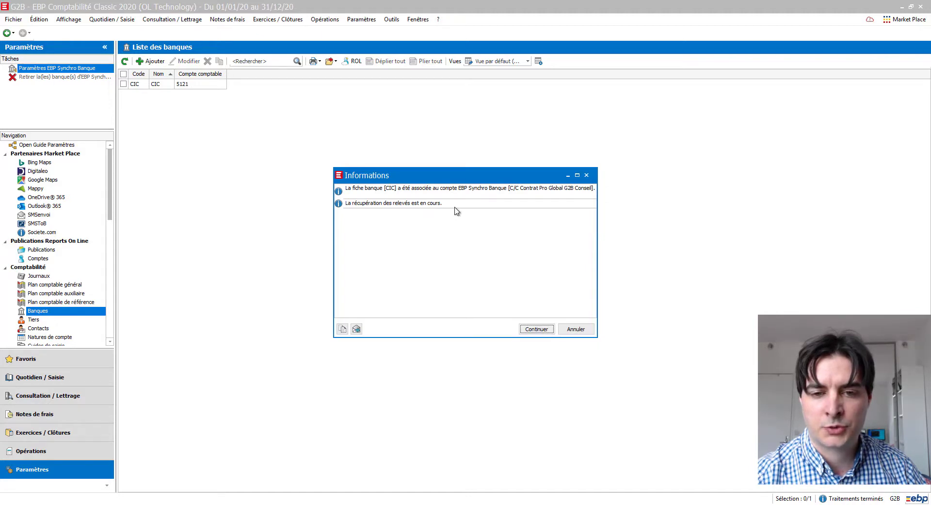
left_click(536, 329)
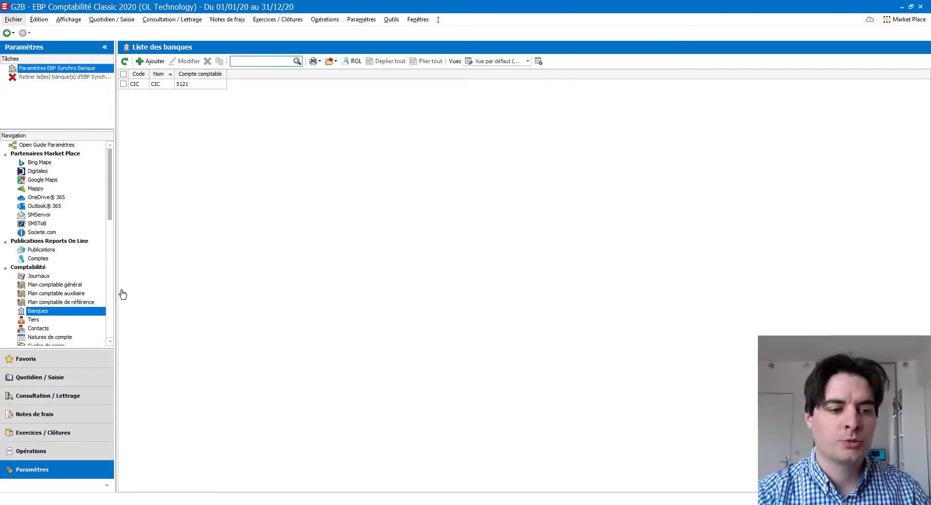
View the CIC lines retrieved by EBP Synchro Banque in the bank statements list, and switch to the Relevés bancaires view
left_click(61, 378)
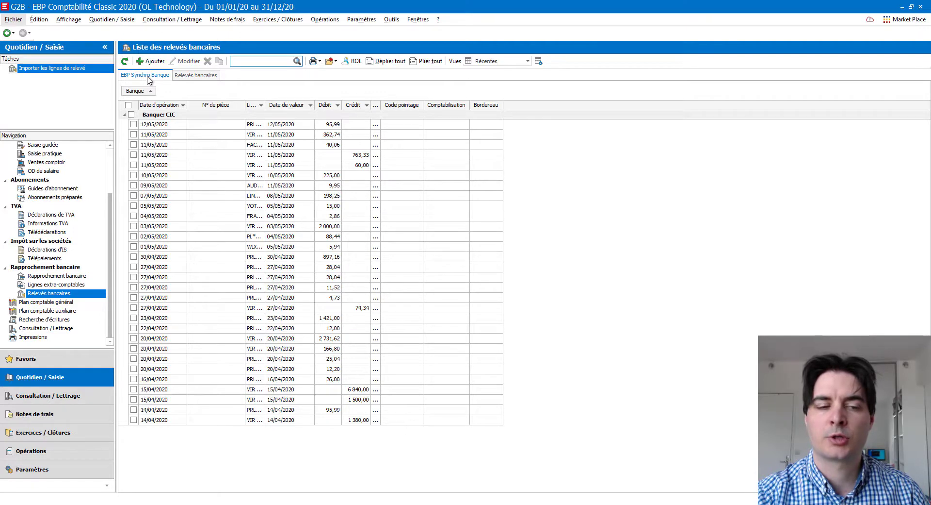
left_click(197, 77)
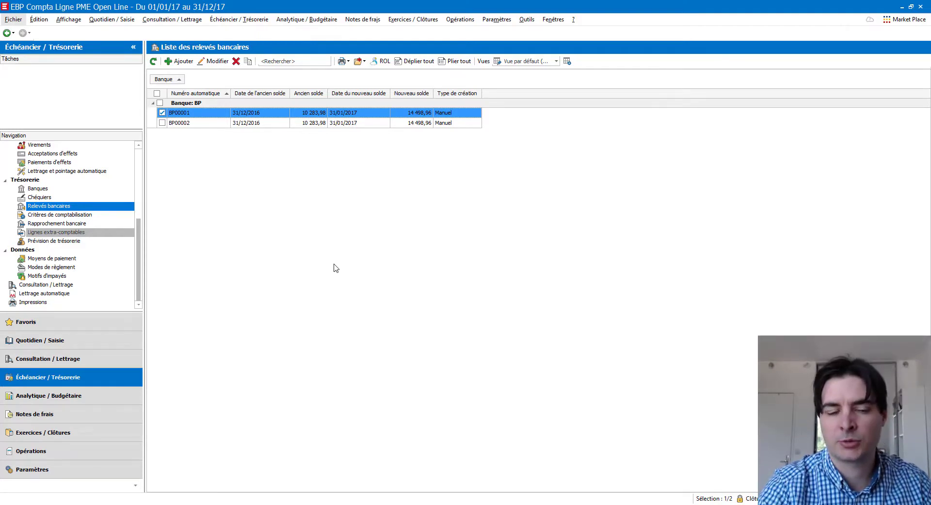
Open bank statement BP00001 and assign general account 6261 Frais de télécommunications to the VIREMENT TELECOM line
double_click(255, 115)
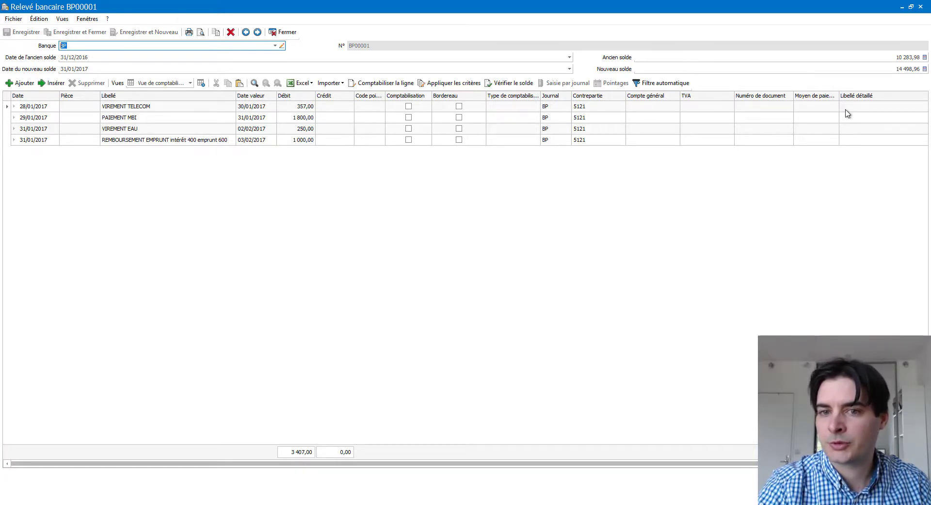
left_click(649, 109)
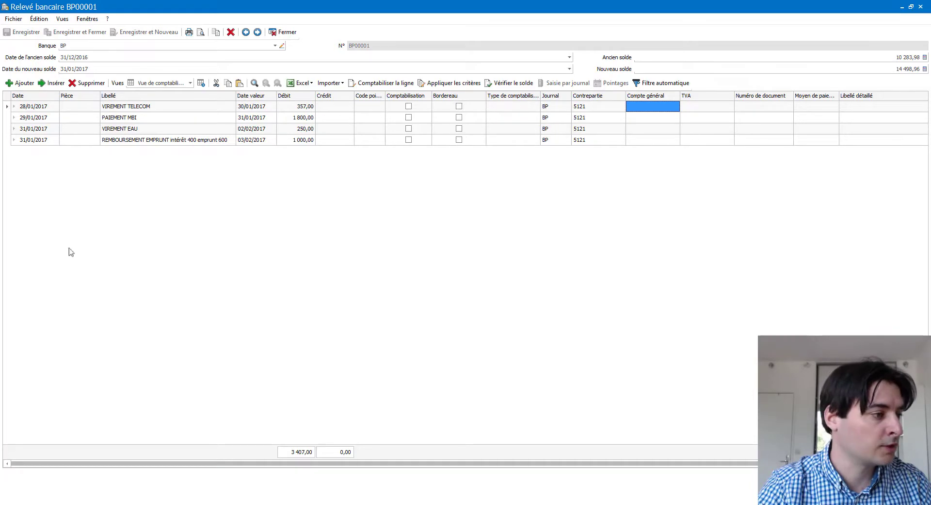
type("6261")
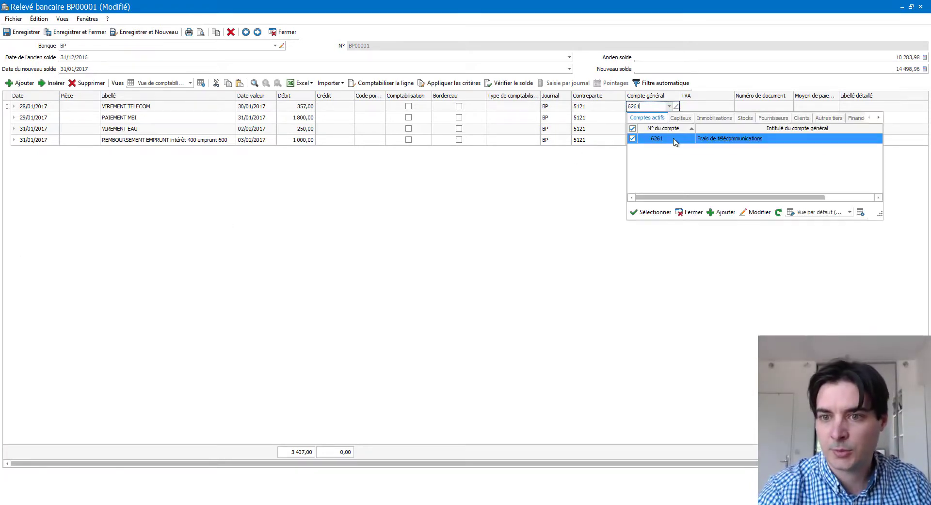
left_click(676, 141)
Set the VIREMENT TELECOM line's TVA account to 445661, TVA déductible 20% Débits
left_click(707, 107)
left_click(711, 111)
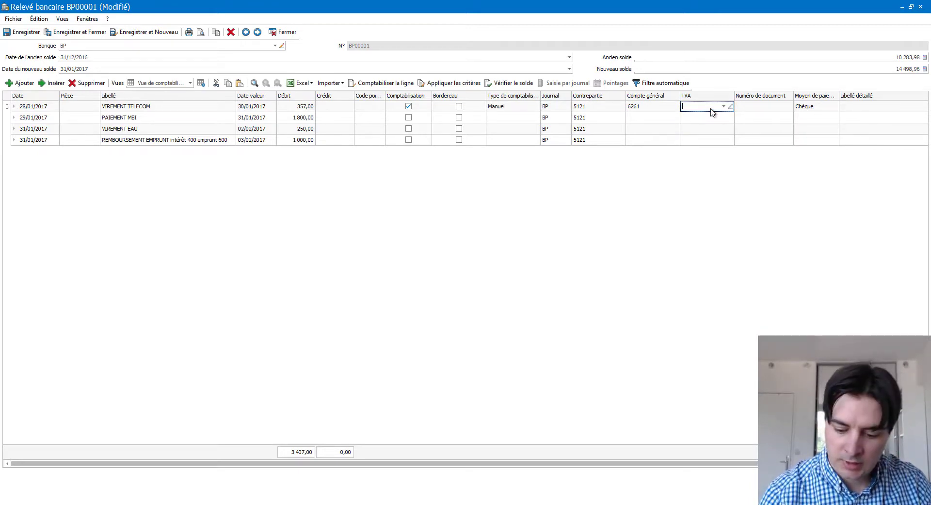
type("445")
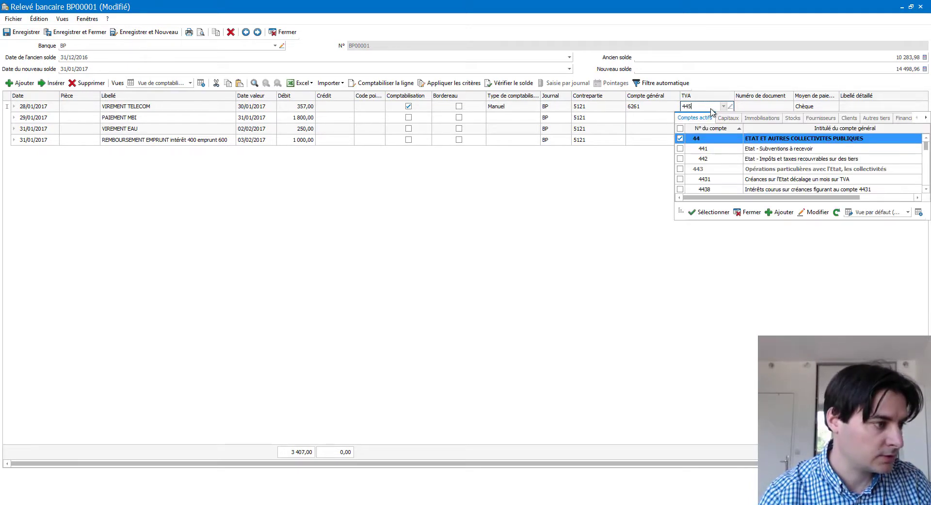
type("661")
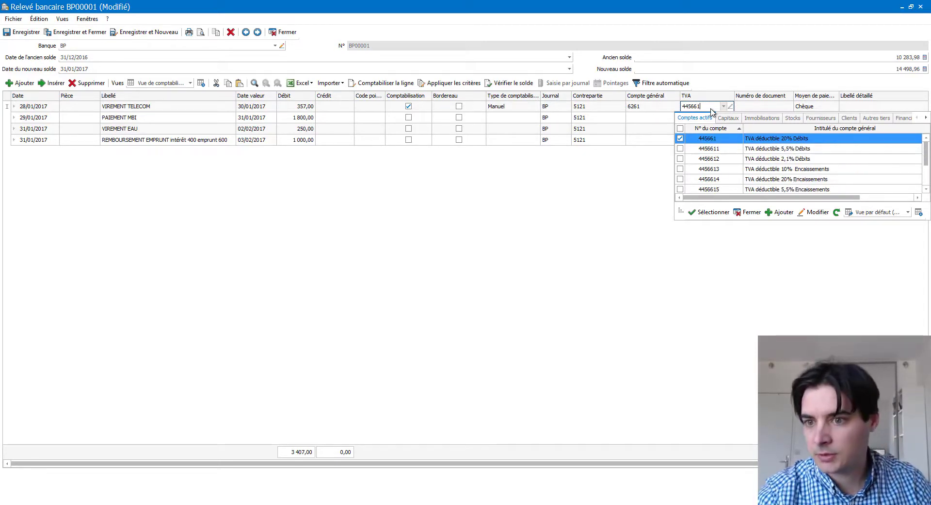
key("Return")
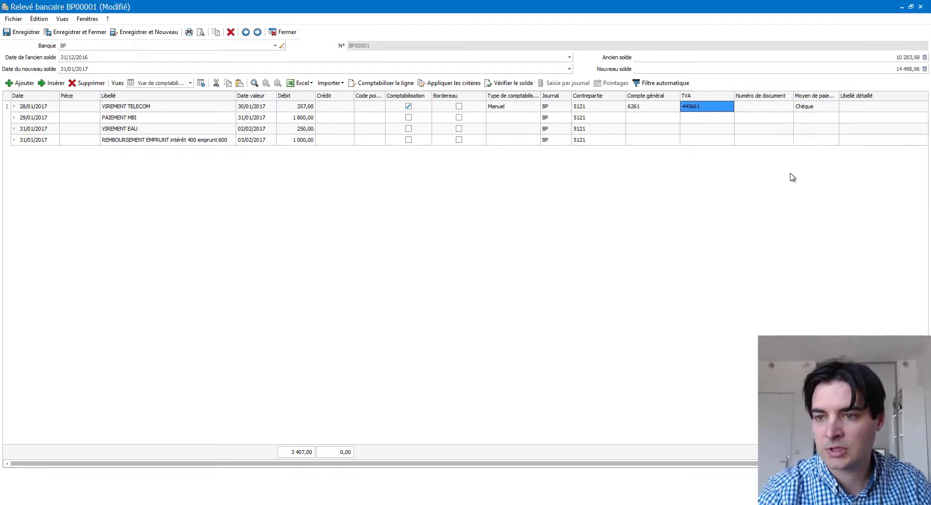
left_click(709, 119)
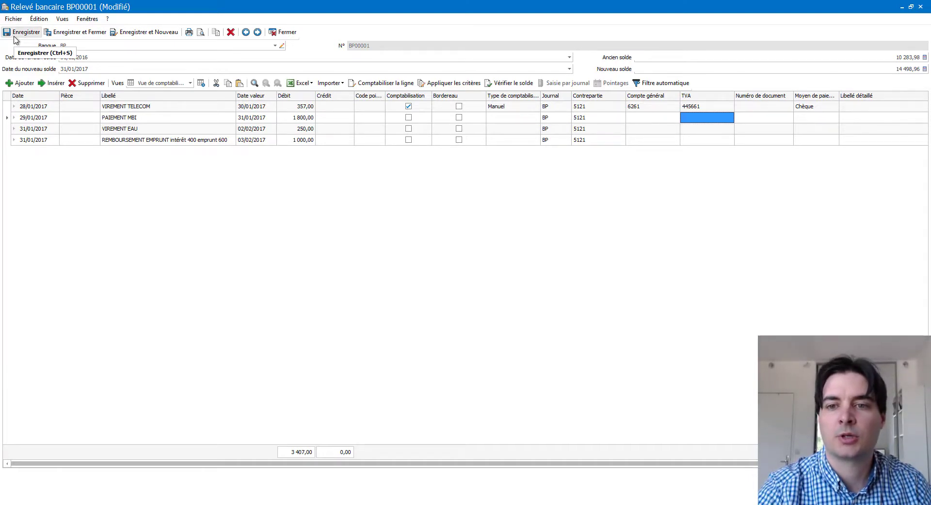
Check the VIREMENT TELECOM line's accounts, then save the statement and confirm the posting of the line
left_click(665, 108)
left_click(698, 107)
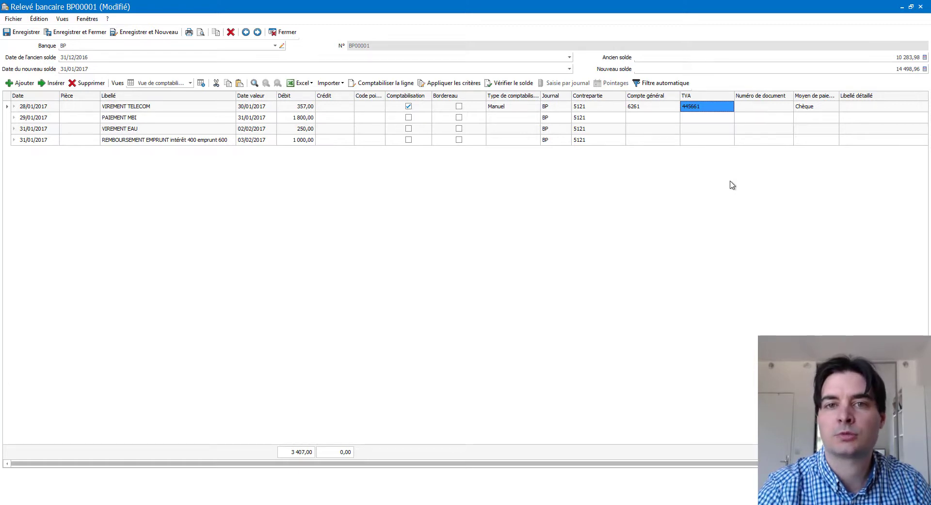
left_click(594, 109)
left_click(650, 109)
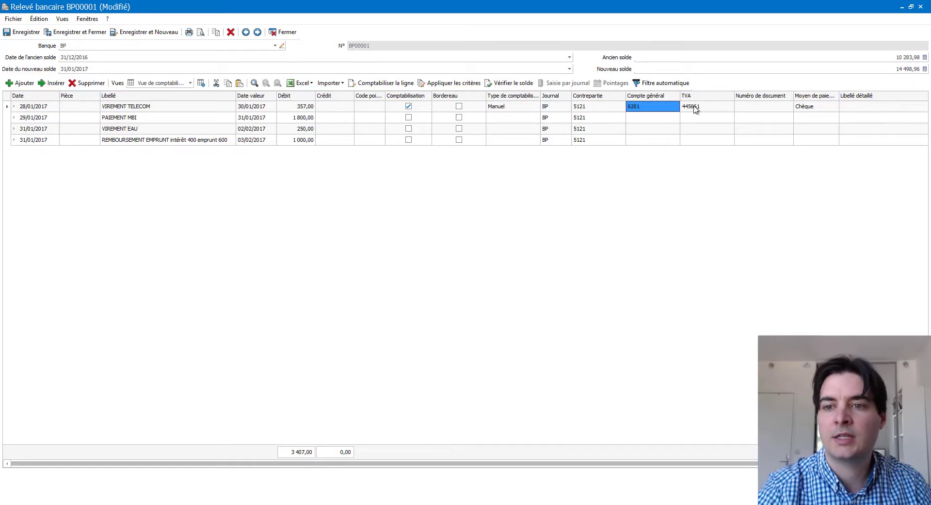
left_click(697, 108)
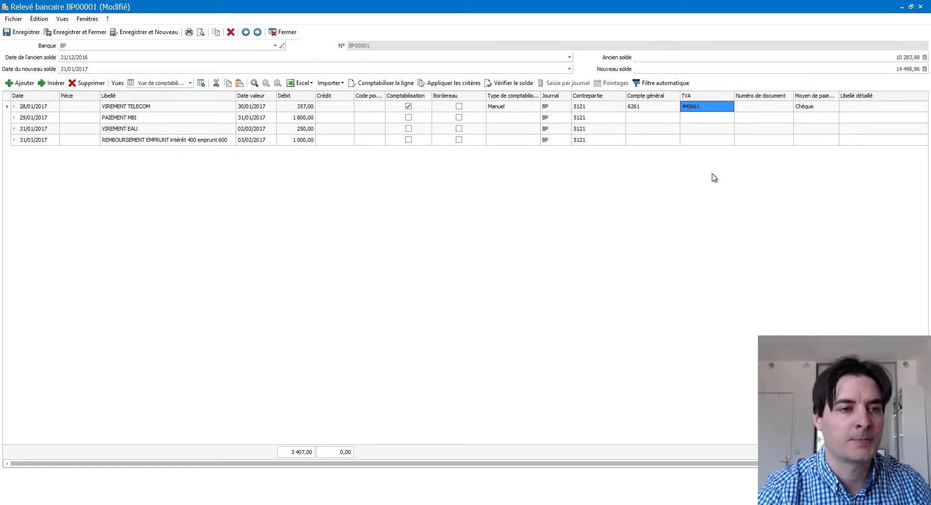
left_click(30, 40)
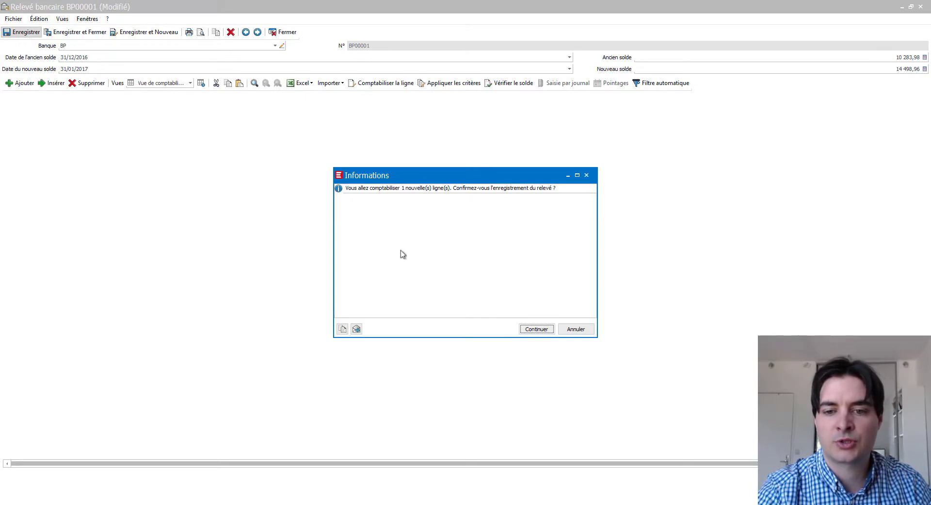
left_click(537, 329)
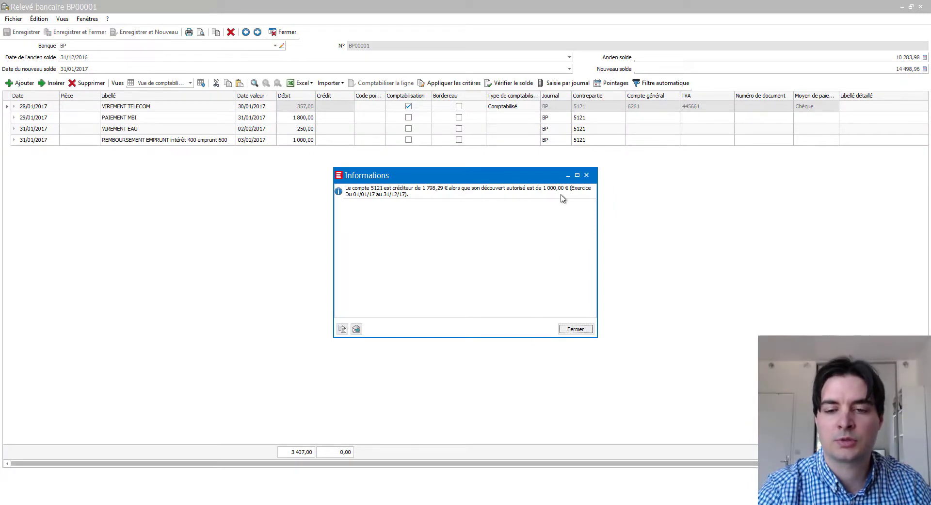
left_click(576, 329)
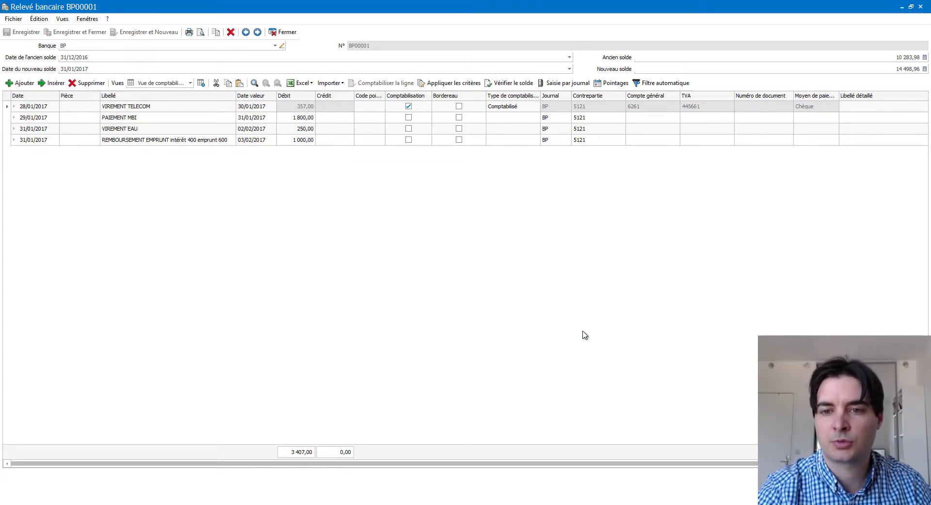
Review the posted line's posting type, close the statement and view the list of Critères de comptabilisation
left_click(509, 109)
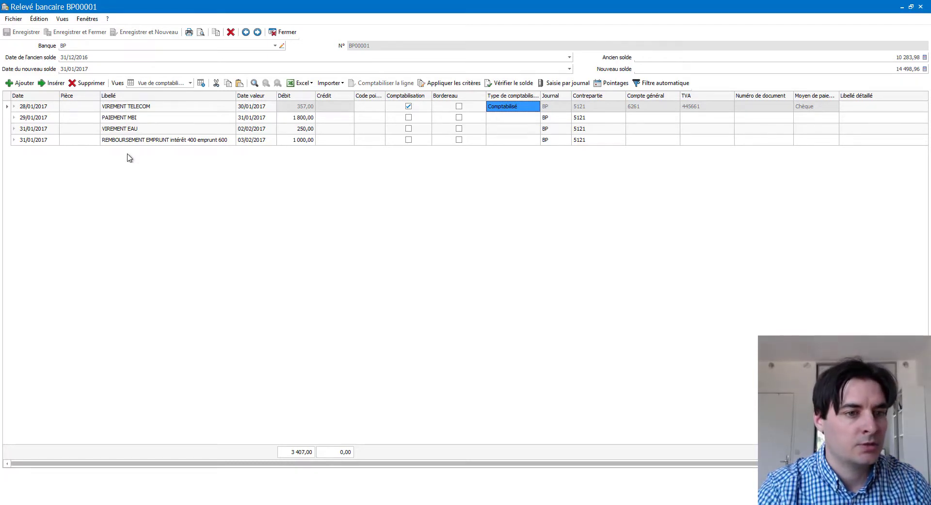
left_click(141, 118)
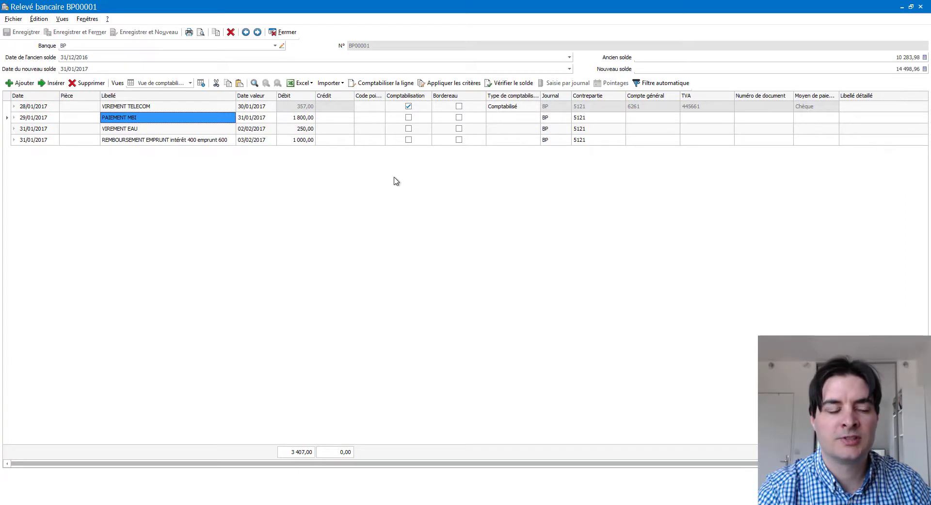
left_click(286, 32)
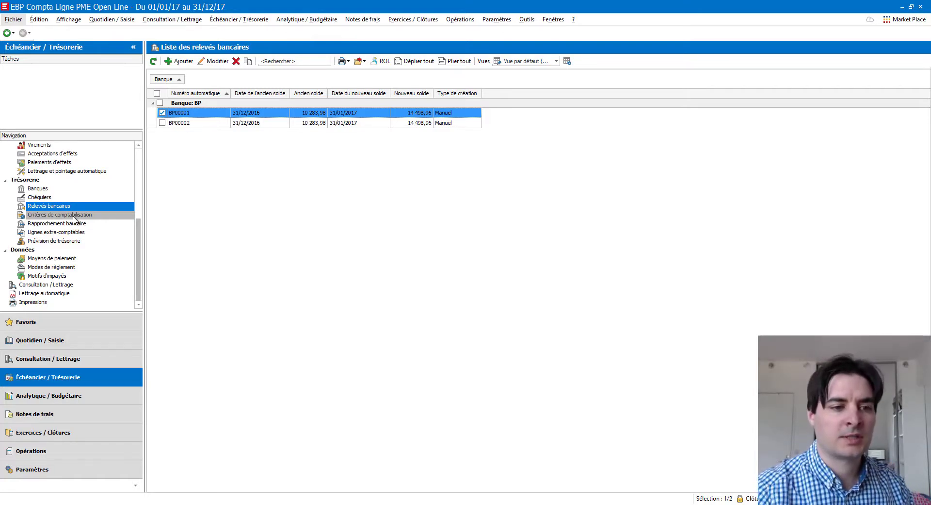
left_click(73, 216)
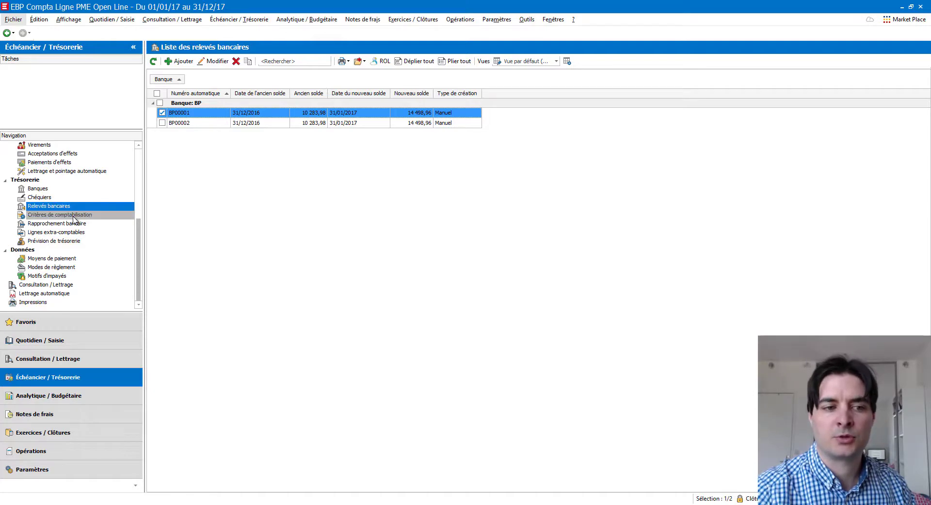
left_click(73, 215)
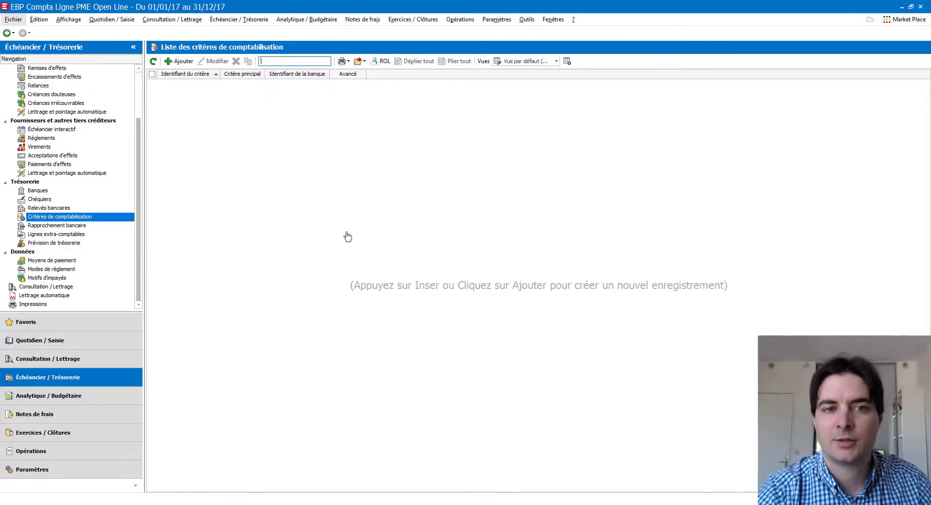
Reopen bank statement BP00001 and duplicate the VIREMENT TELECOM line by copying and pasting it
left_click(67, 208)
double_click(225, 114)
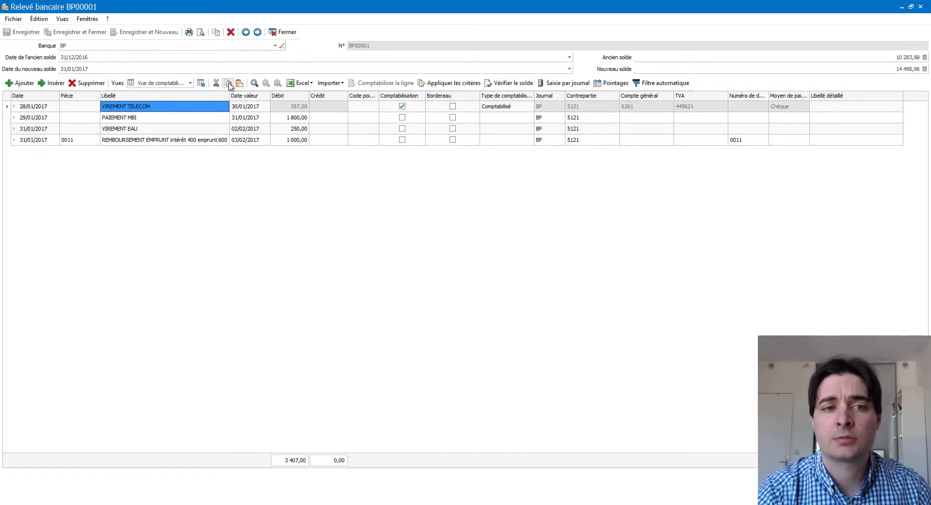
left_click(229, 83)
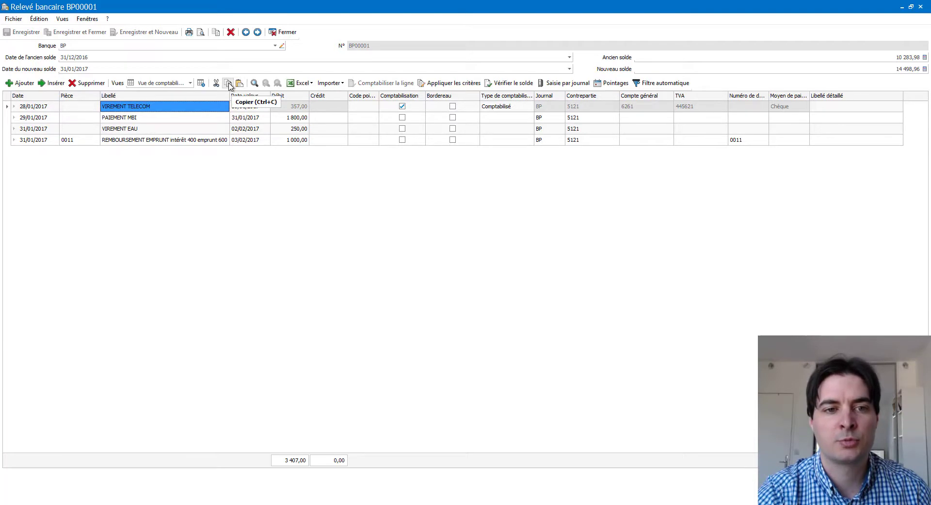
left_click(228, 84)
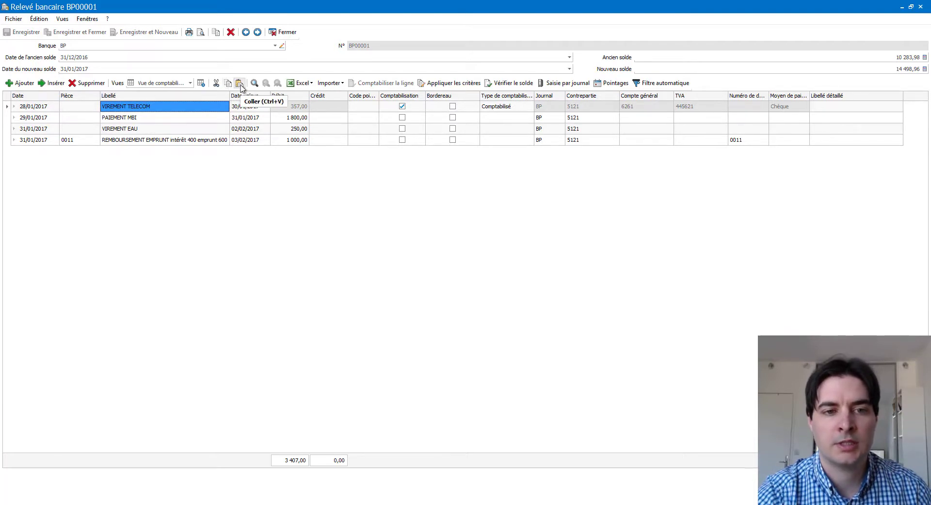
left_click(240, 83)
left_click(322, 110)
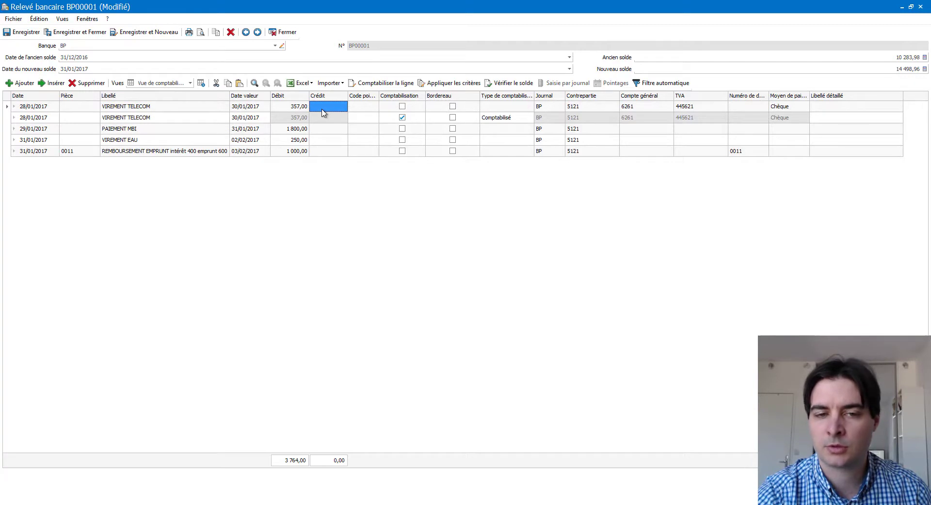
Clear the general account of the duplicated VIREMENT TELECOM line
left_click(640, 109)
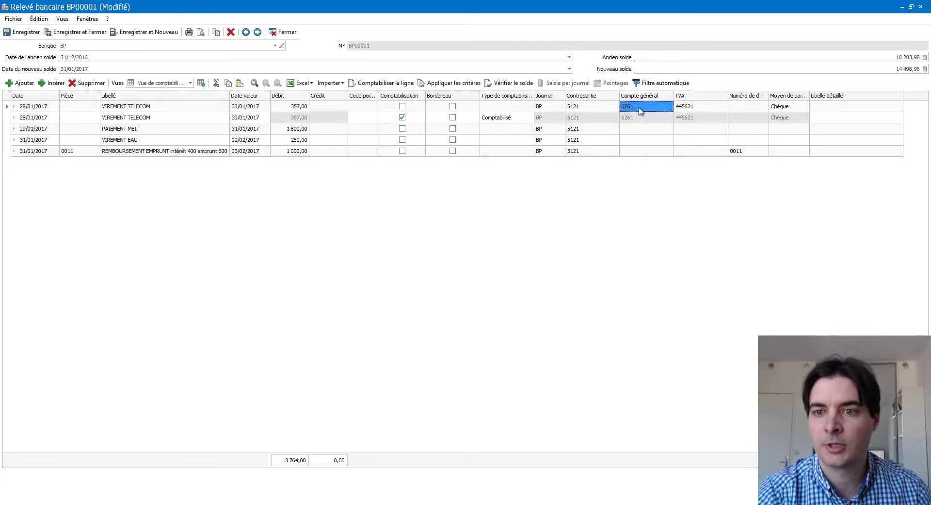
left_click(639, 107)
key("Delete")
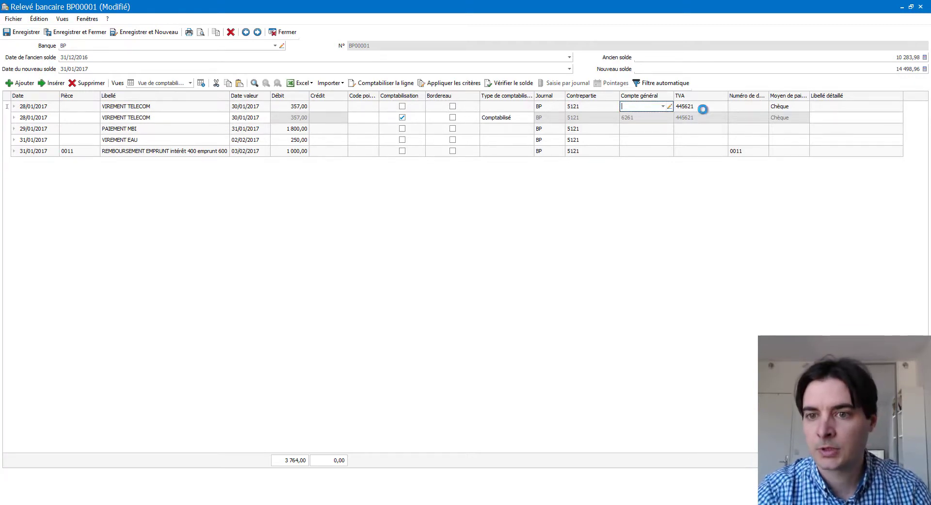
left_click(686, 108)
left_click(652, 106)
left_click(650, 108)
key("Delete")
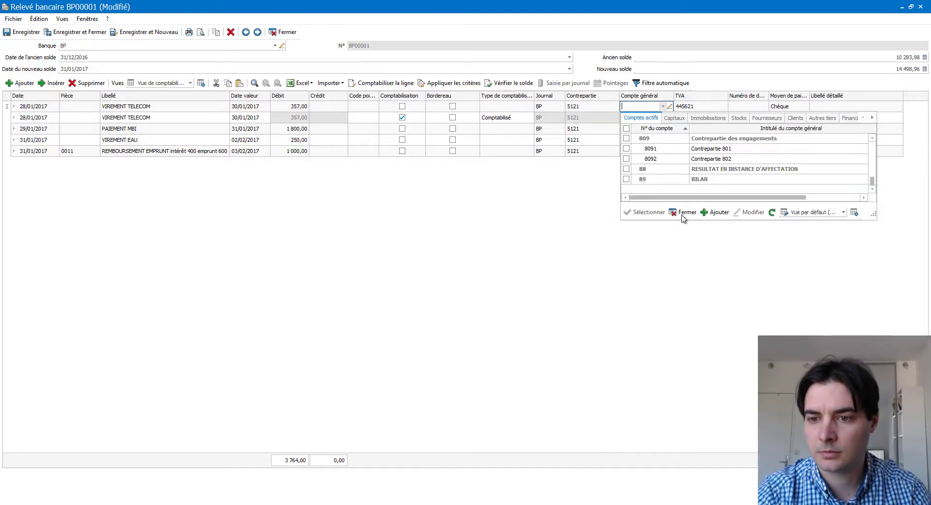
left_click(682, 214)
Clear the duplicated line's TVA account, then save and close the statement
left_click(700, 110)
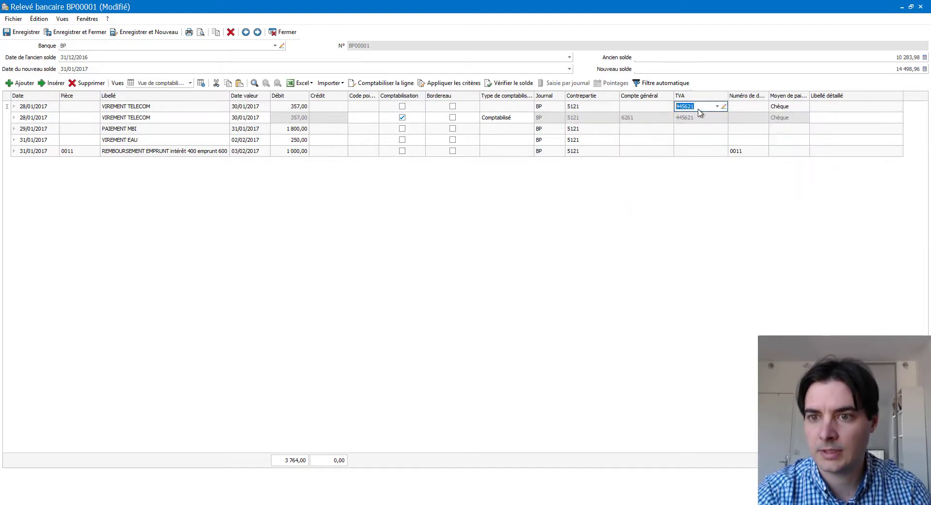
key("Delete")
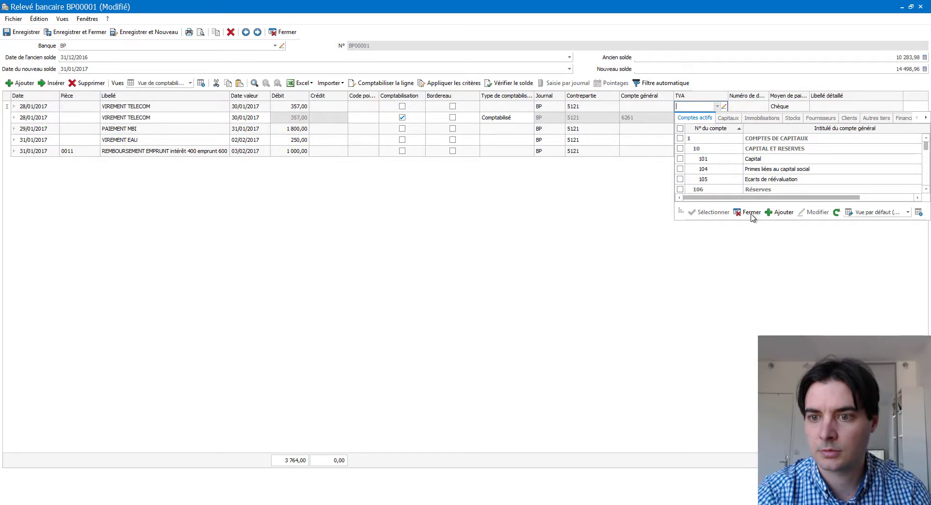
left_click(752, 213)
left_click(641, 106)
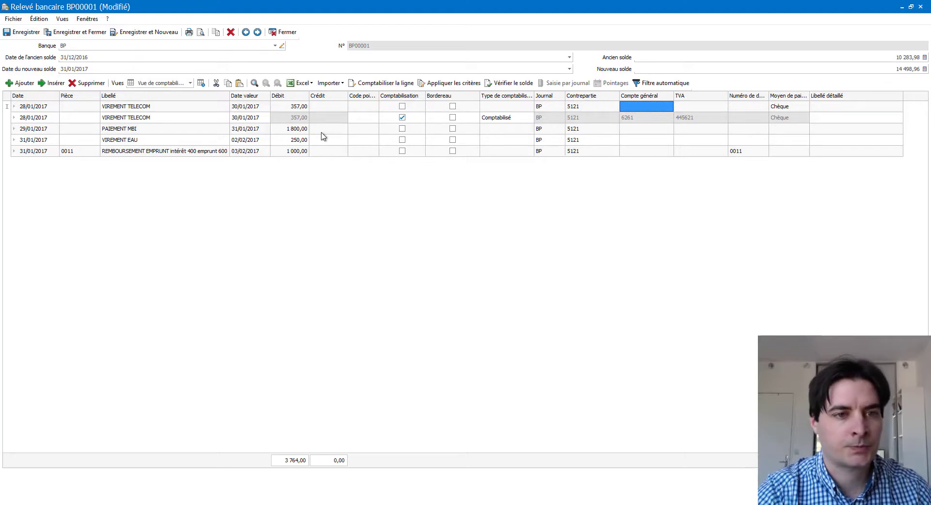
left_click(26, 32)
left_click(282, 32)
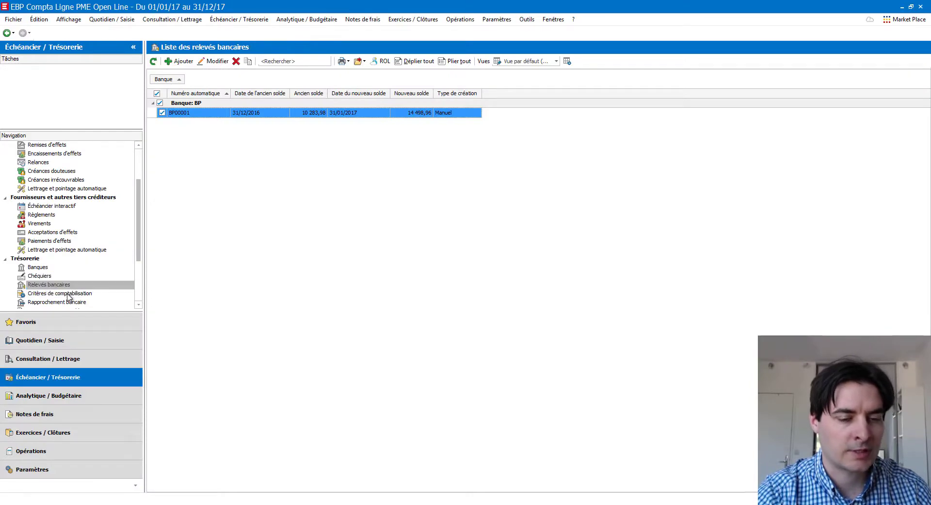
Reopen statement BP00001, select the label text of the unposted VIREMENT TELECOM line, and close the statement
double_click(281, 112)
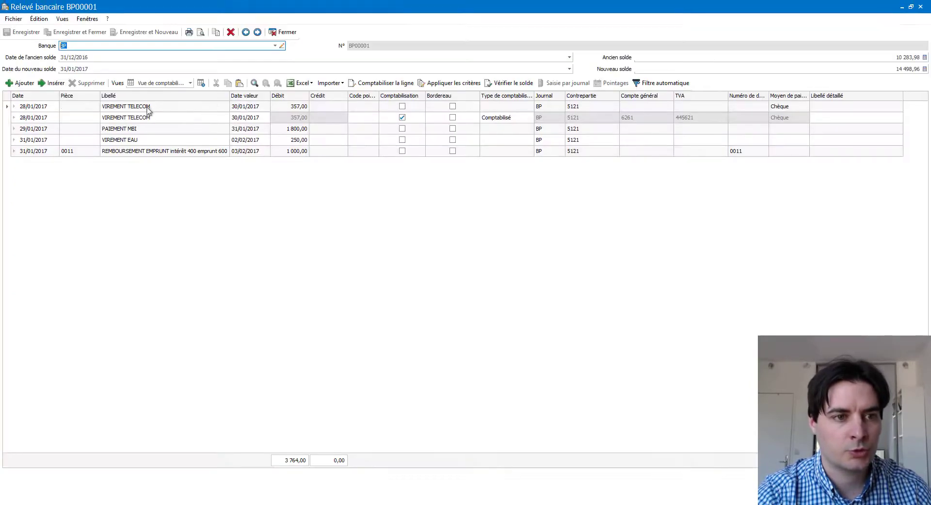
left_click(156, 109)
left_click(158, 111)
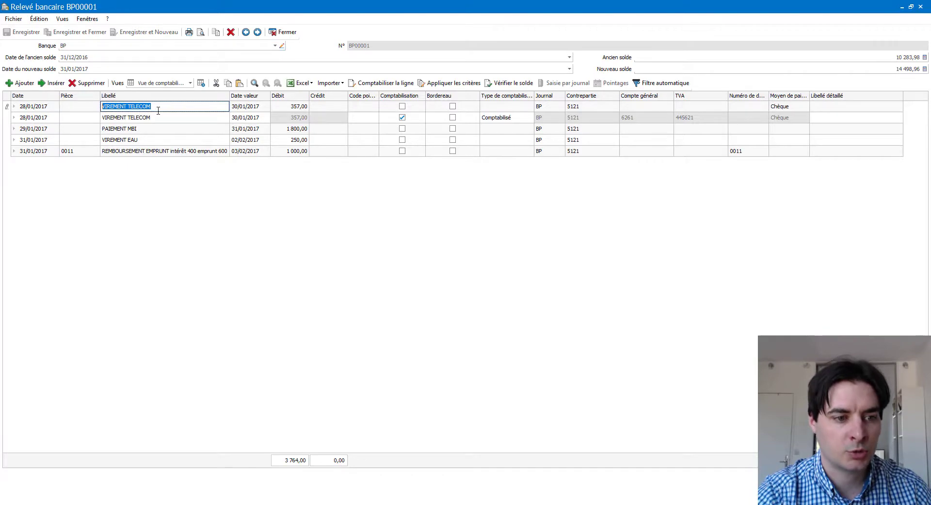
left_click(291, 33)
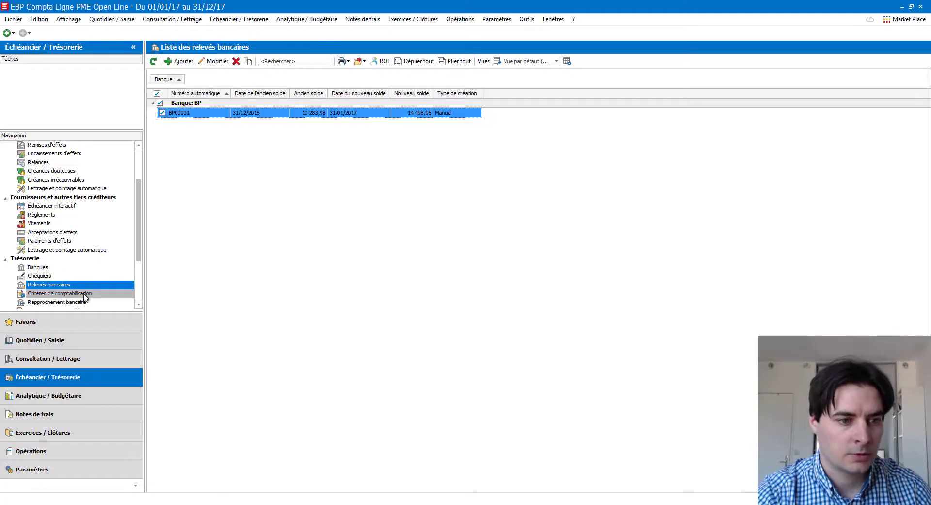
Create a new bank statement accounting criterion and paste VIREMENT TELECOM as its main criterion
left_click(84, 293)
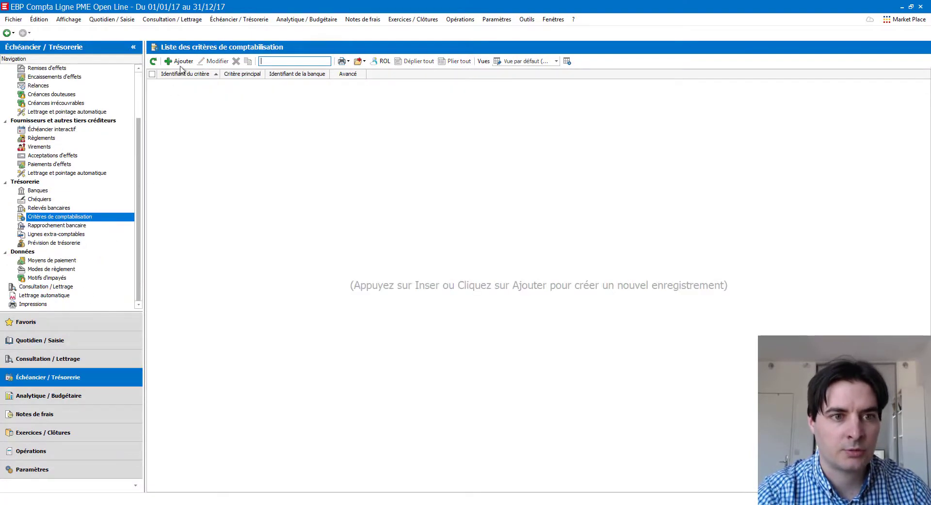
left_click(188, 65)
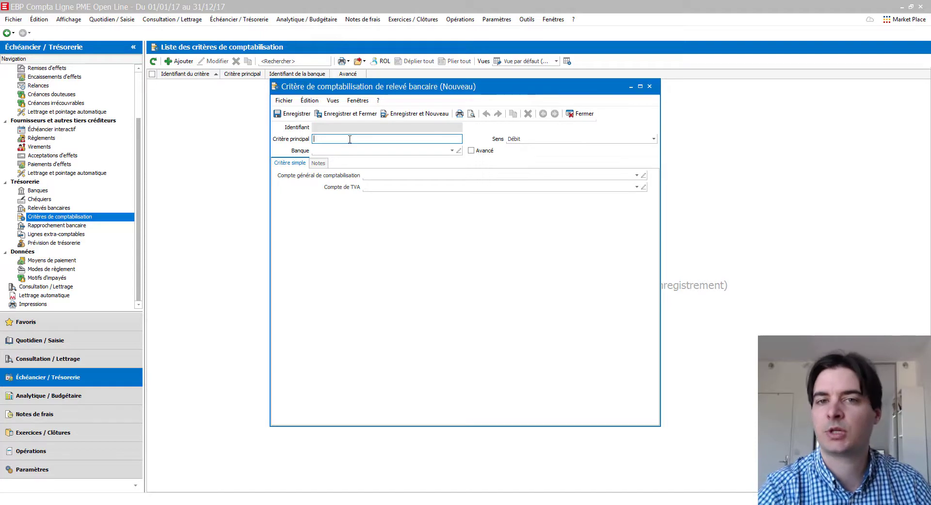
key("ctrl+v")
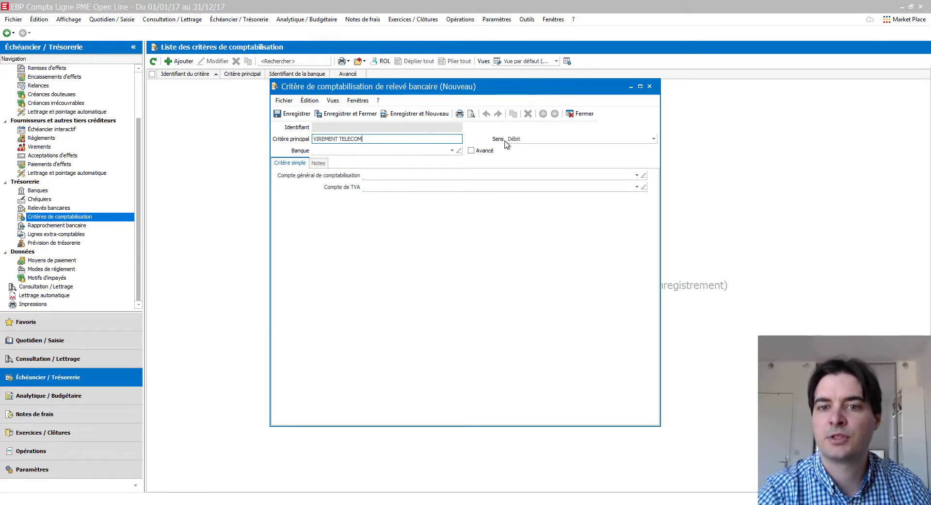
Set the criterion's direction to Débit and its bank to BP (Banque Principale)
left_click(557, 144)
left_click(560, 143)
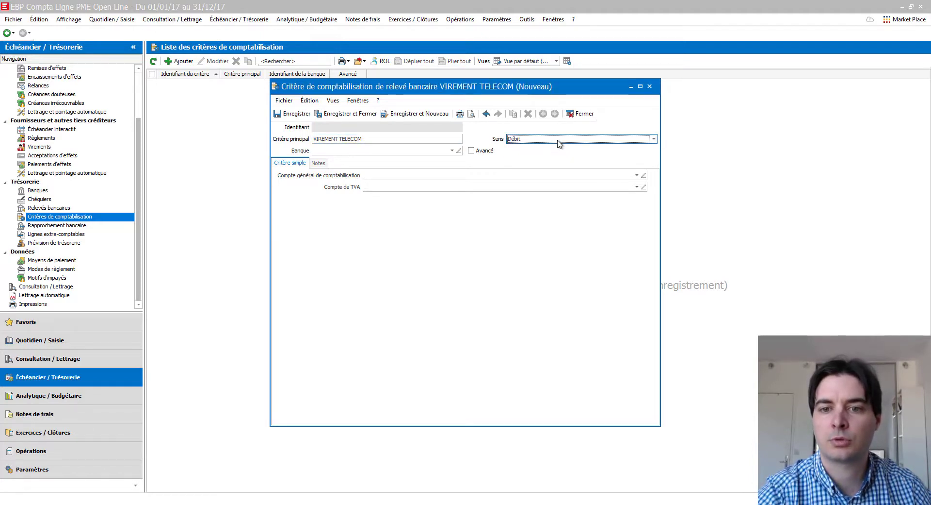
left_click(533, 143)
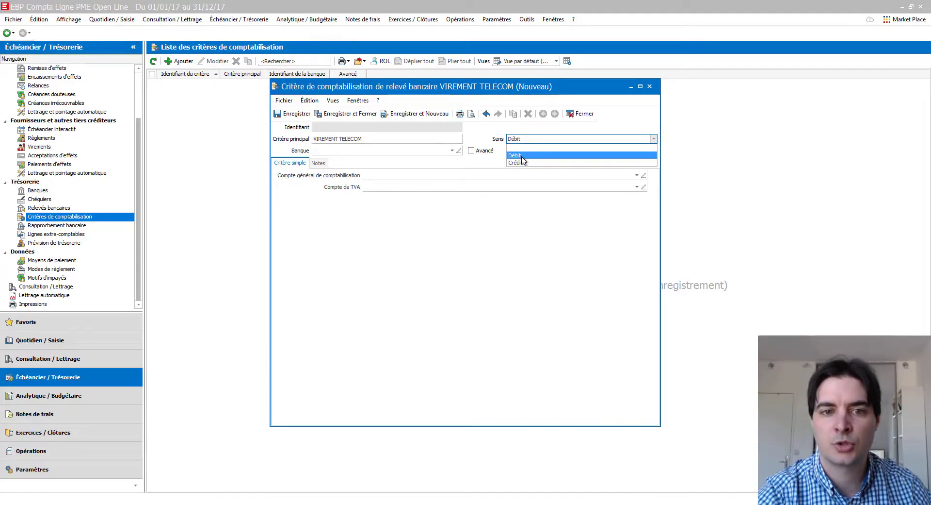
left_click(523, 159)
left_click(452, 150)
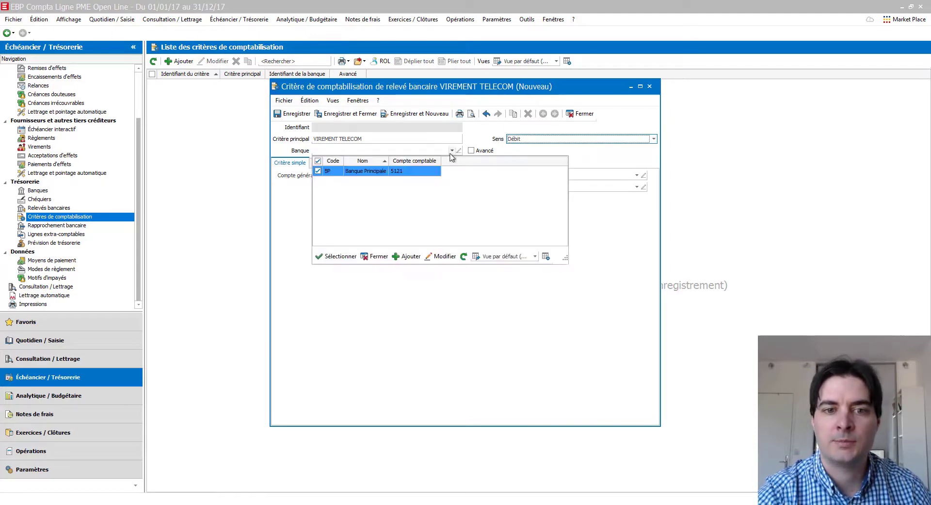
left_click(371, 175)
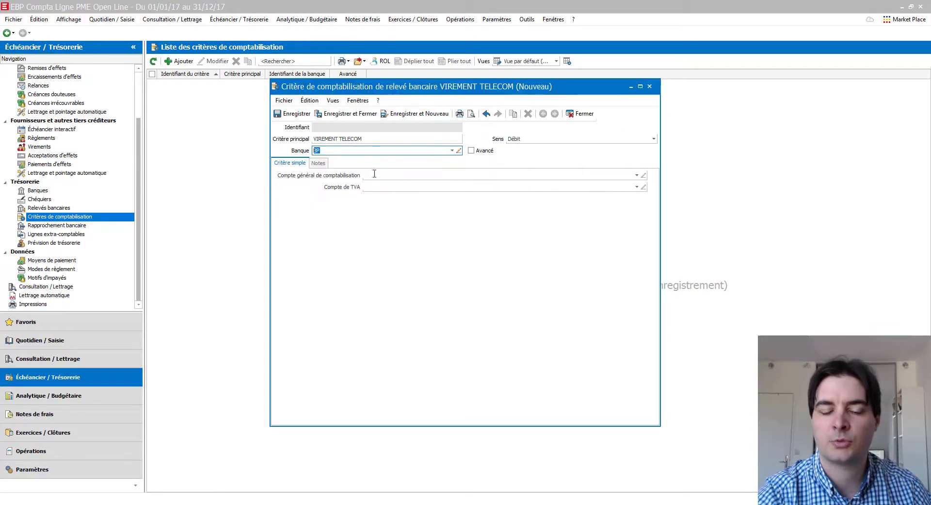
Set the criterion's general posting account to 6261 and its TVA account to 445661
left_click(414, 173)
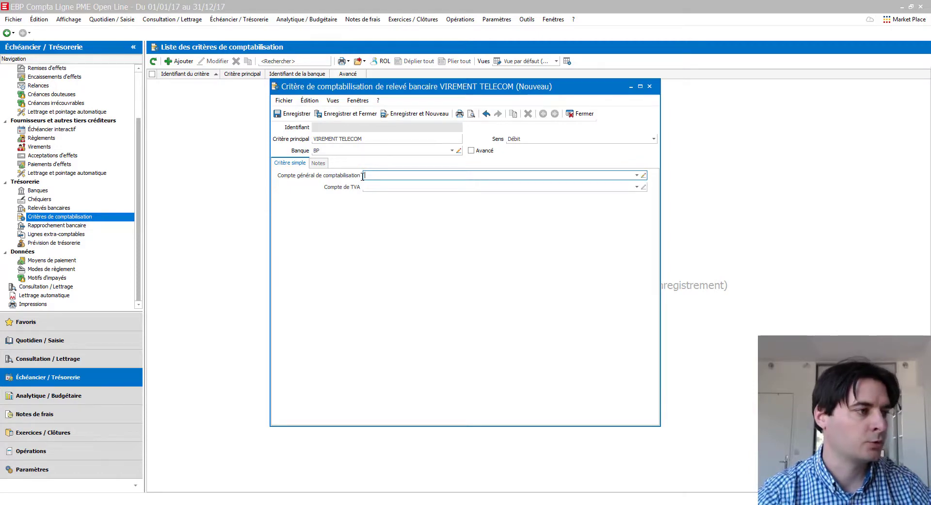
type("62")
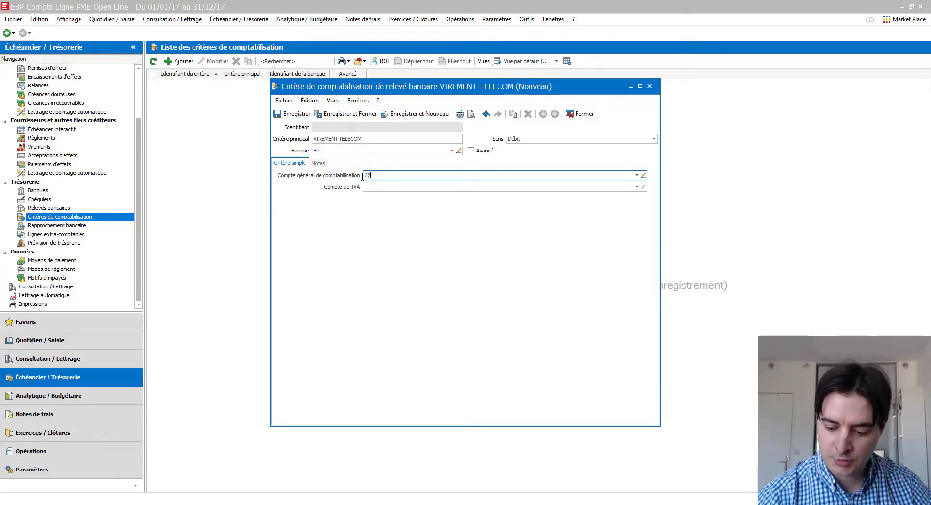
type("61")
key("Return")
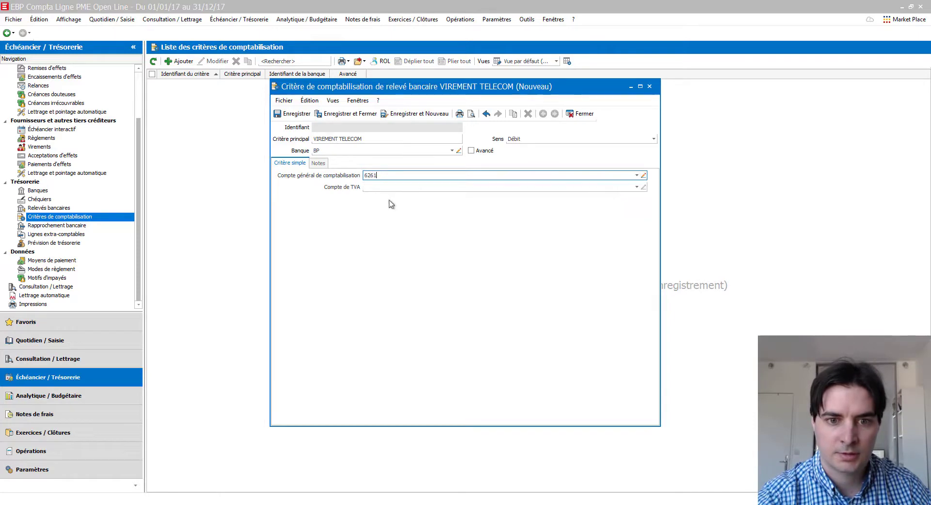
left_click(383, 187)
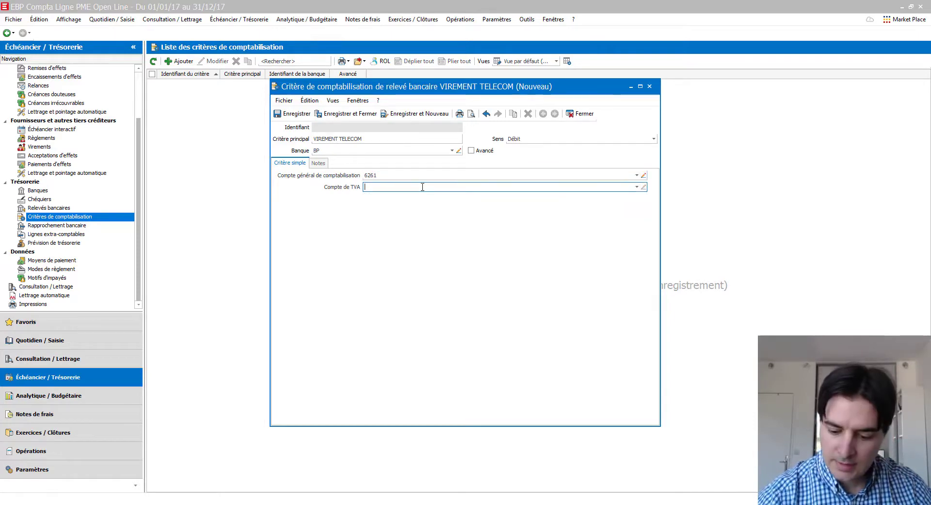
type("44")
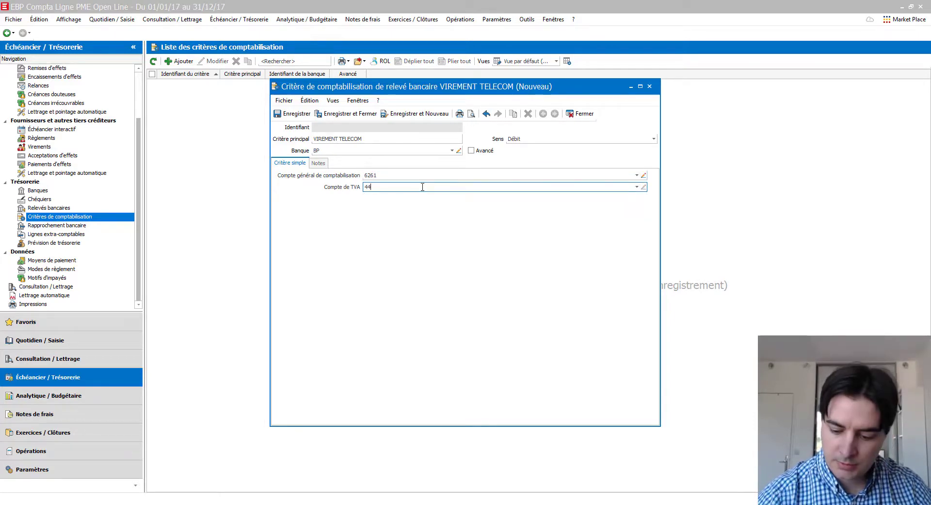
type("5661")
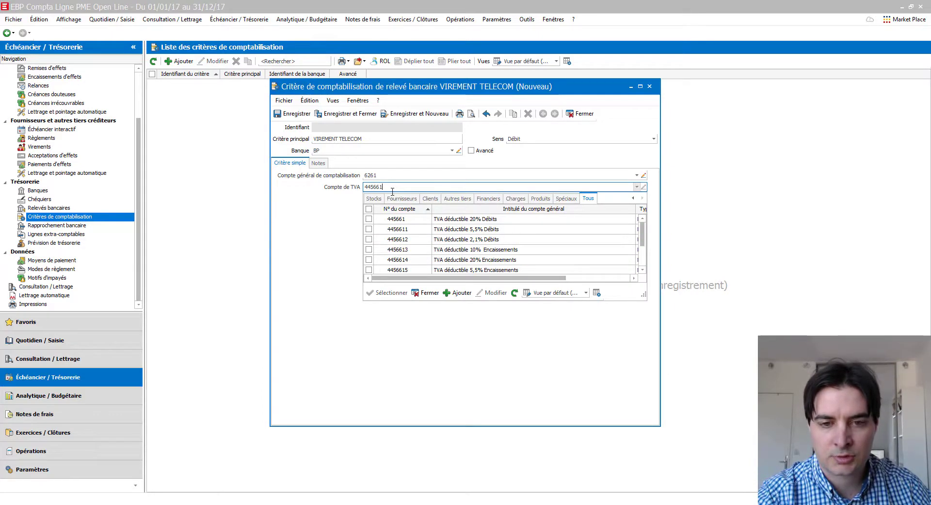
key("Down")
key("Return")
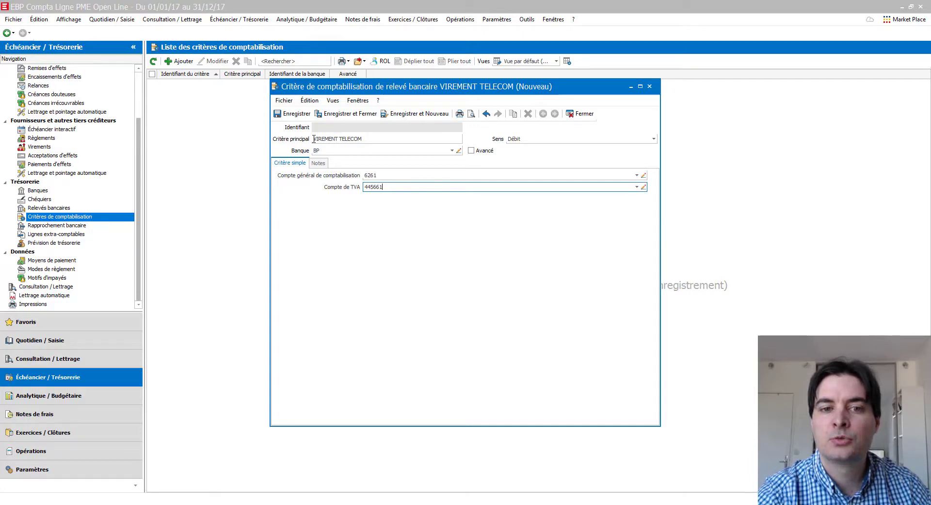
left_click_drag(340, 139, 310, 140)
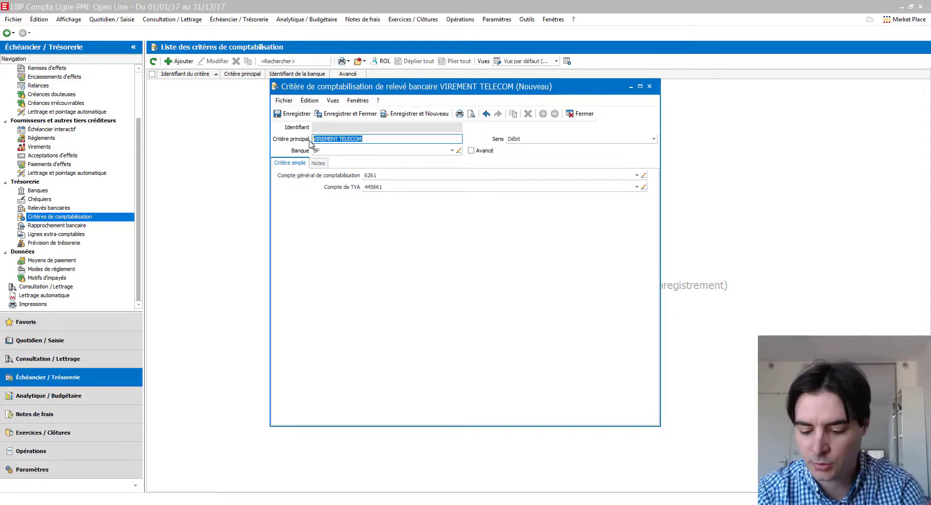
type("*")
key("ctrl+z")
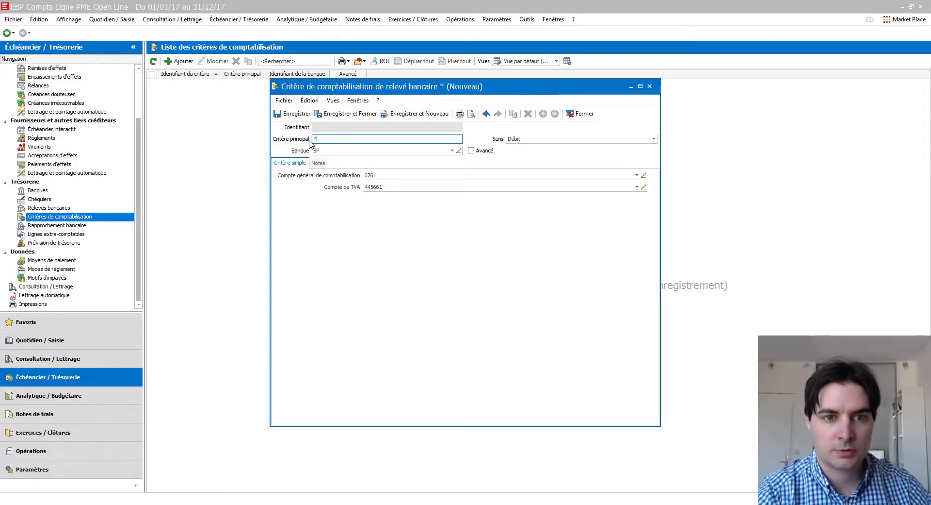
left_click_drag(340, 139, 304, 138)
key("BackSpace")
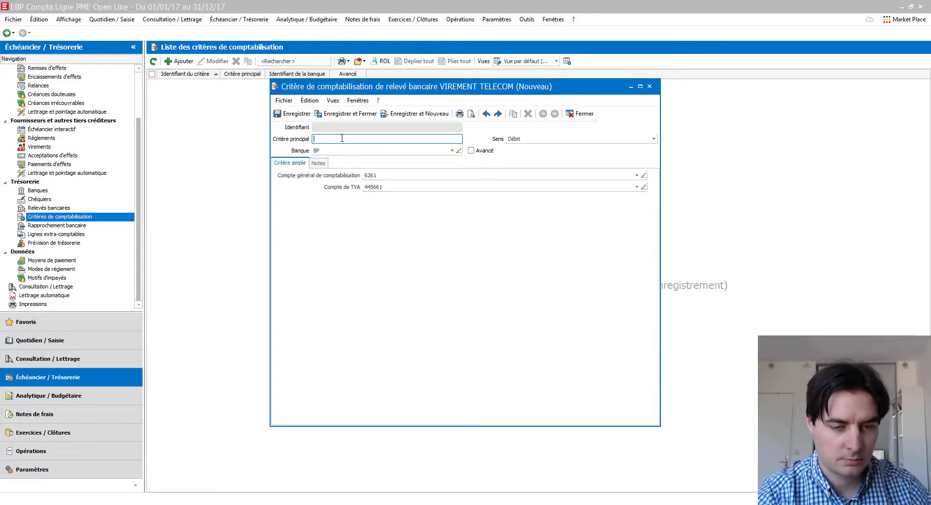
key("ctrl+z")
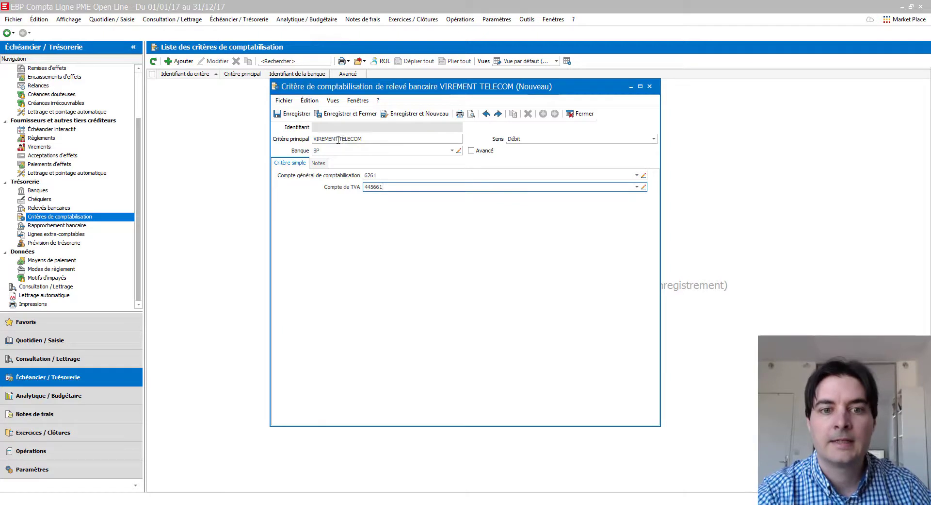
Remove VIREMENT from the main criterion and surround the remaining word with wildcards so it reads *TELECOM*
left_click(339, 139)
left_click(339, 139)
key("BackSpace")
key("BackSpace")
key("BackSpace")
key("BackSpace")
key("BackSpace")
key("BackSpace")
key("BackSpace")
key("BackSpace")
key("BackSpace")
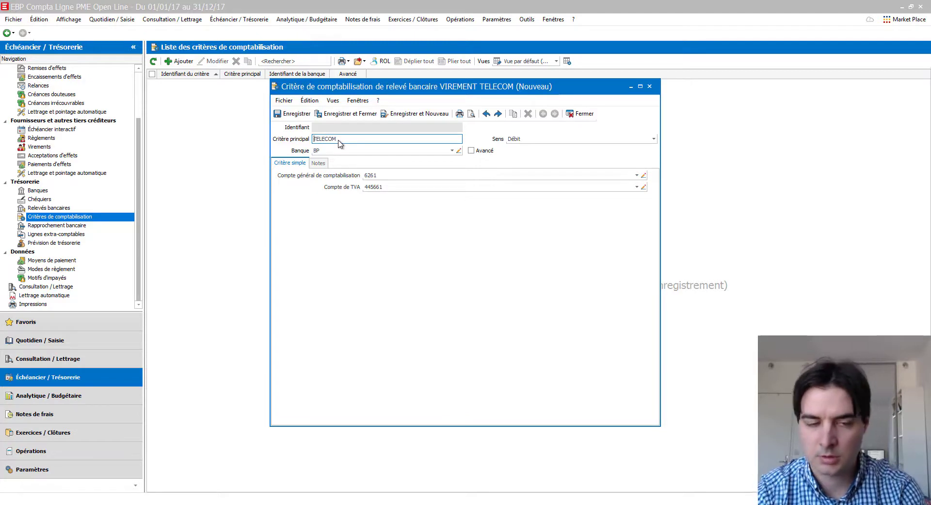
type("*")
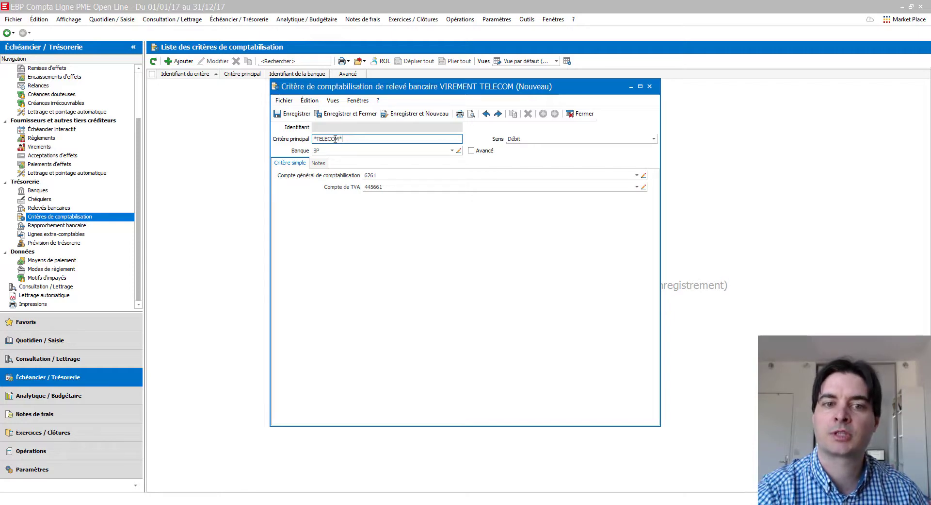
left_click_drag(318, 139, 314, 139)
key("BackSpace")
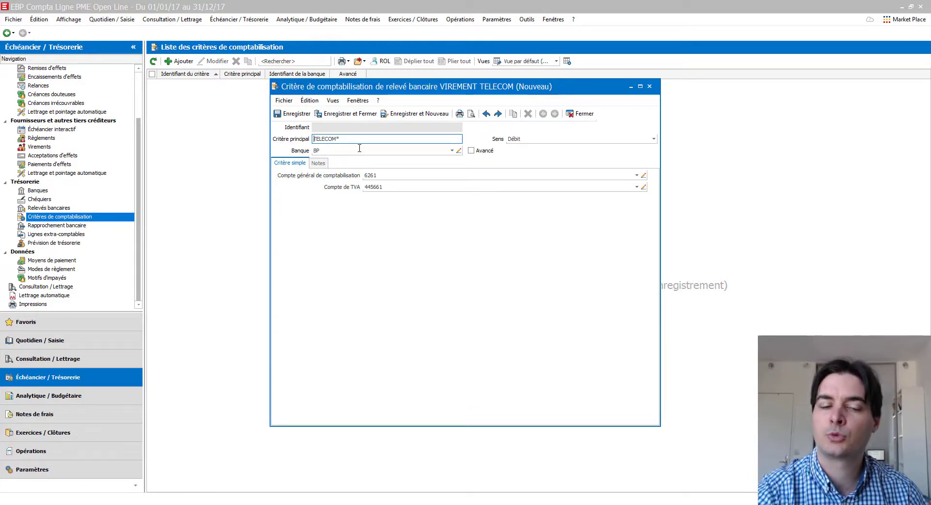
type("*")
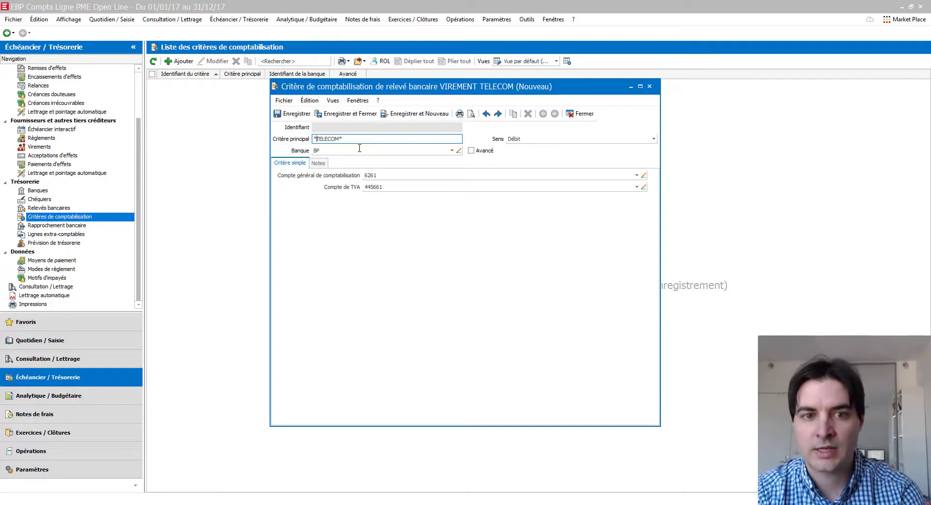
Remove the asterisks from the main criterion and extend it to TELECOM 12/2019
left_click(316, 138)
key("BackSpace")
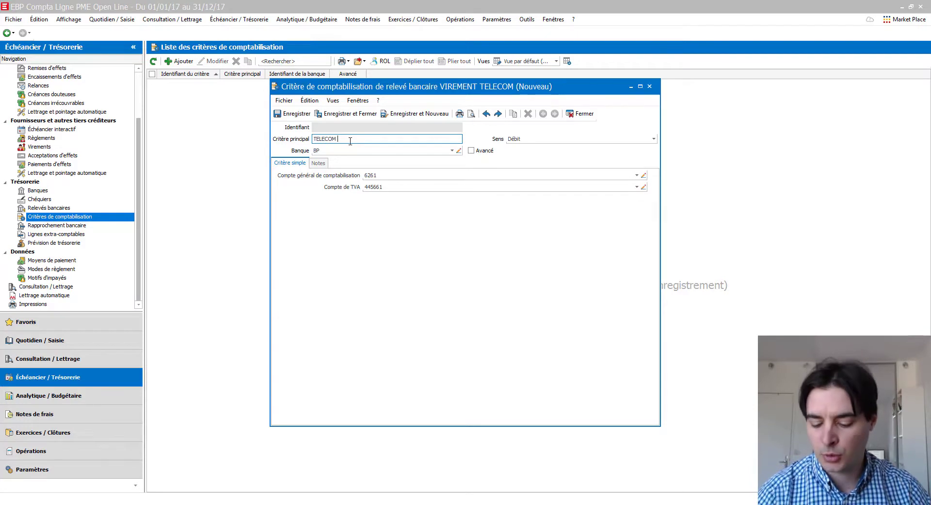
type("12")
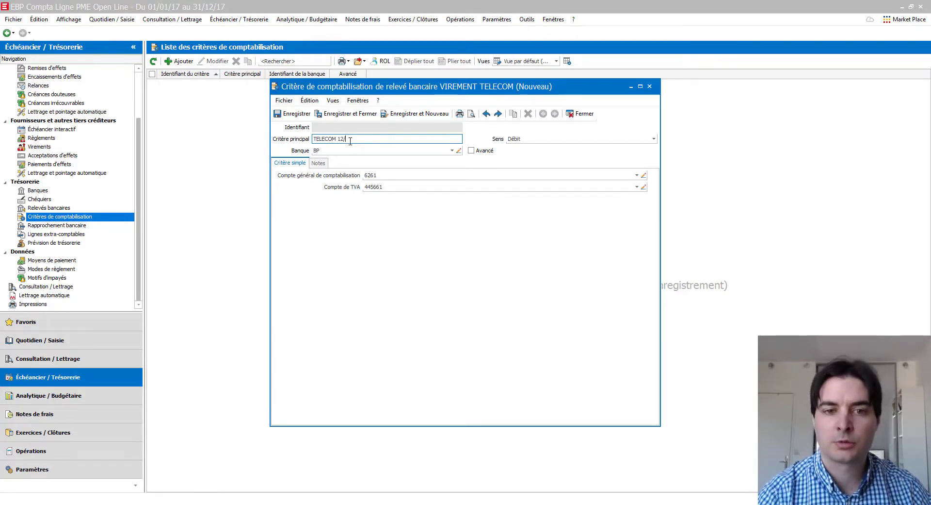
type("/")
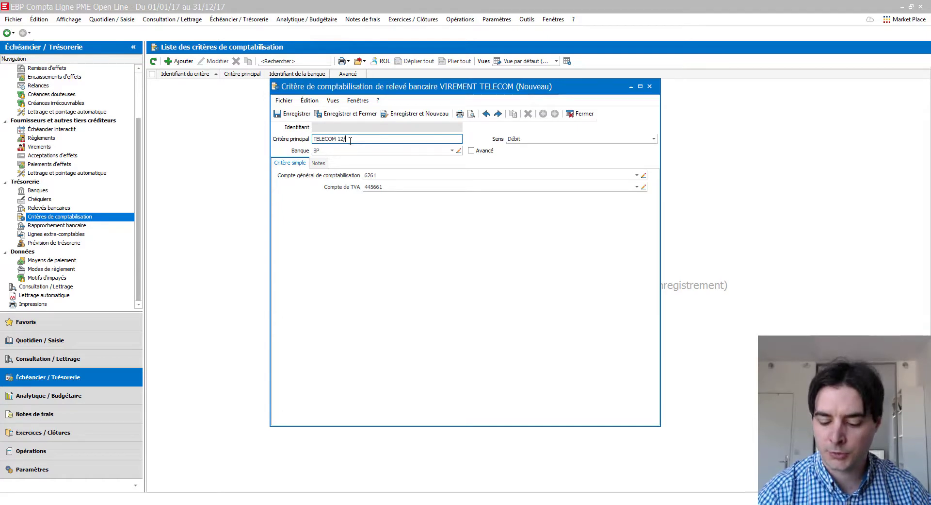
type("2019")
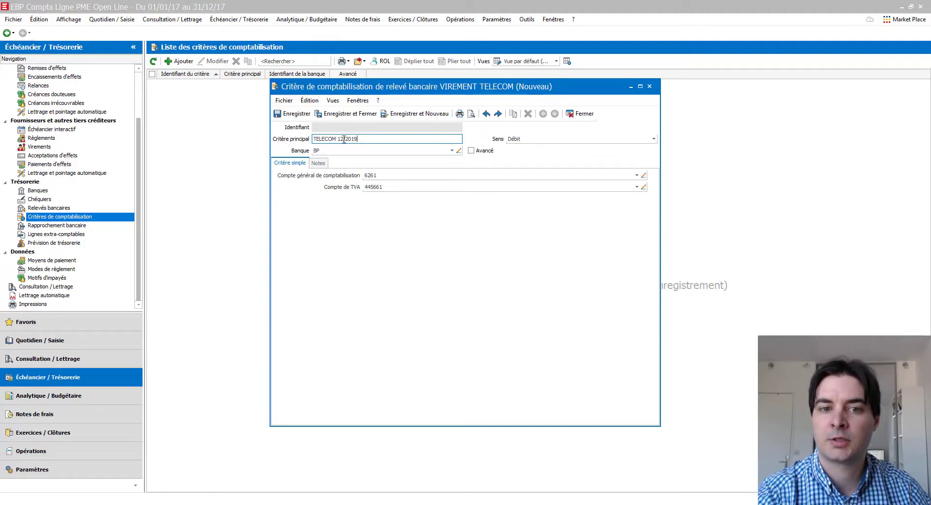
Replace the month and the last two year digits with question-mark wildcards so the criterion reads TELECOM ??/20??
left_click_drag(344, 139, 338, 139)
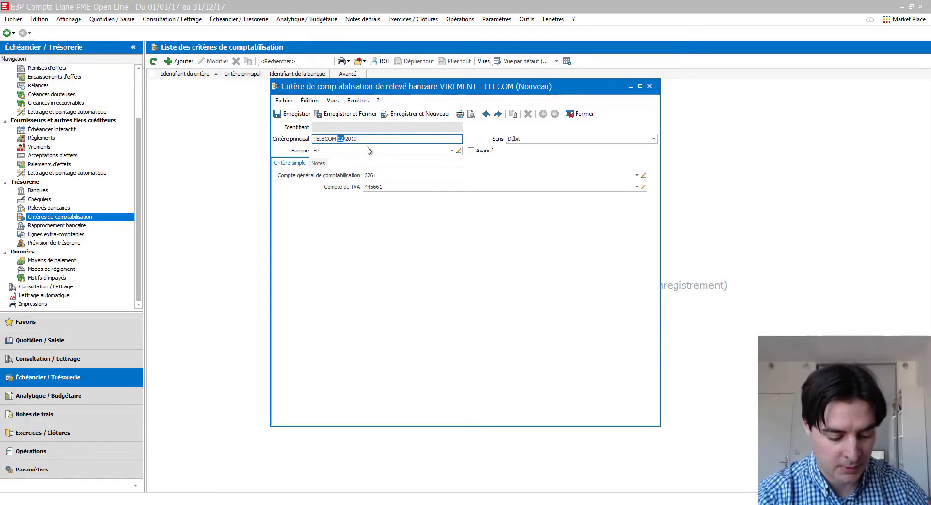
type("??")
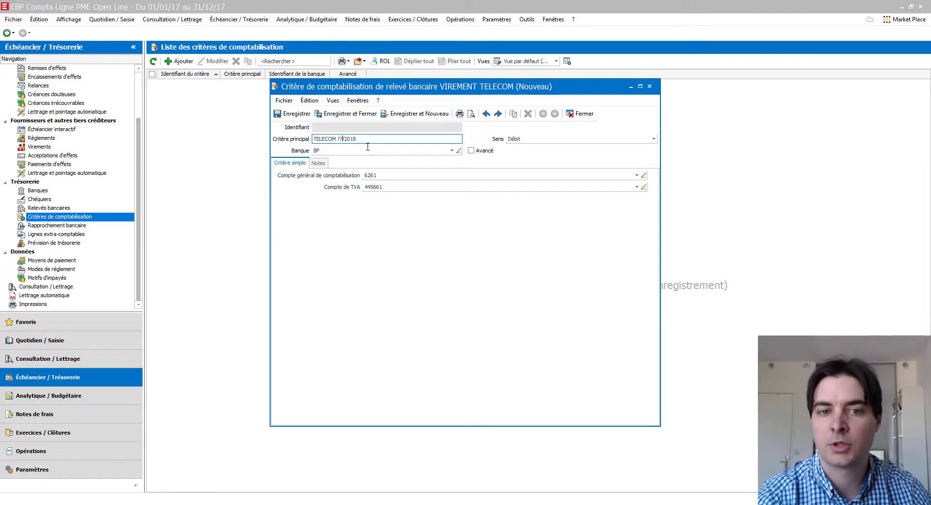
left_click_drag(361, 139, 344, 140)
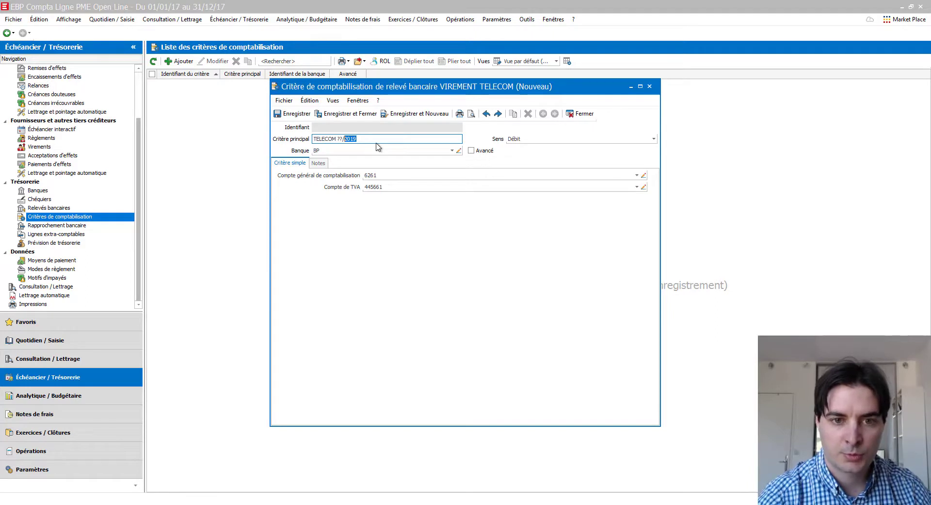
left_click_drag(358, 139, 350, 141)
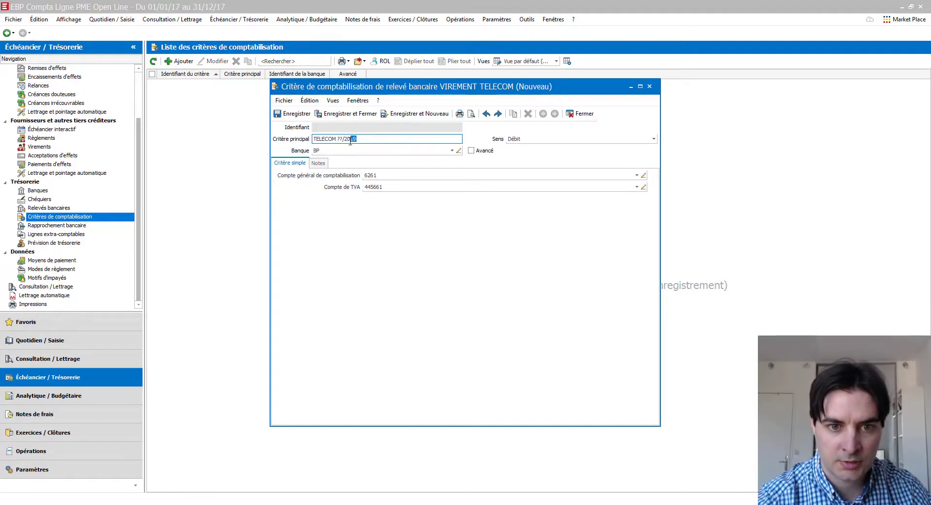
type("??")
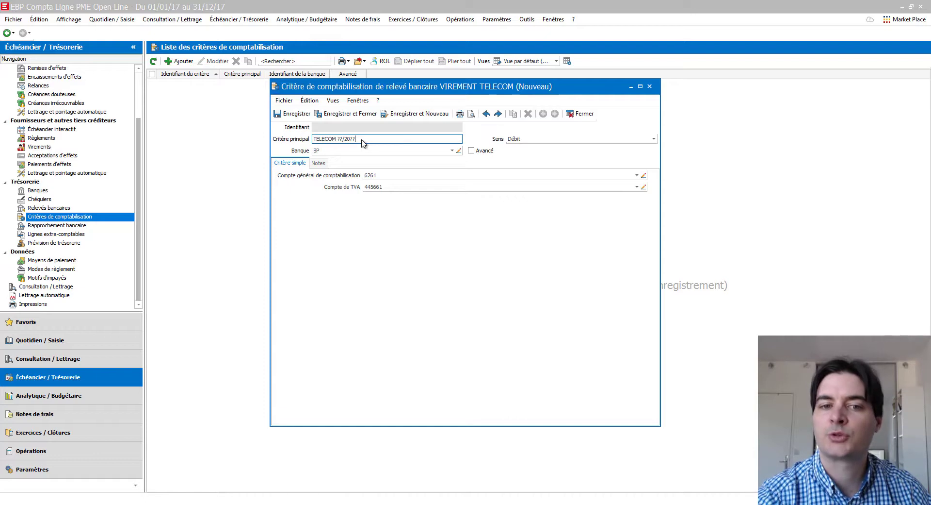
Delete the date pattern from the main criterion and put an asterisk on each side of the word to get *TELECOM*
left_click_drag(356, 139, 337, 140)
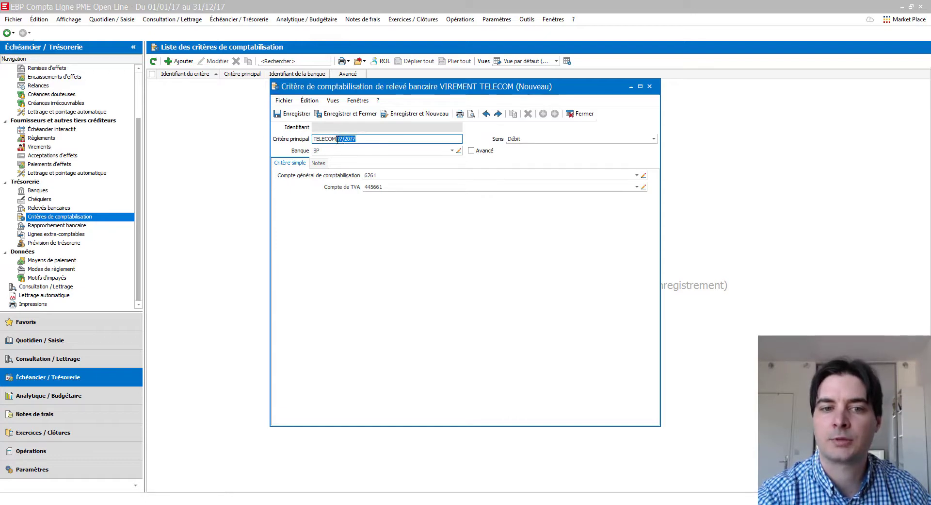
key("BackSpace")
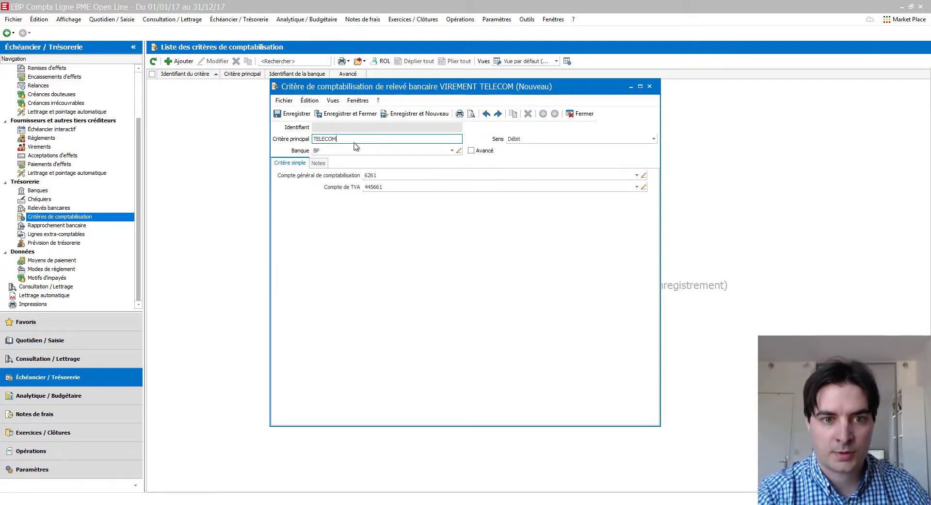
left_click(314, 140)
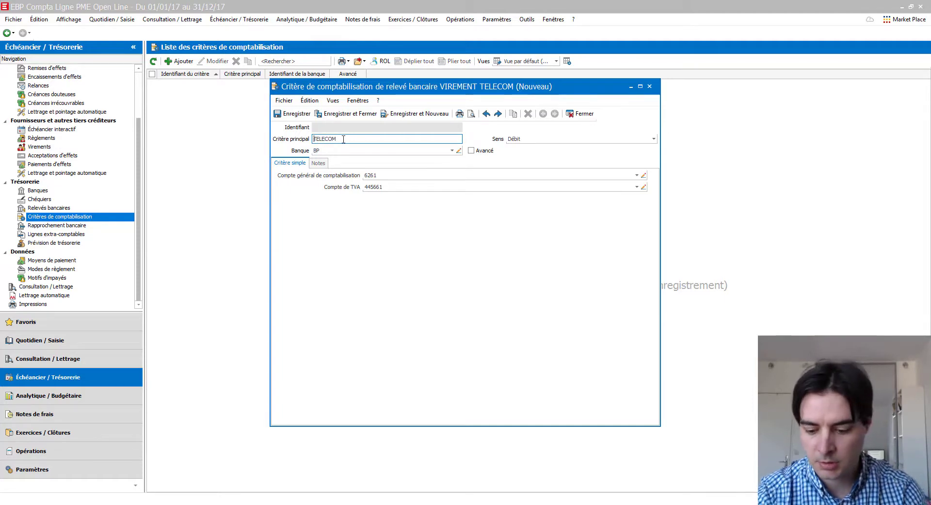
type("*")
type("*")
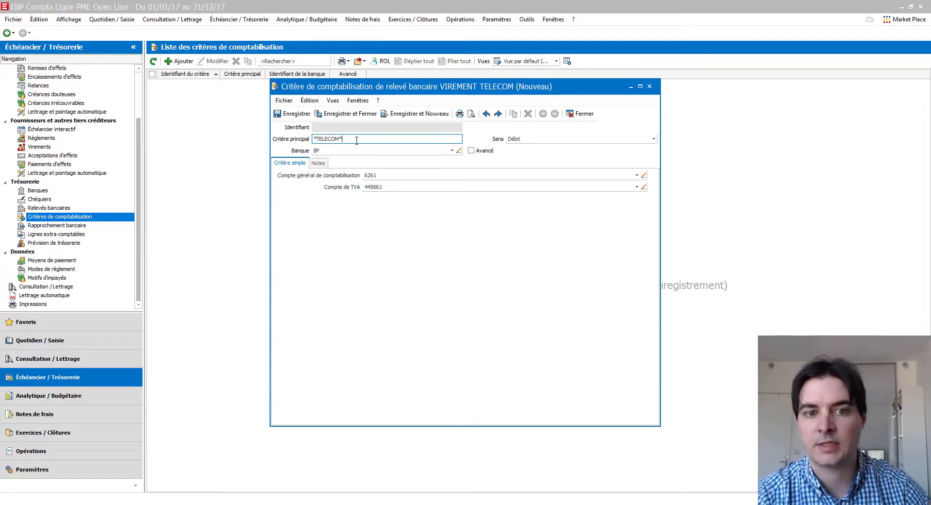
Save and close the *TELECOM* posting criterion and open bank statement BP00001
key("ctrl+a")
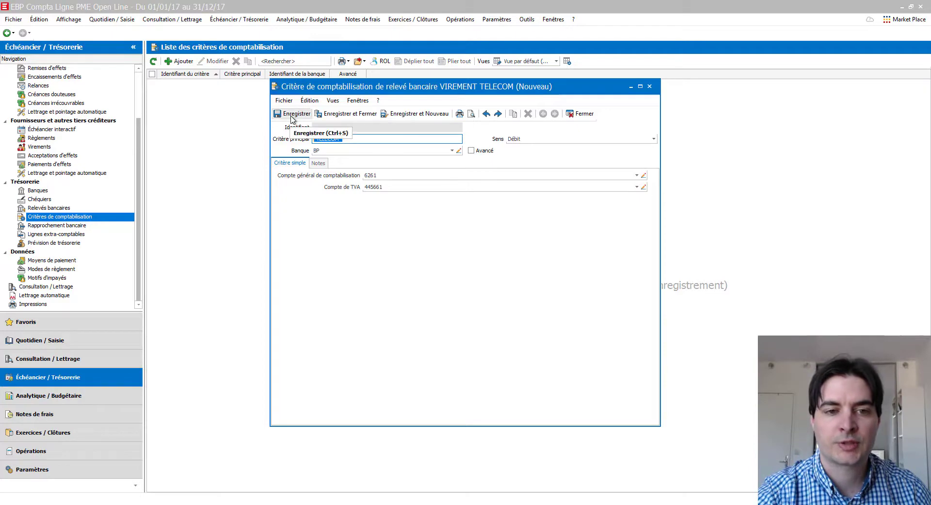
left_click(346, 114)
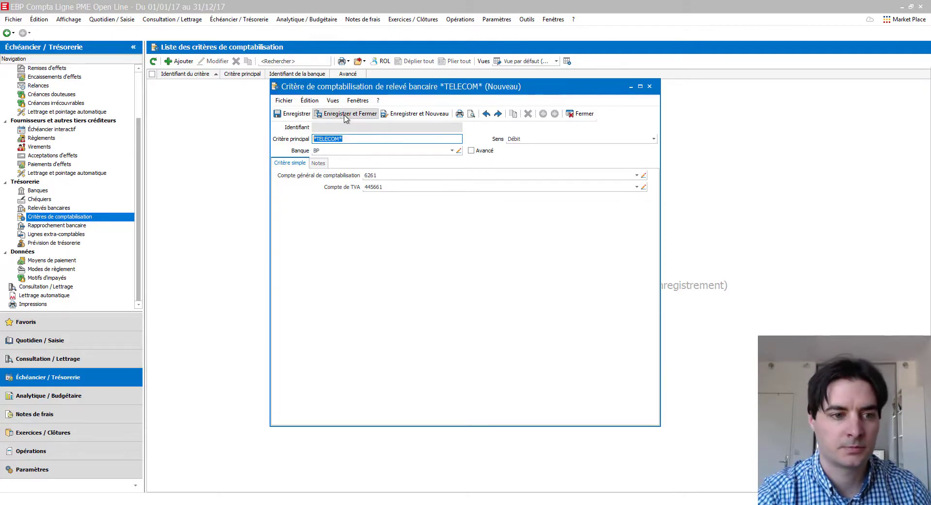
left_click(57, 208)
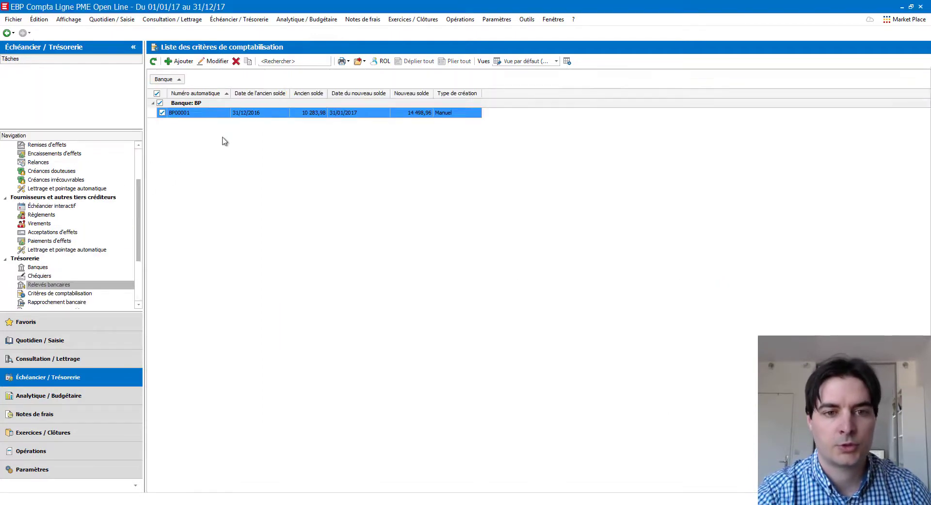
double_click(270, 115)
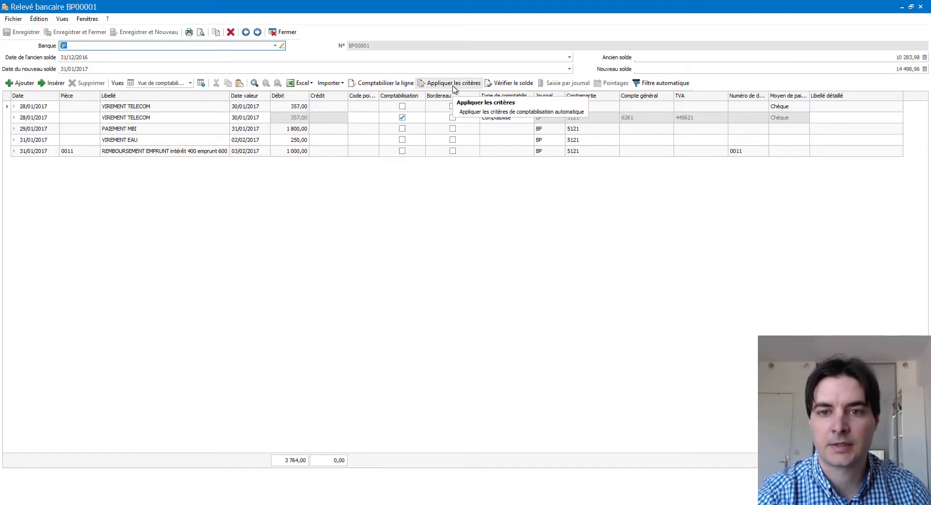
Apply the automatic posting criteria to the statement and check the general and VAT accounts on the first VIREMENT TELECOM line
left_click(454, 86)
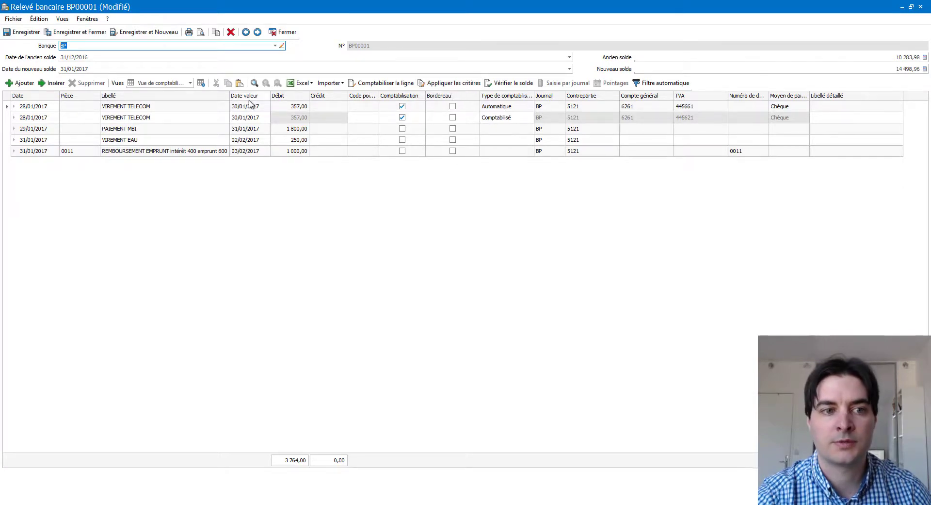
left_click(151, 108)
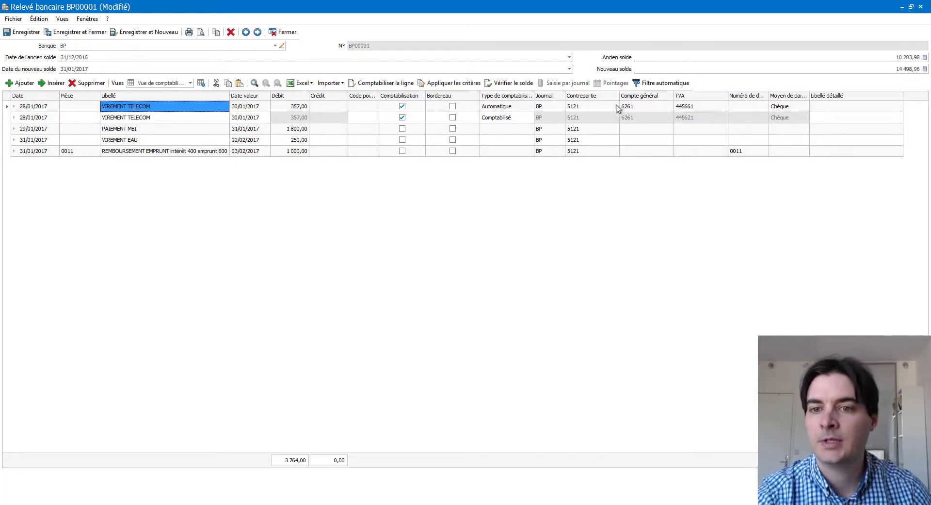
left_click(640, 108)
left_click(703, 109)
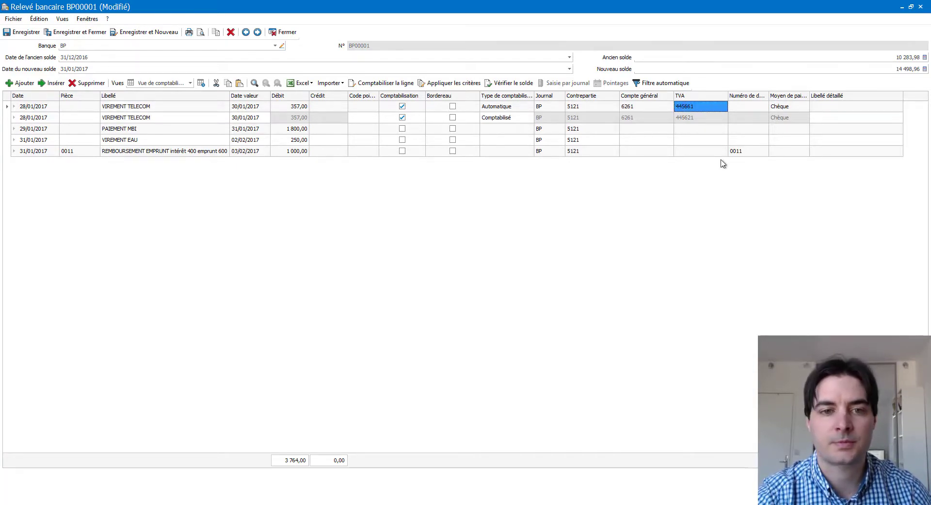
Save the bank statement, confirm posting the automatic line, and dismiss the overdraft notice
left_click(22, 33)
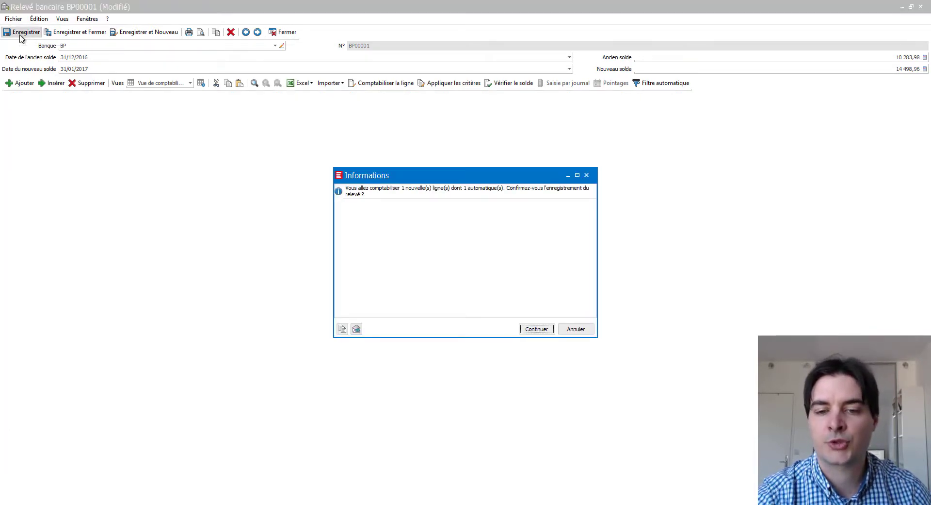
left_click(538, 330)
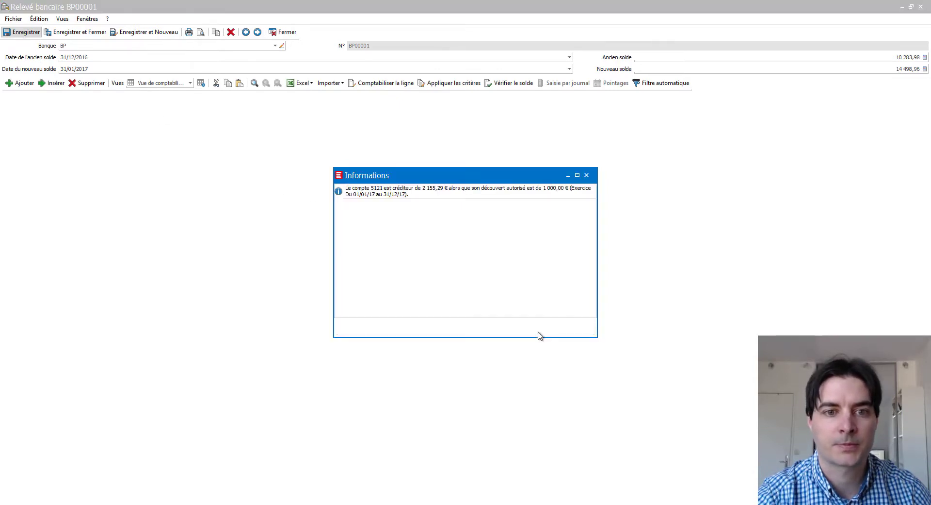
left_click(577, 332)
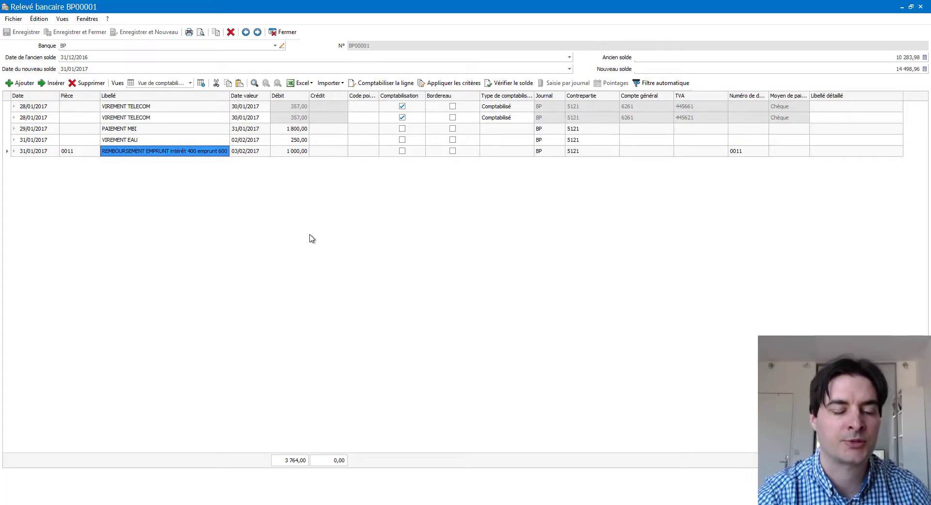
Copy the full label of the REMBOURSEMENT EMPRUNT statement line dated 31/01/2017
left_click(193, 154)
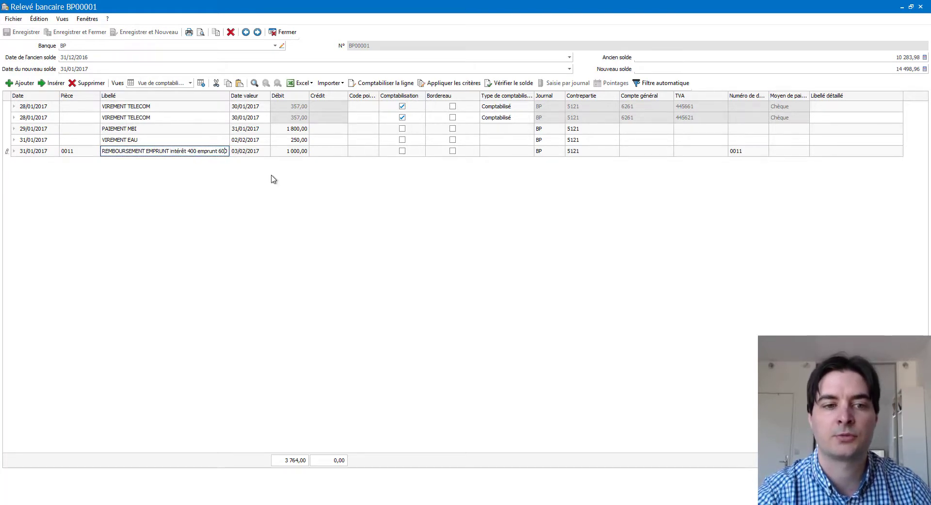
left_click(290, 154)
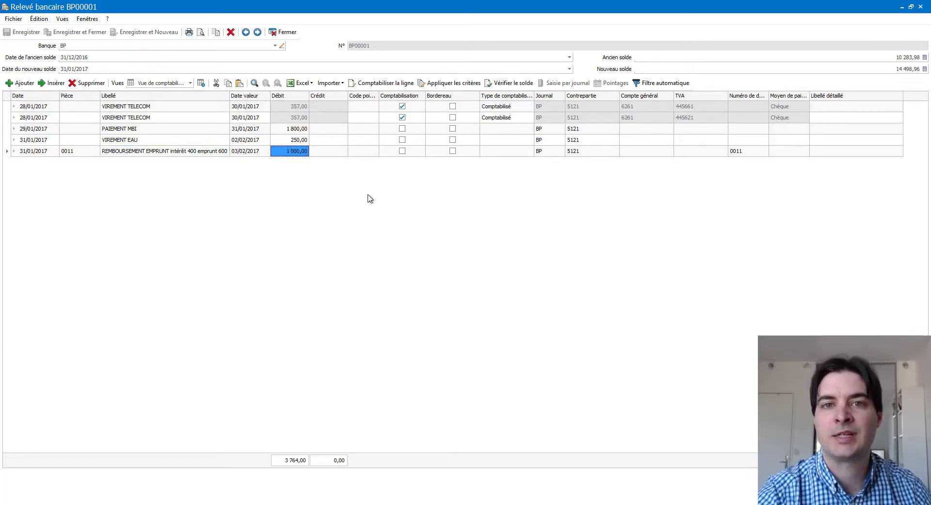
left_click(34, 154)
left_click(197, 155)
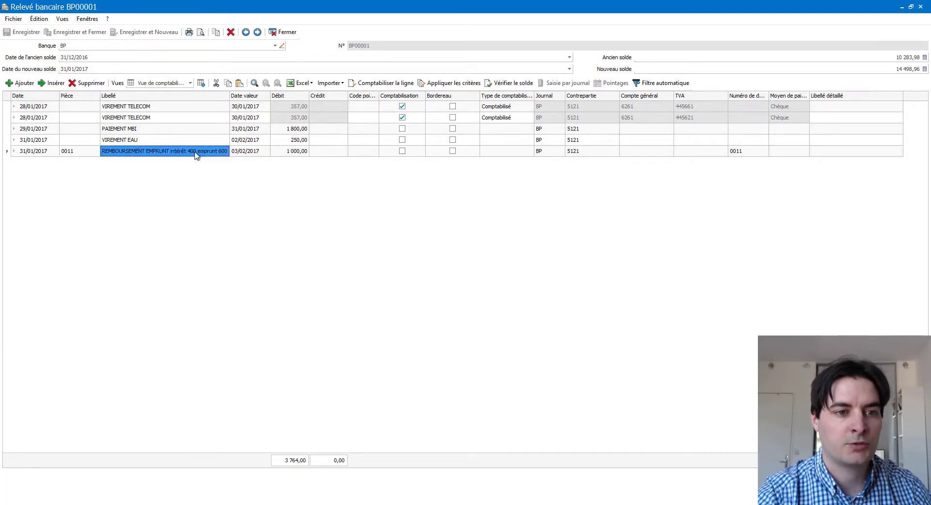
left_click(211, 153)
key("ctrl+c")
right_click(211, 154)
left_click(233, 169)
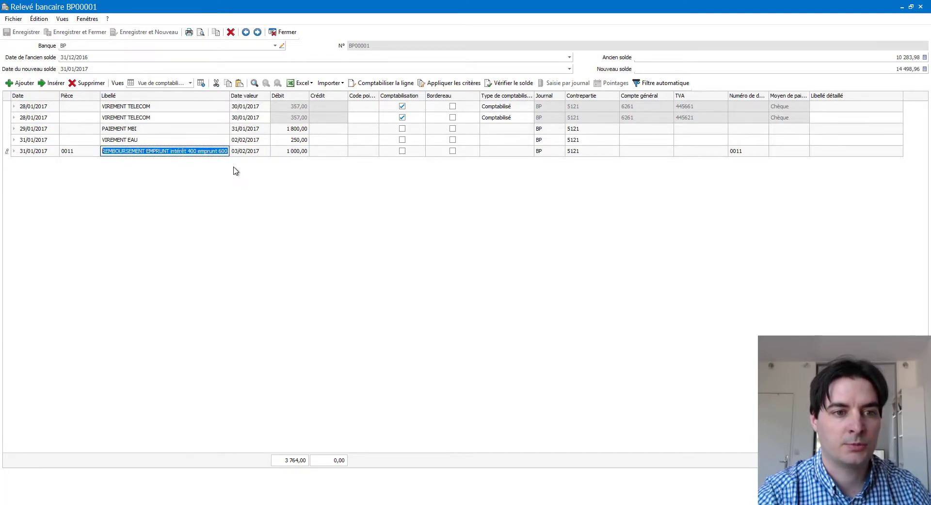
left_click(161, 142)
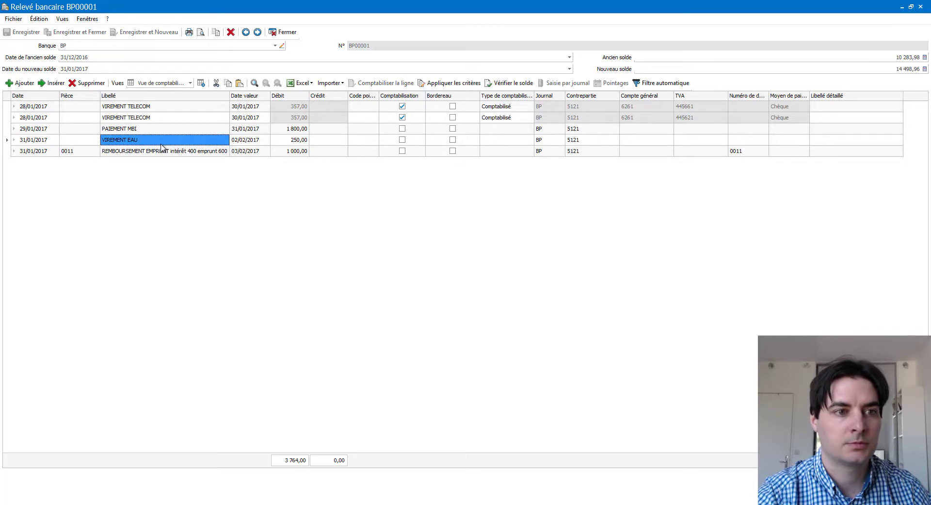
Close the statement and start a new posting criterion with the copied loan repayment label as its main criterion
left_click(284, 32)
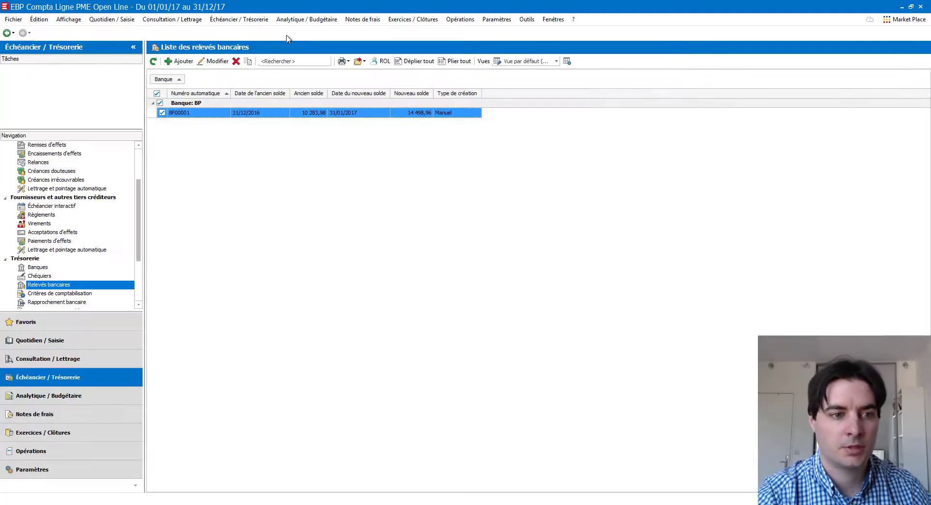
left_click(73, 293)
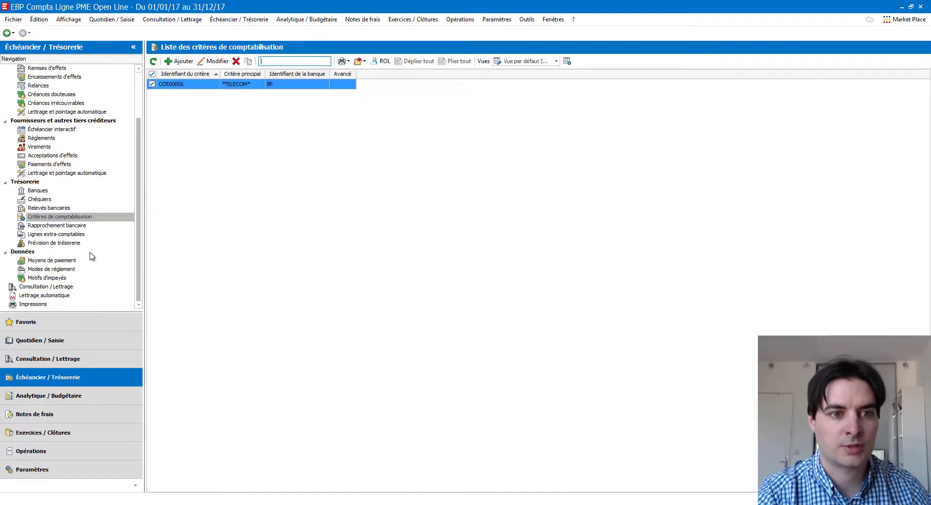
left_click(179, 61)
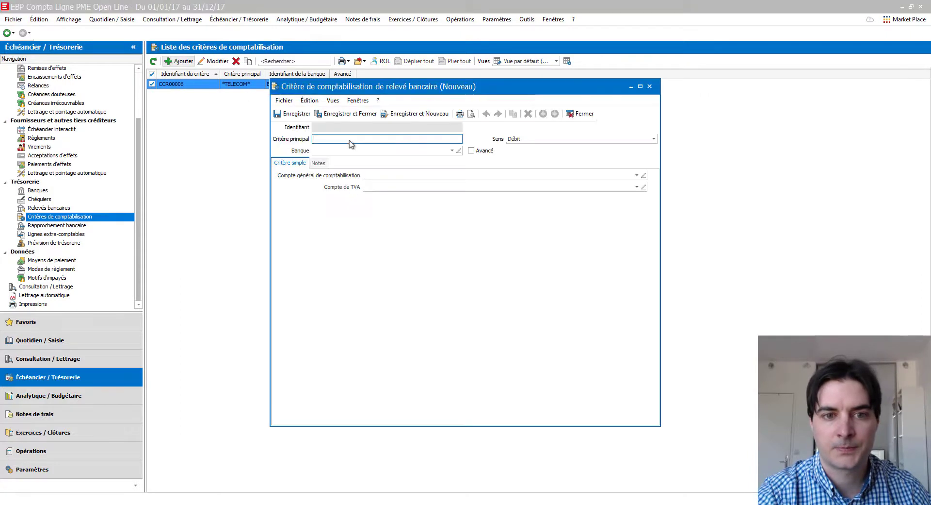
key("ctrl+v")
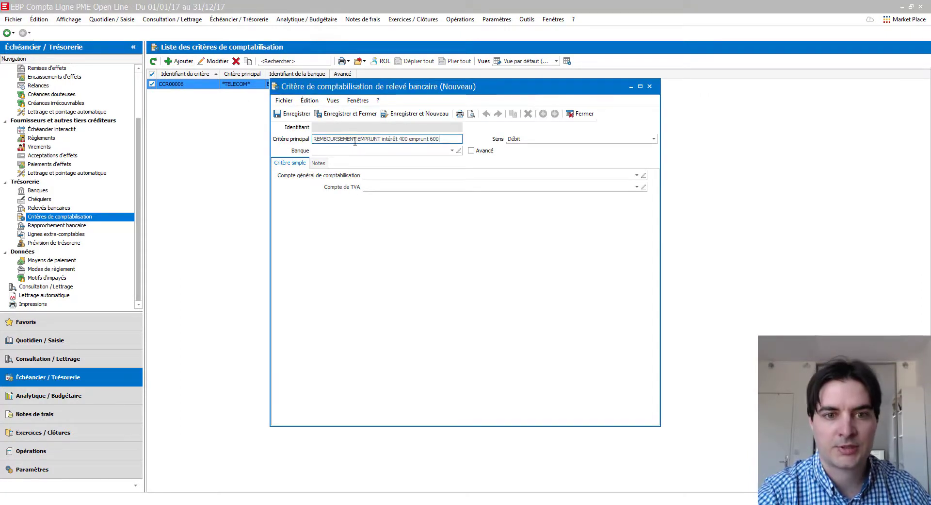
Copy "intérêt 400 emprunt 600" from the main criterion and replace it with an asterisk to get REMBOURSEMENT EMPRUNT*
left_click_drag(381, 138, 449, 141)
key("ctrl+a")
left_click(422, 137)
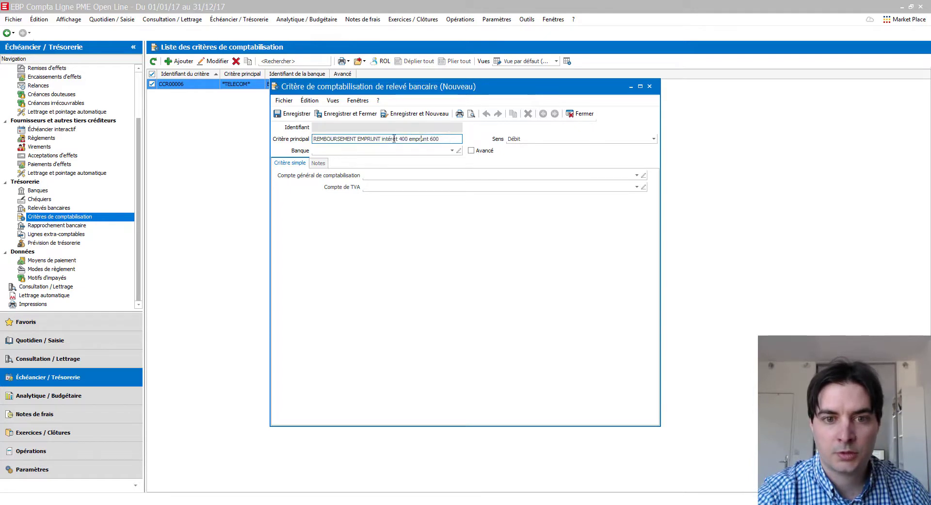
left_click_drag(382, 139, 442, 141)
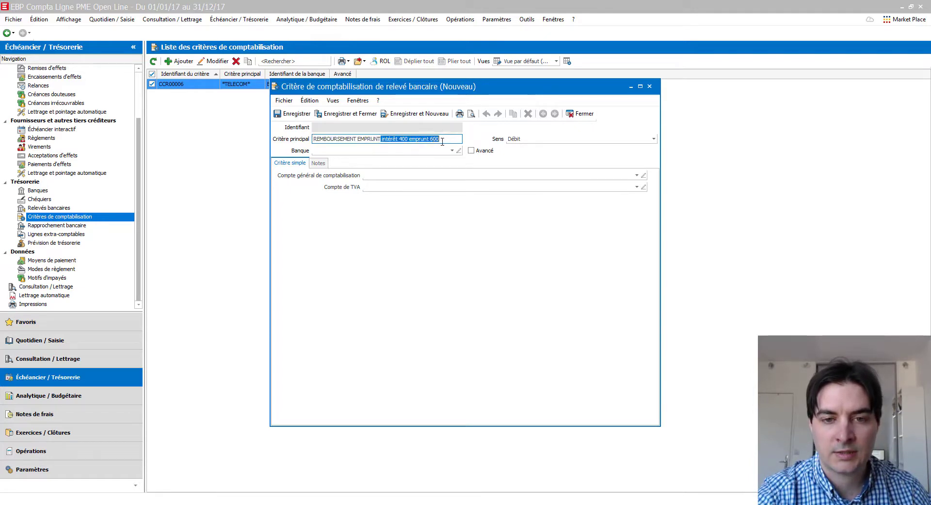
left_click(381, 138)
left_click_drag(382, 138, 443, 139)
key("ctrl+c")
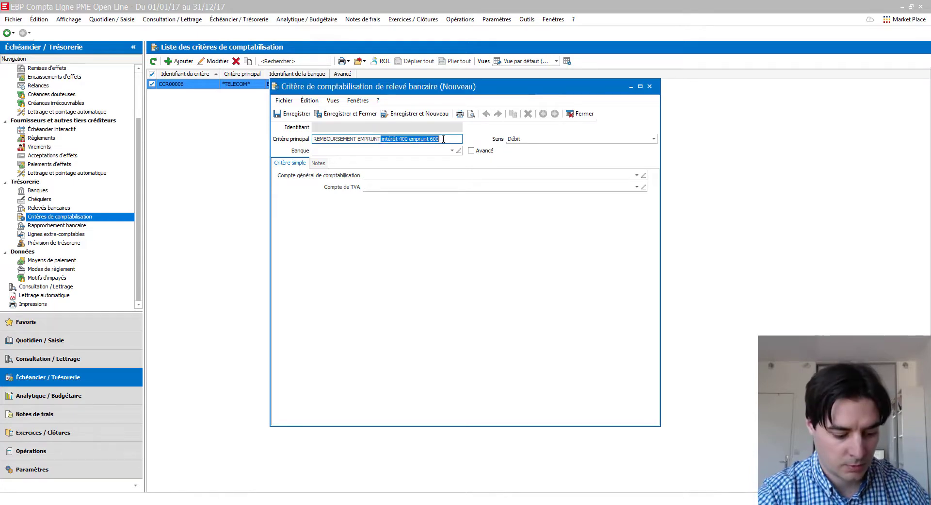
key("BackSpace")
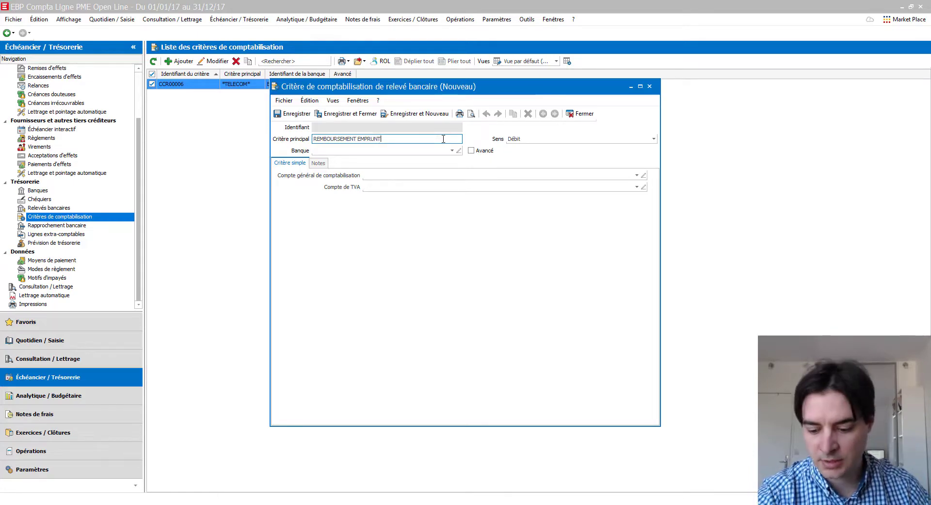
type("*")
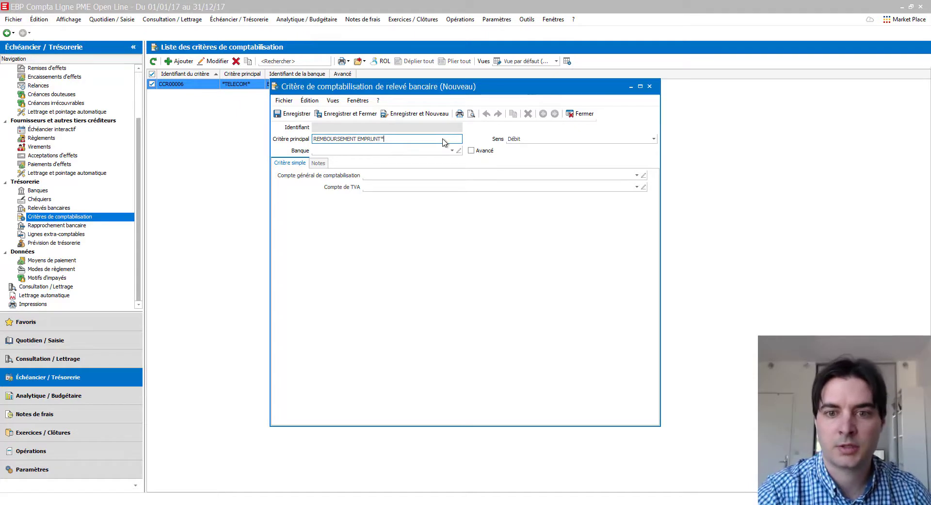
Assign bank BP to the REMBOURSEMENT EMPRUNT* criterion and make it an advanced criterion
left_click(452, 151)
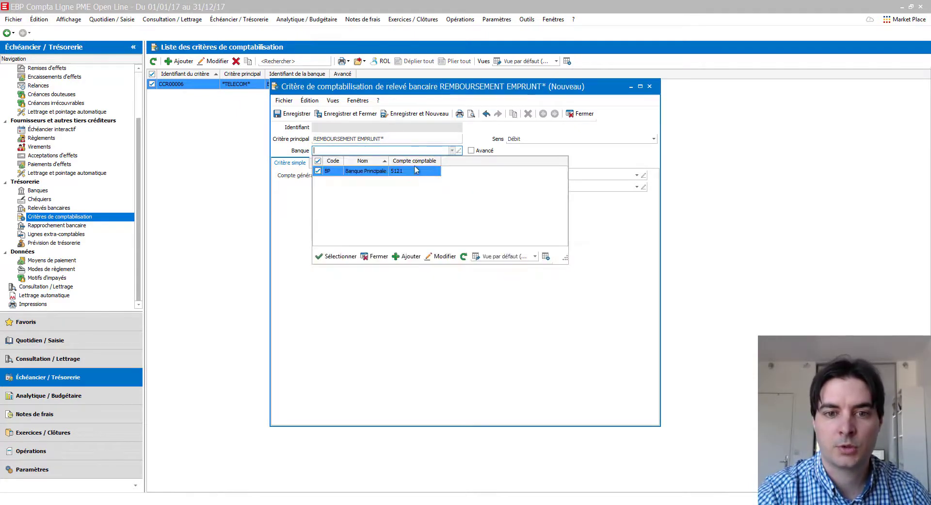
left_click(415, 171)
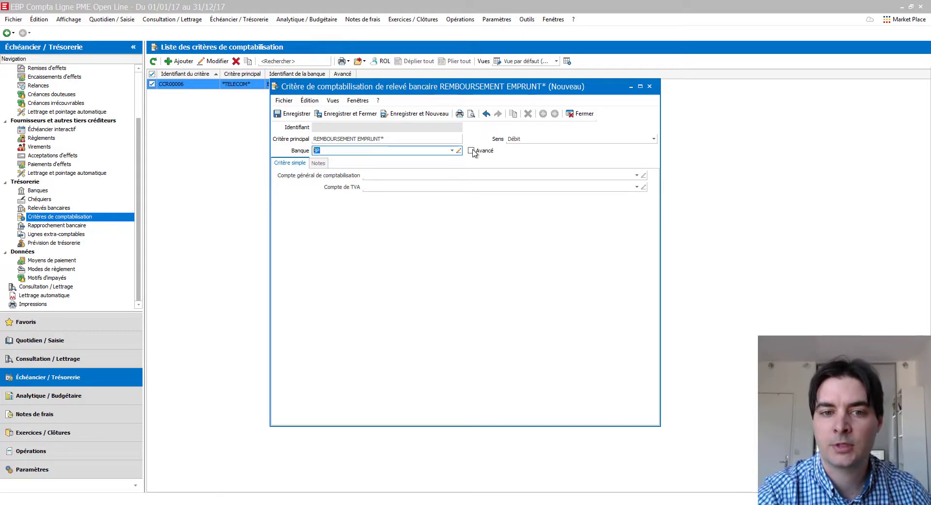
left_click(471, 151)
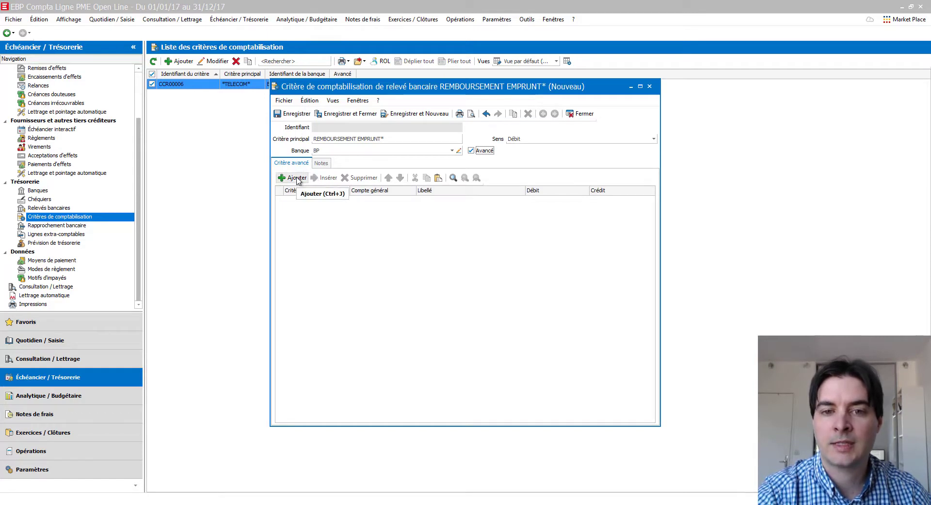
left_click(471, 151)
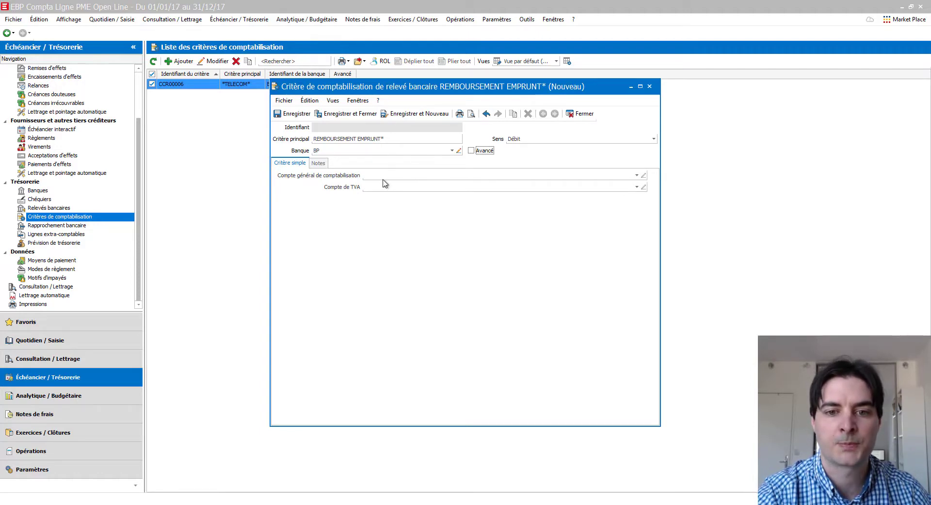
left_click(471, 150)
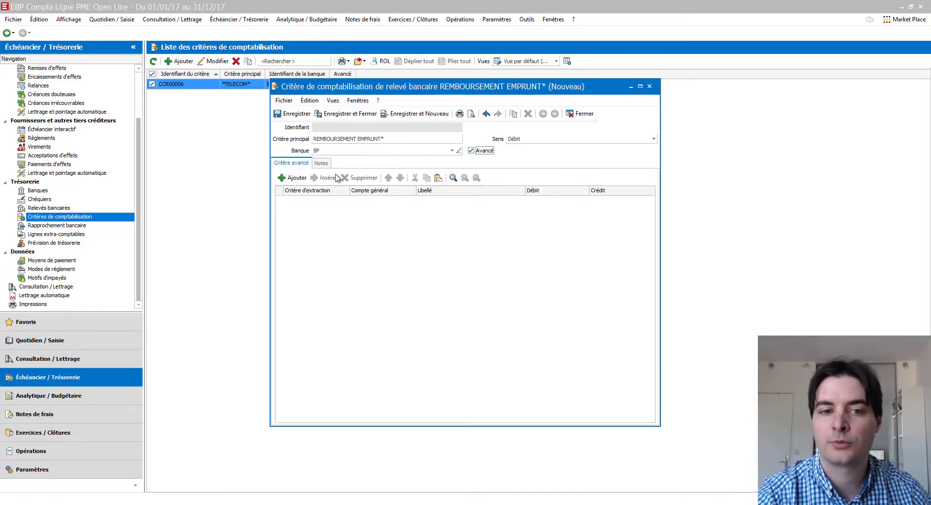
left_click(295, 178)
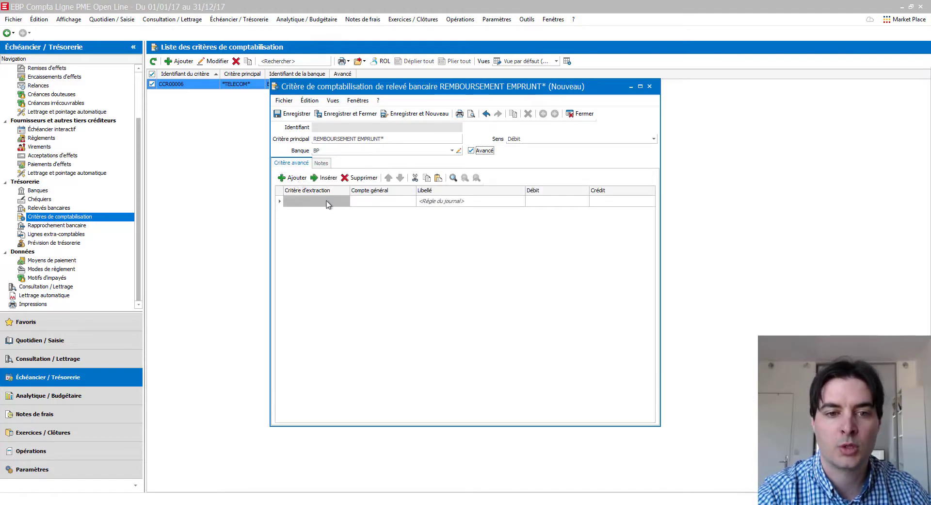
left_click(327, 200)
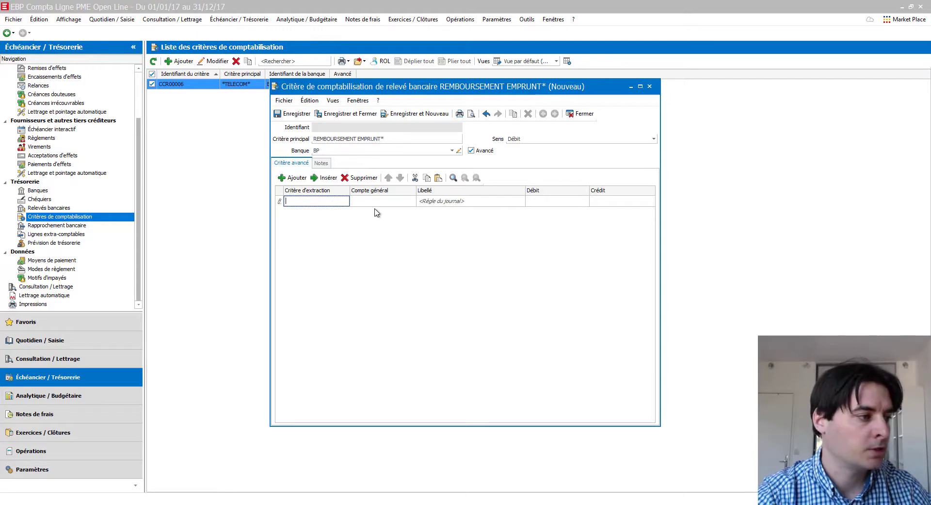
right_click(327, 200)
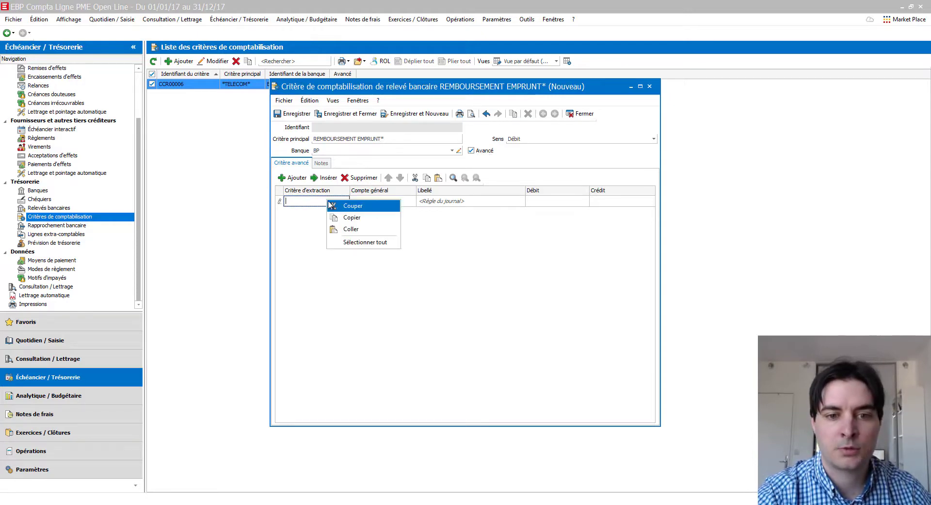
left_click(356, 231)
left_click_drag(315, 202, 284, 202)
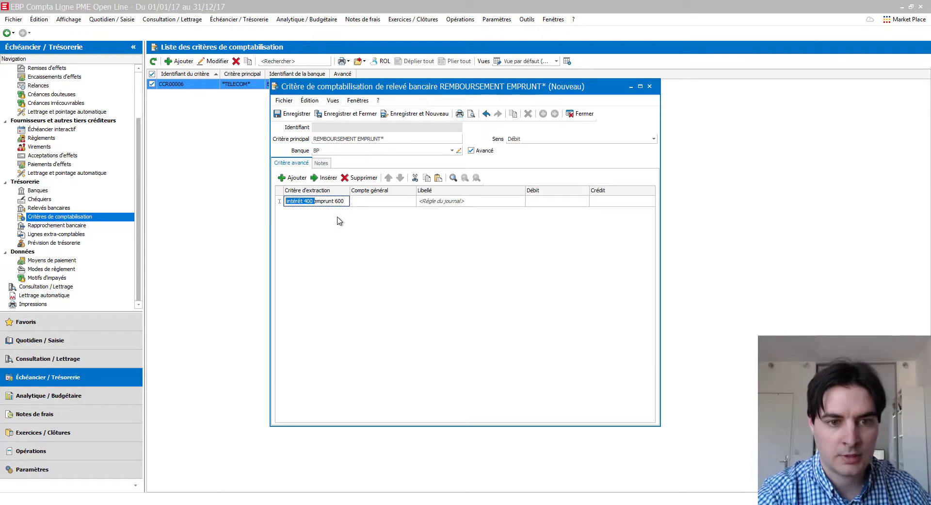
key("Escape")
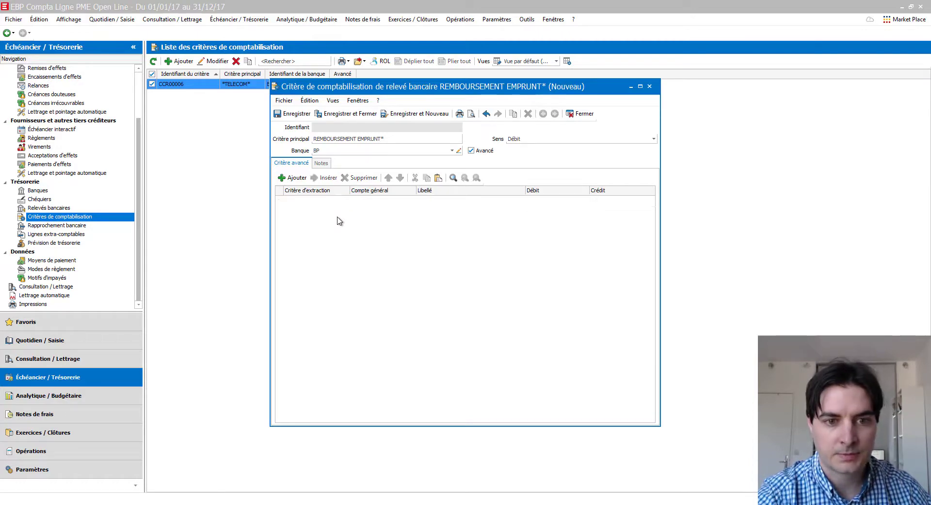
Add a line to the advanced criterion and paste "intérêt 400 emprunt 600" as its extraction criterion
left_click(293, 177)
left_click(321, 203)
right_click(316, 201)
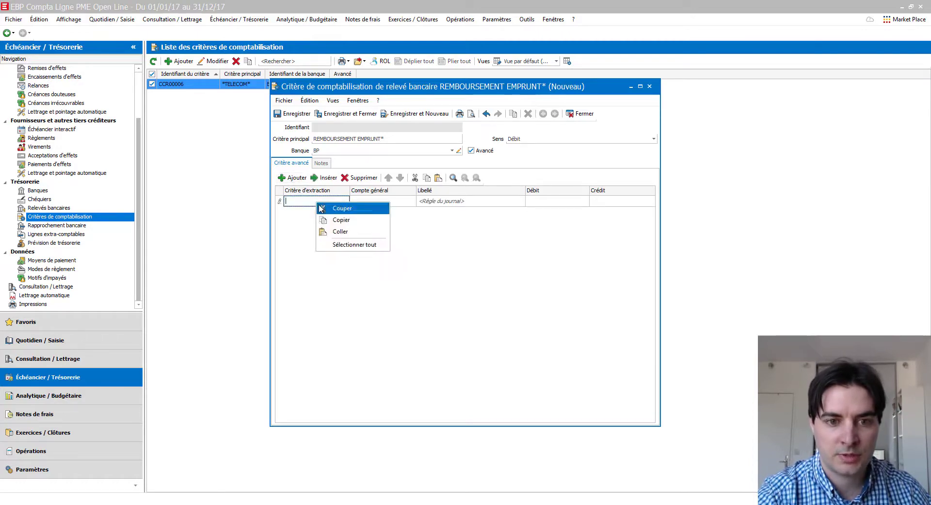
left_click(333, 231)
Cut "intérêt 400" from the start of the pasted extraction criterion
left_click(311, 200)
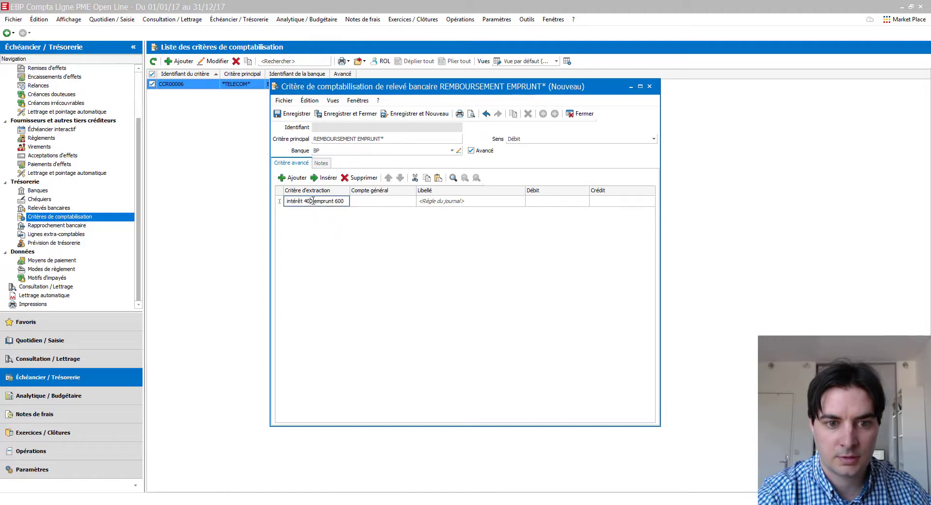
key("shift+Left")
key("shift+Left")
key("shift+Left")
key("shift+Left")
key("shift+Left")
key("shift+Left")
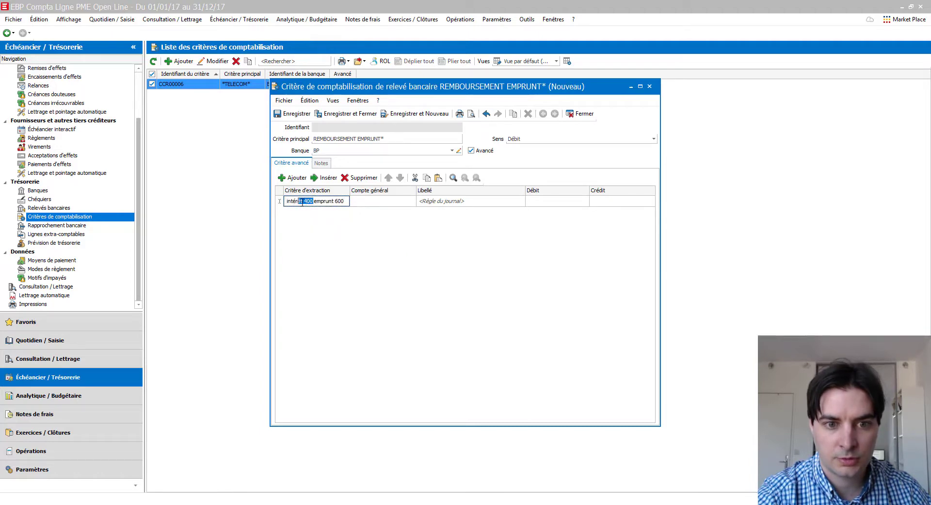
left_click_drag(315, 201, 287, 202)
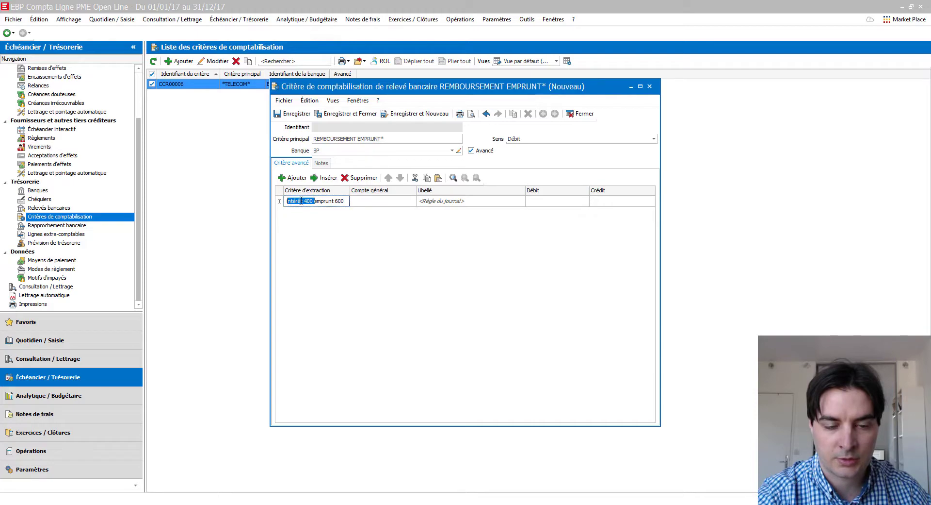
right_click(299, 200)
left_click(324, 206)
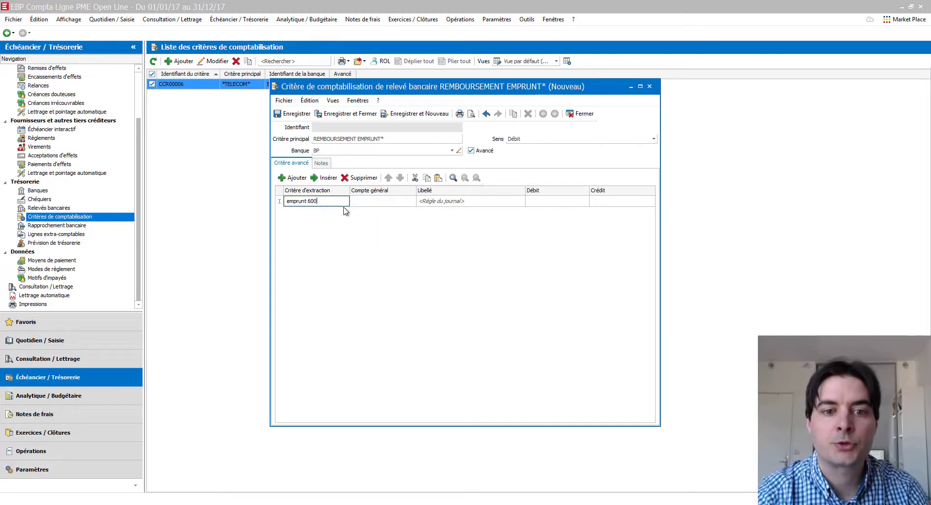
Remove the leading space and the amount 600 from the extraction criterion, leaving only "emprunt"
double_click(298, 201)
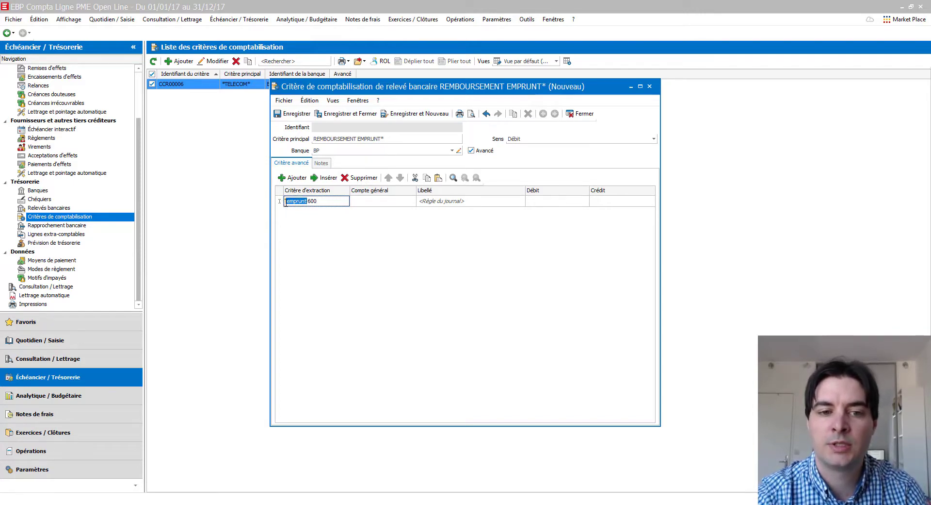
left_click(286, 202)
key("BackSpace")
left_click(320, 202)
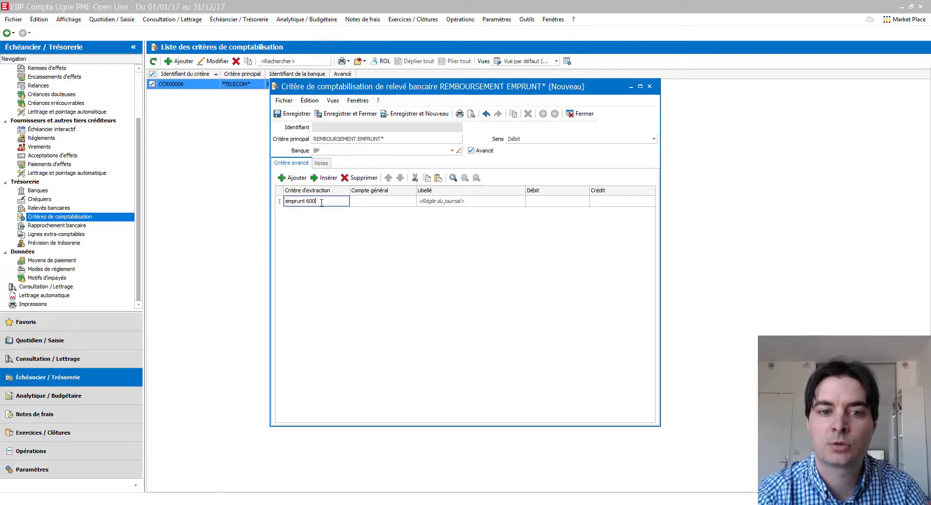
double_click(308, 201)
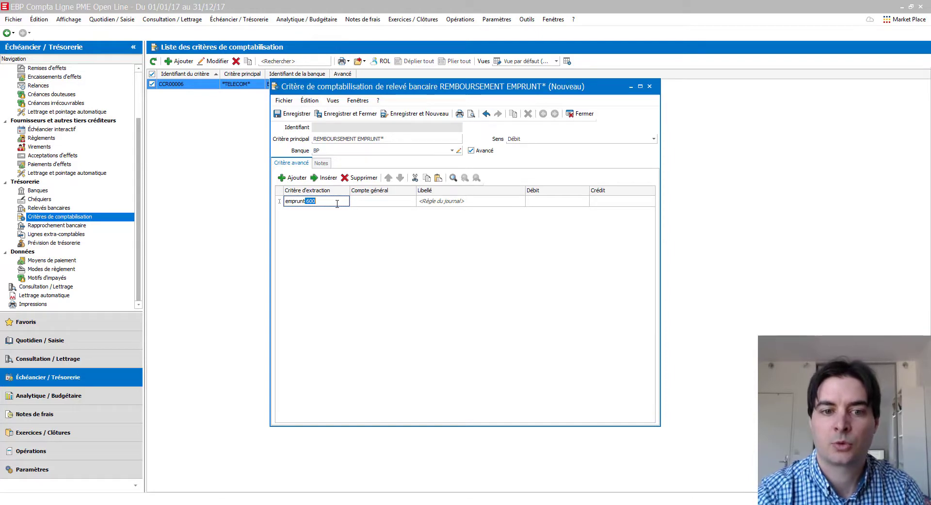
key("BackSpace")
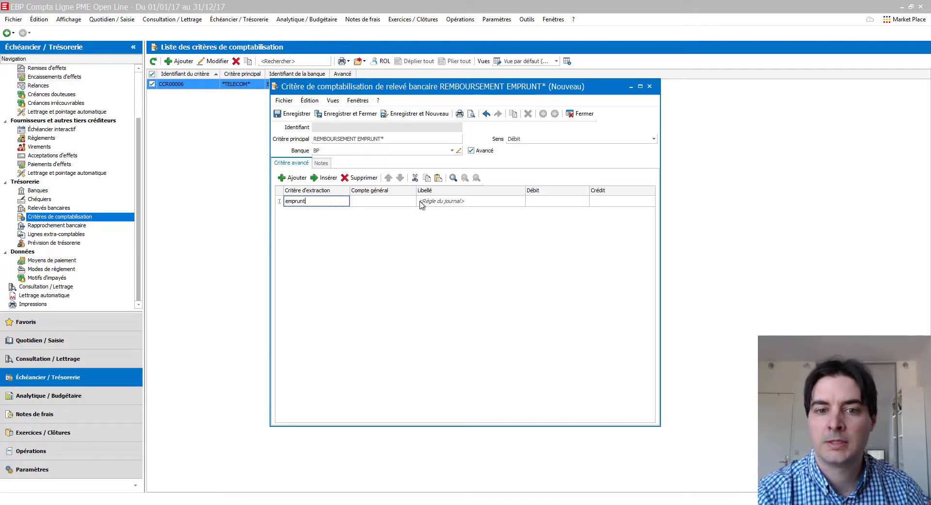
Set the debit of the emprunt line to Montant extrait
left_click(453, 201)
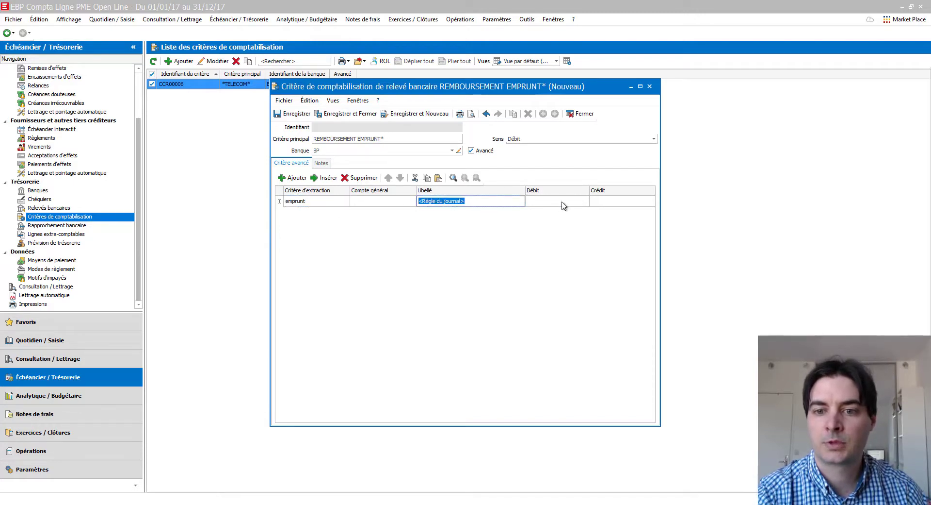
left_click(565, 205)
left_click(586, 201)
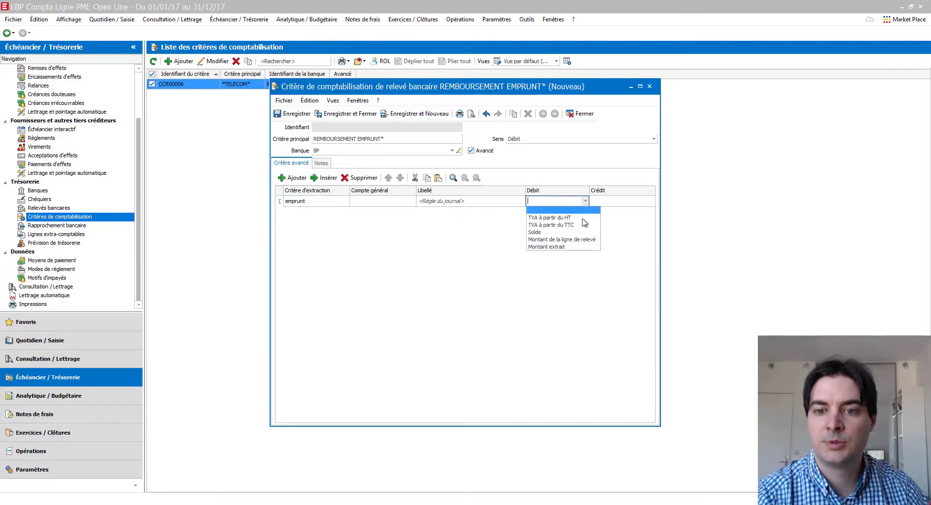
left_click(579, 249)
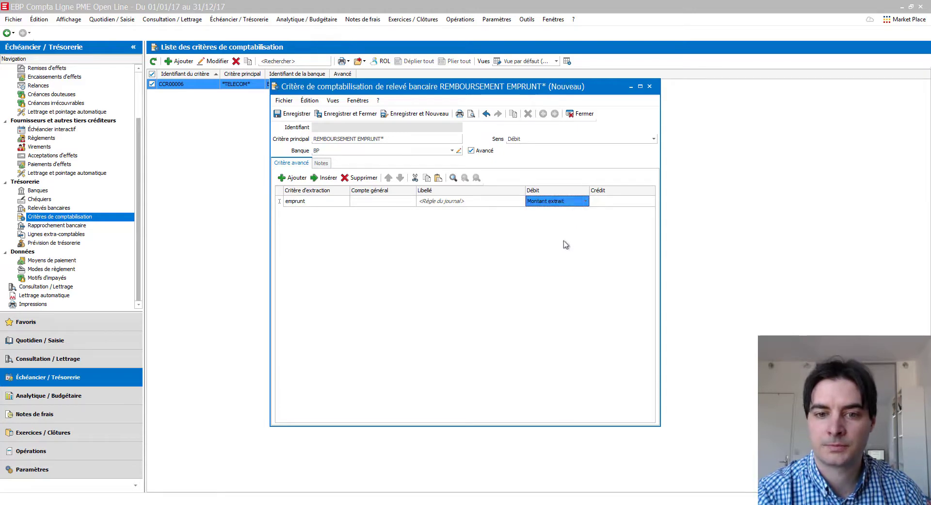
Replace the journal rule label of the emprunt line with "Remboursement d'emprunt"
left_click(485, 204)
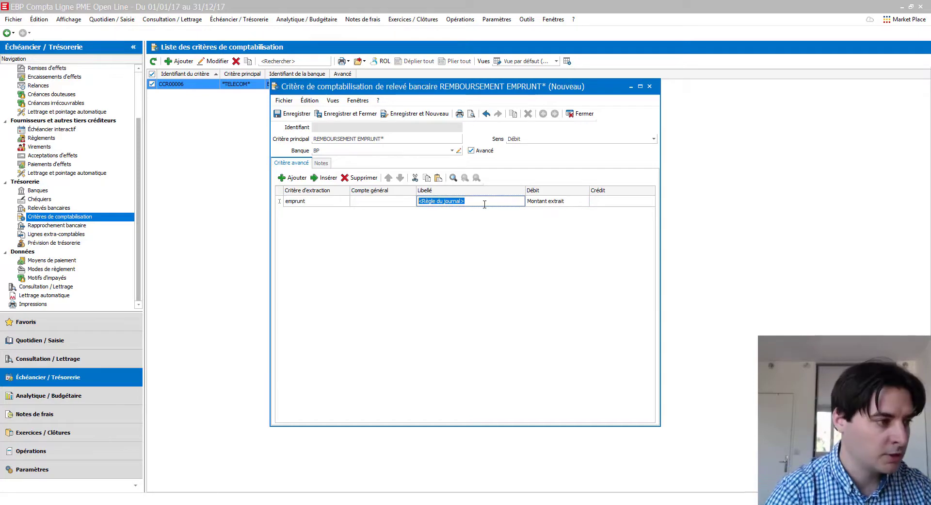
type("Re")
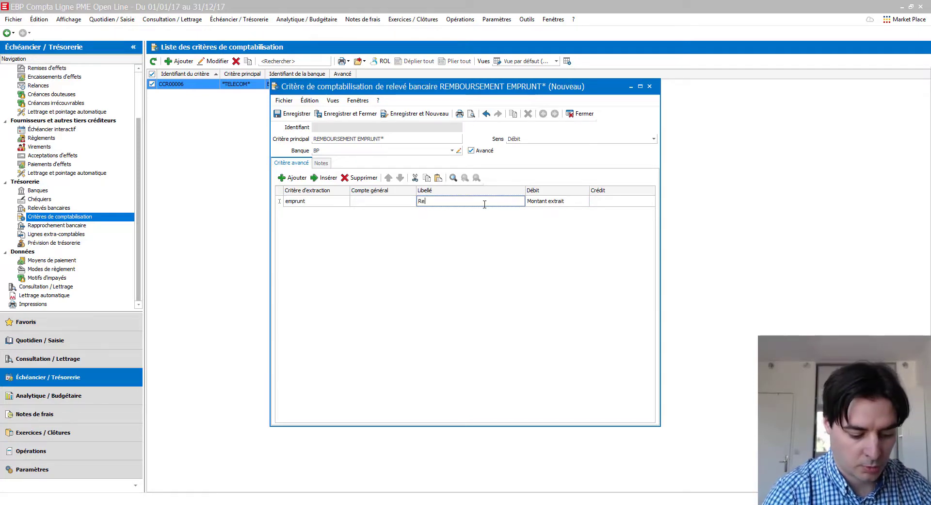
type("mbou")
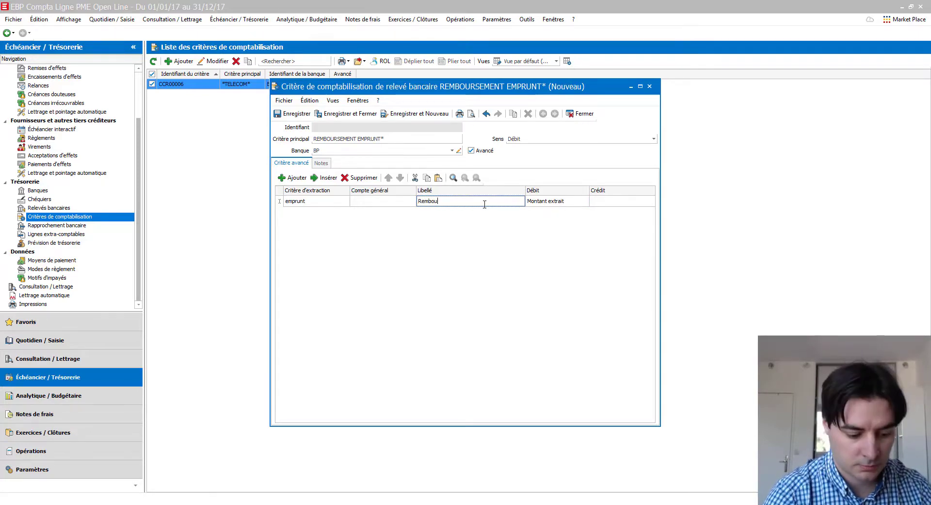
type("rsement")
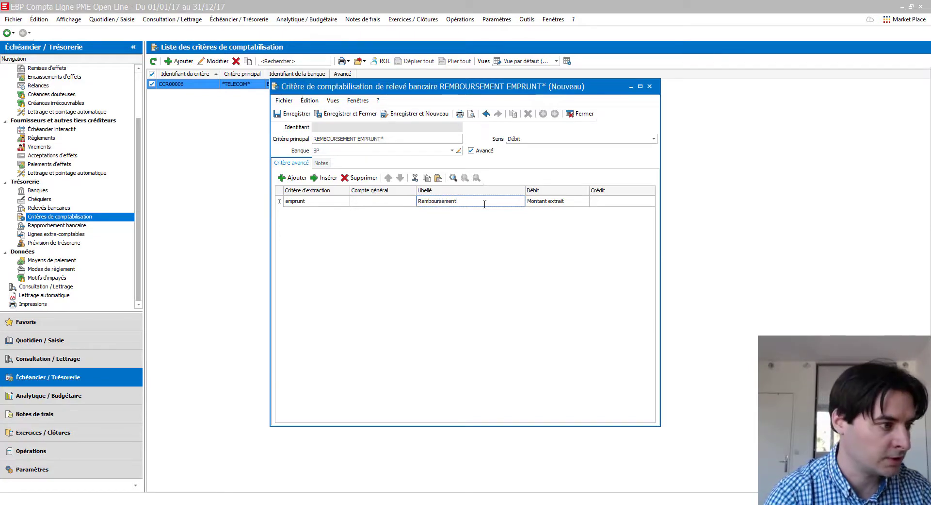
type(" d'emprunt")
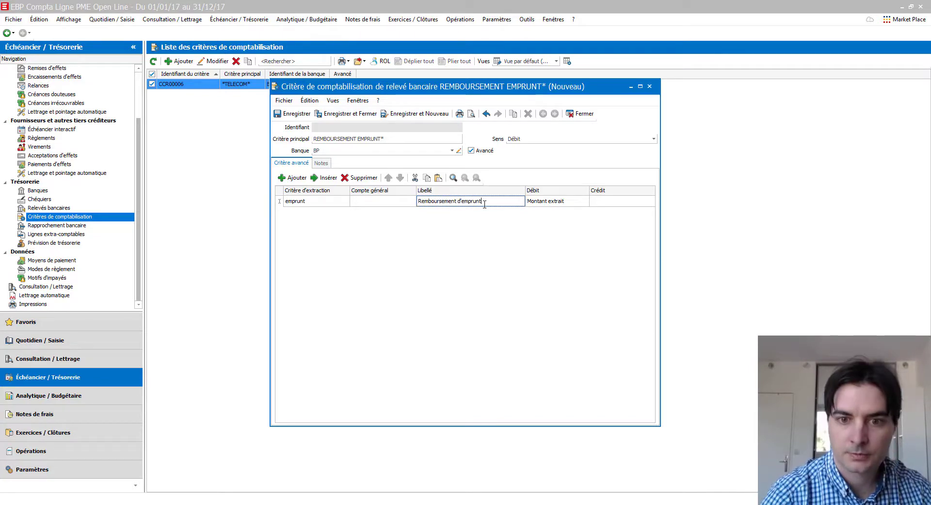
Assign general account 164 to the emprunt line
left_click(363, 202)
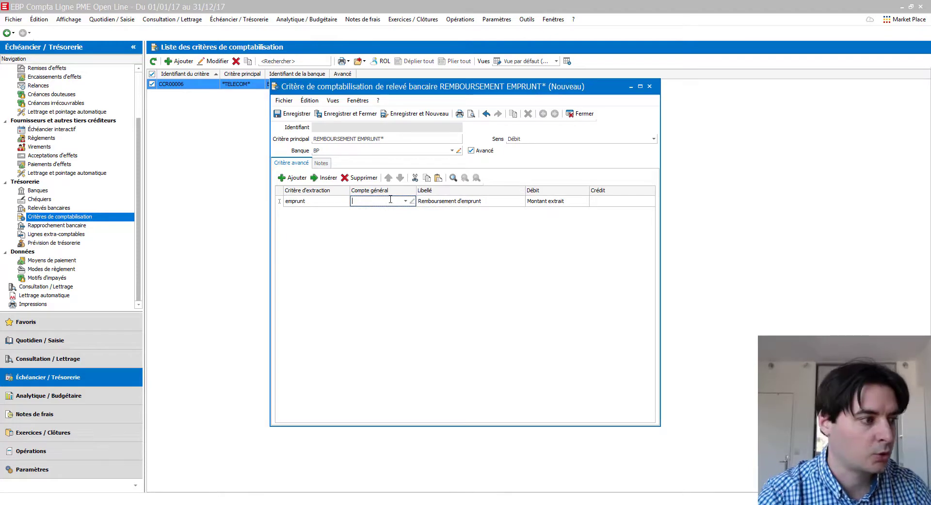
type("164")
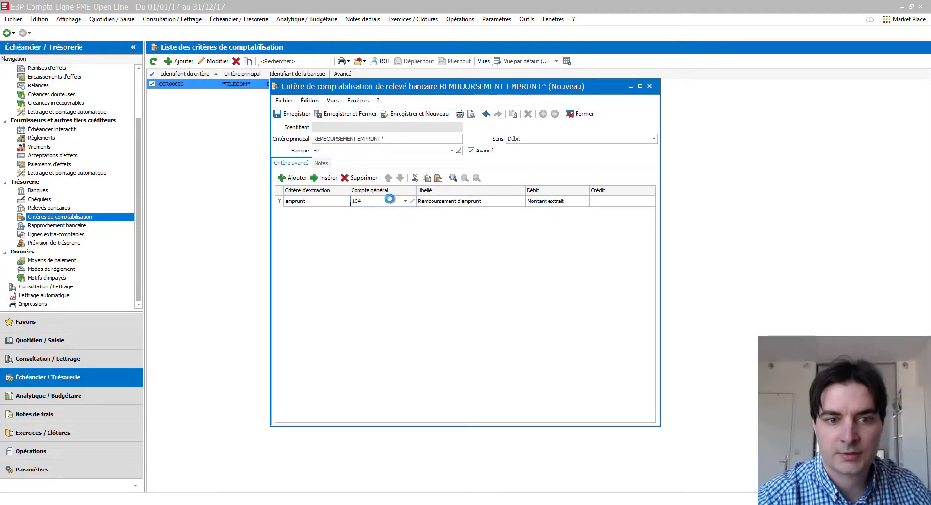
double_click(381, 233)
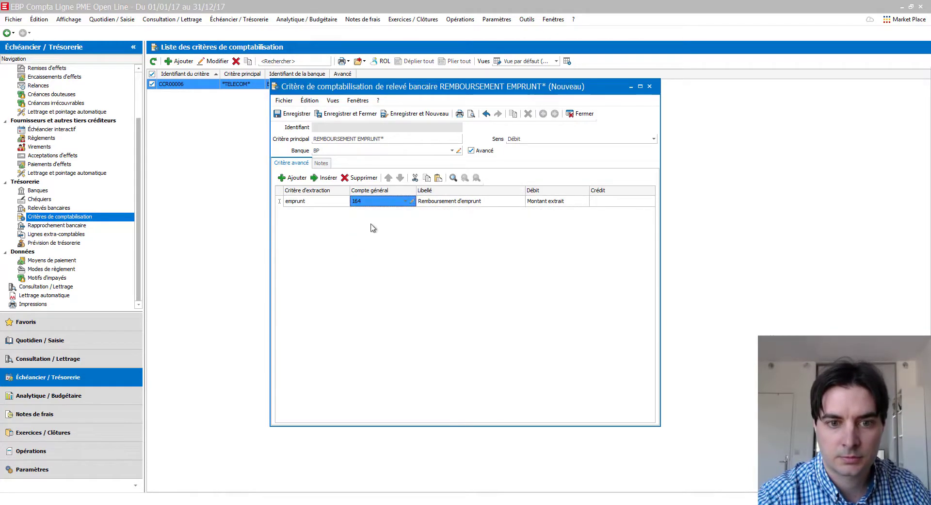
Insert the amount variable %M% in front of "emprunt" in the extraction criterion
left_click(322, 203)
left_click(317, 203)
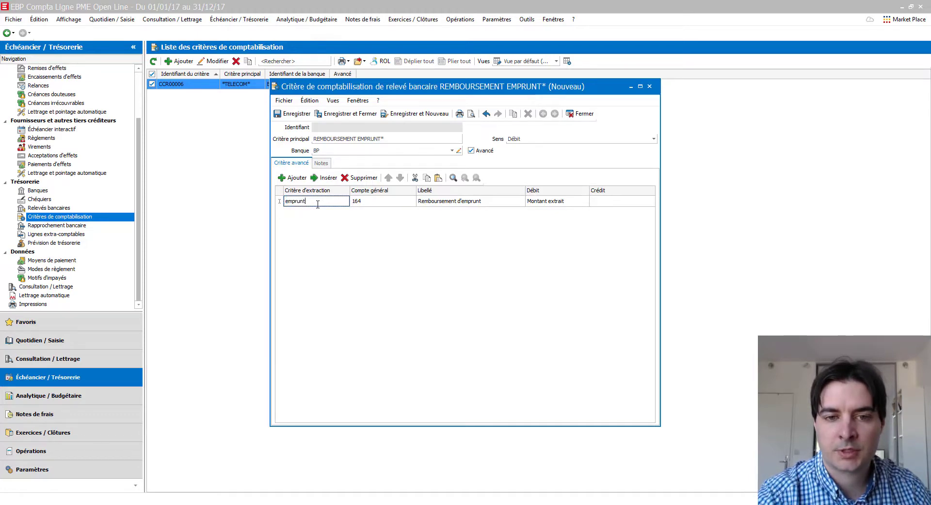
left_click(287, 201)
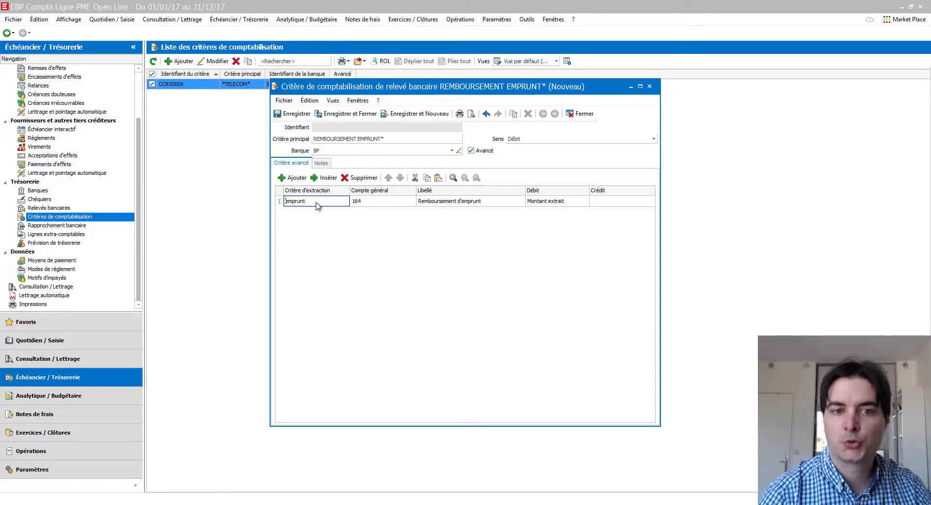
left_click(319, 202)
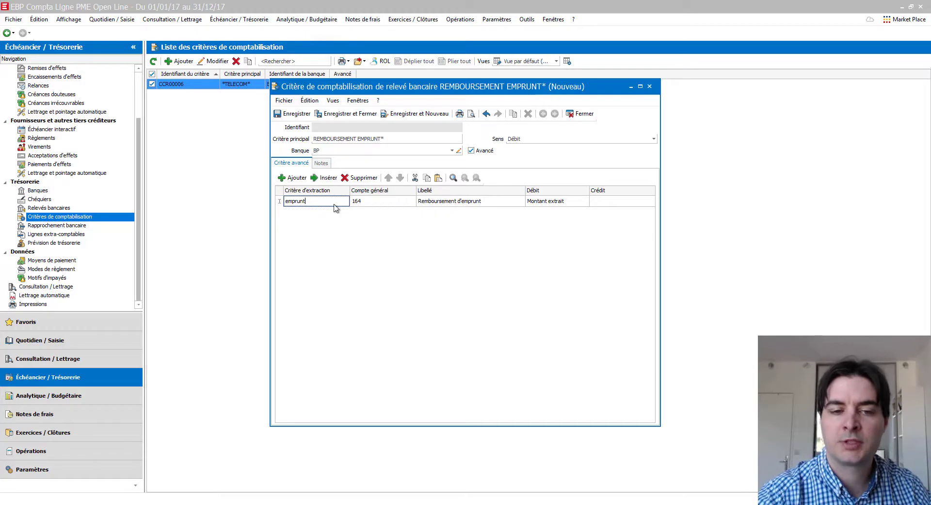
left_click(286, 201)
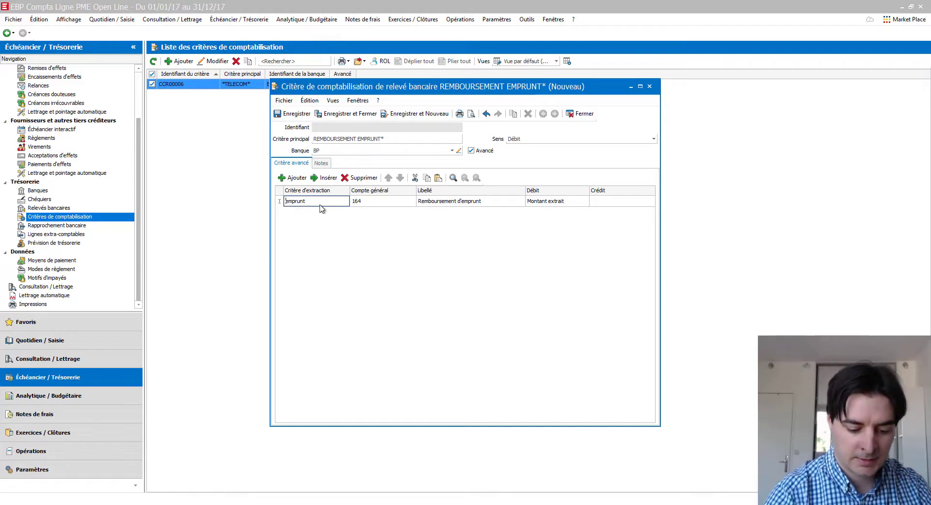
type("%")
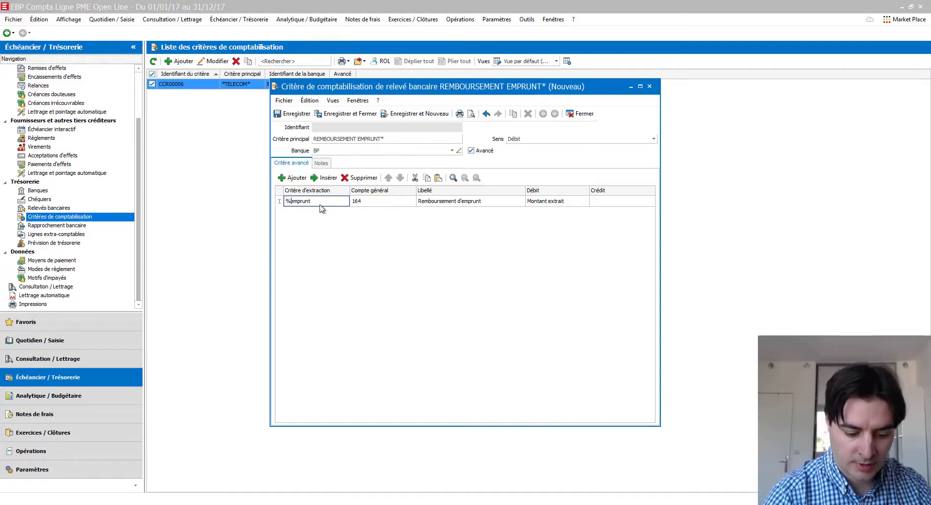
type("M%")
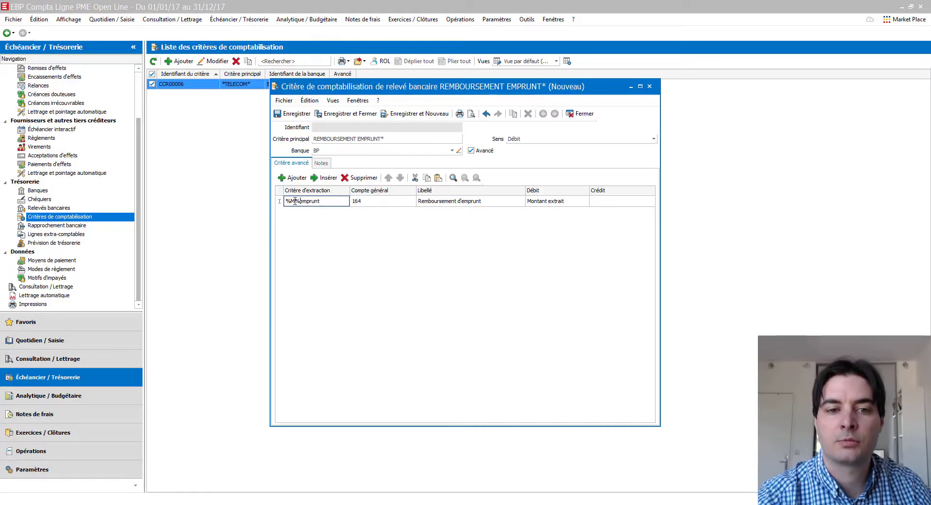
left_click_drag(286, 201, 301, 201)
key("ctrl+x")
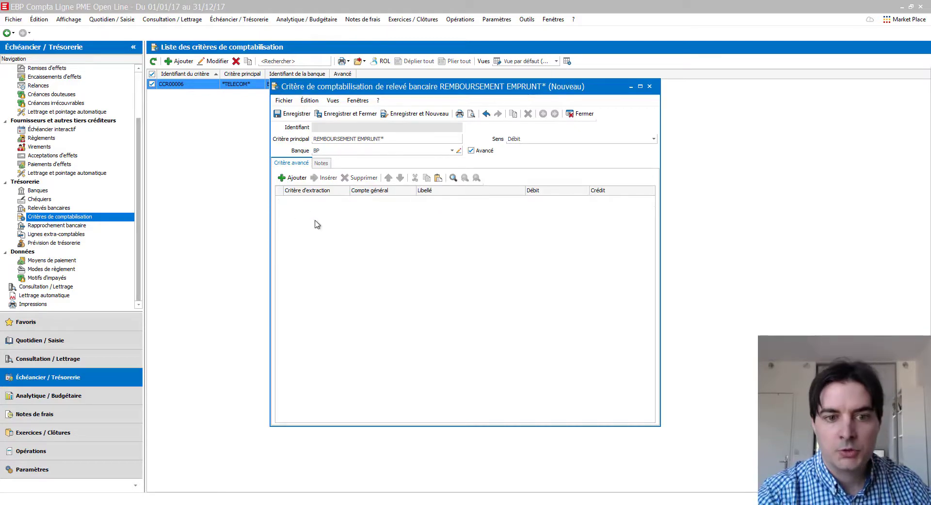
key("ctrl+z")
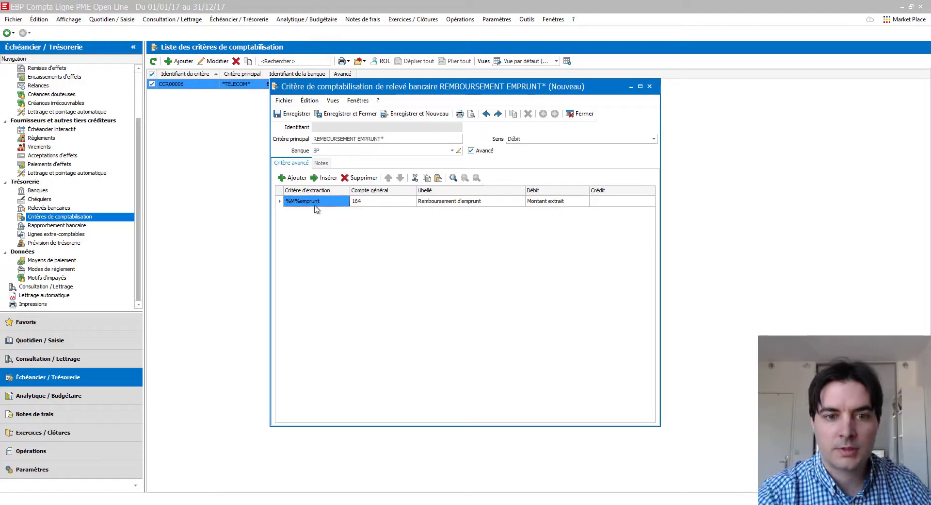
Move %M% behind the word in the extraction criterion so that it reads "emprunt%M%"
left_click(315, 201)
left_click(301, 201)
left_click_drag(301, 201, 286, 201)
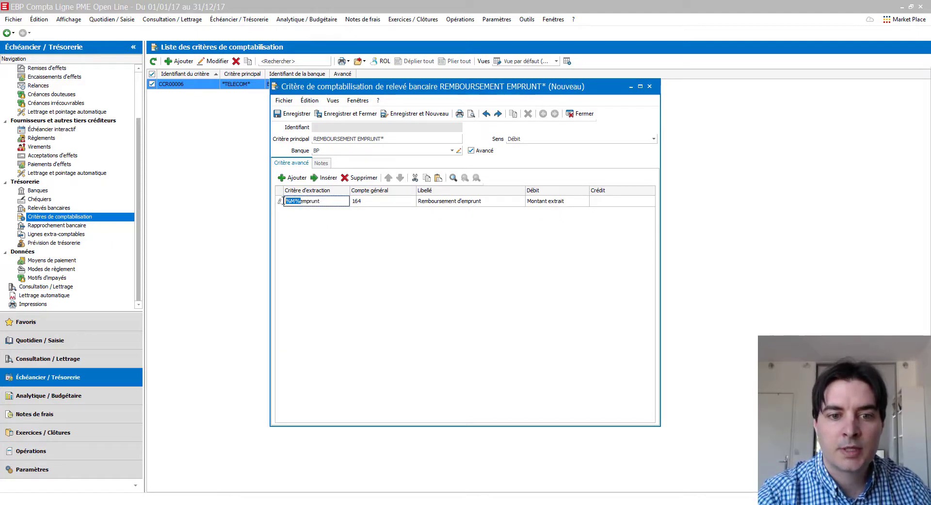
right_click(291, 201)
right_click(291, 200)
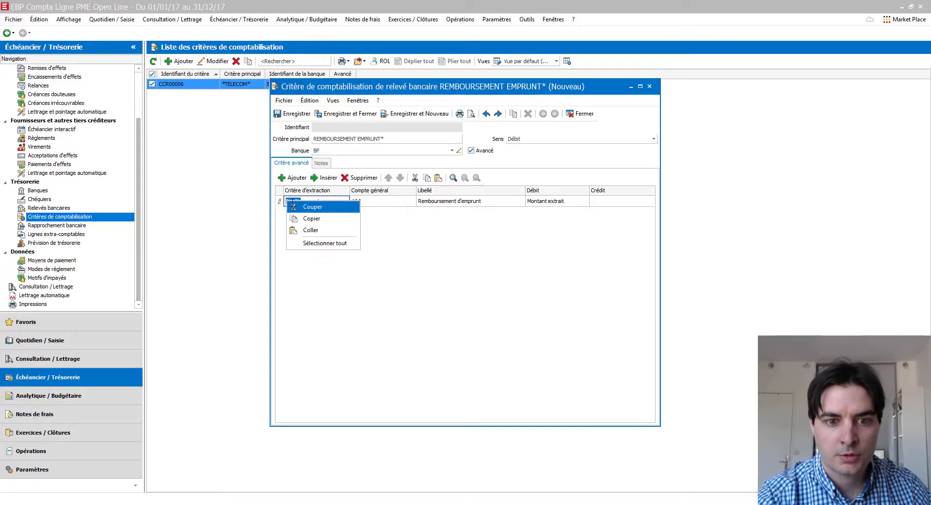
left_click(309, 209)
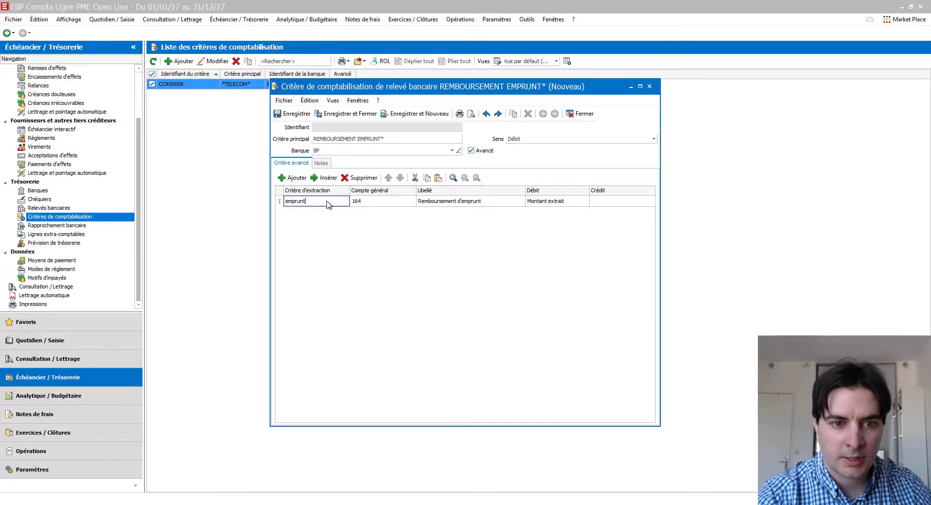
right_click(326, 200)
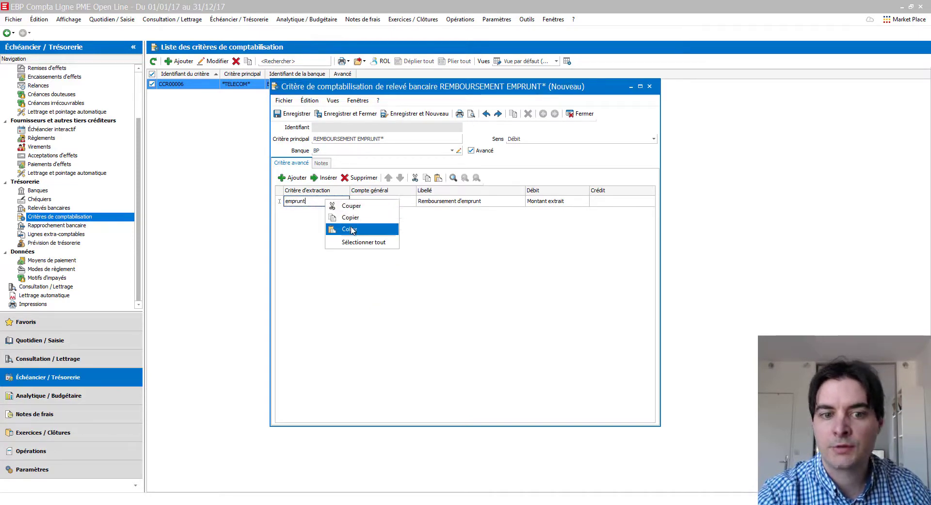
left_click(352, 229)
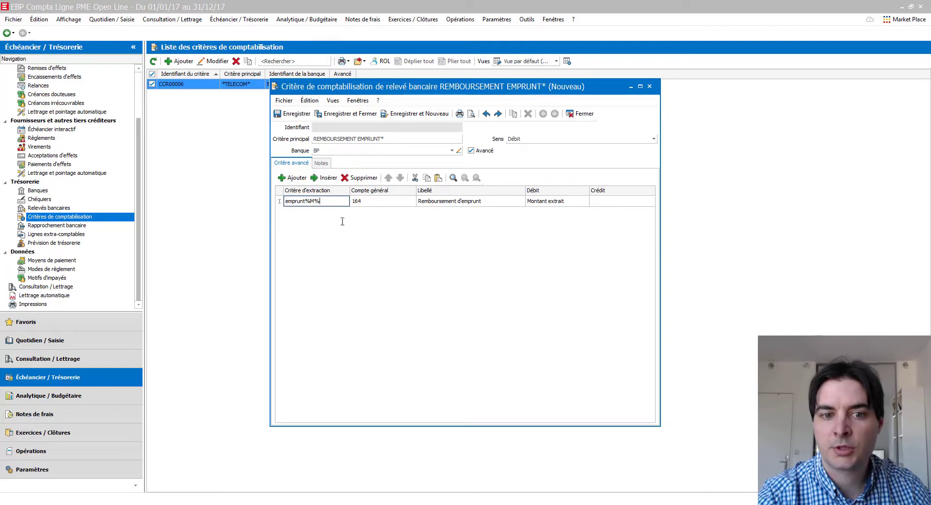
Add an extraction line with the criterion "intérêt" and assign it general account 661
left_click(298, 178)
left_click(322, 211)
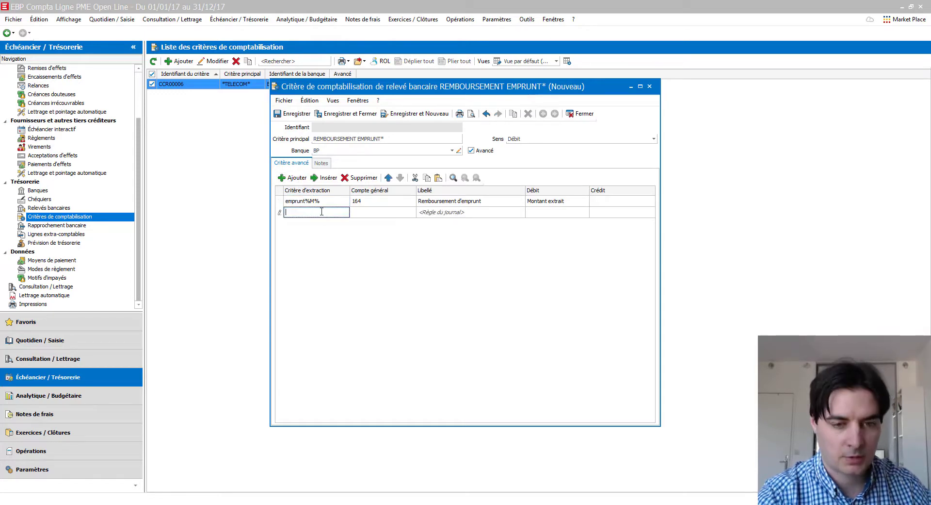
type("int")
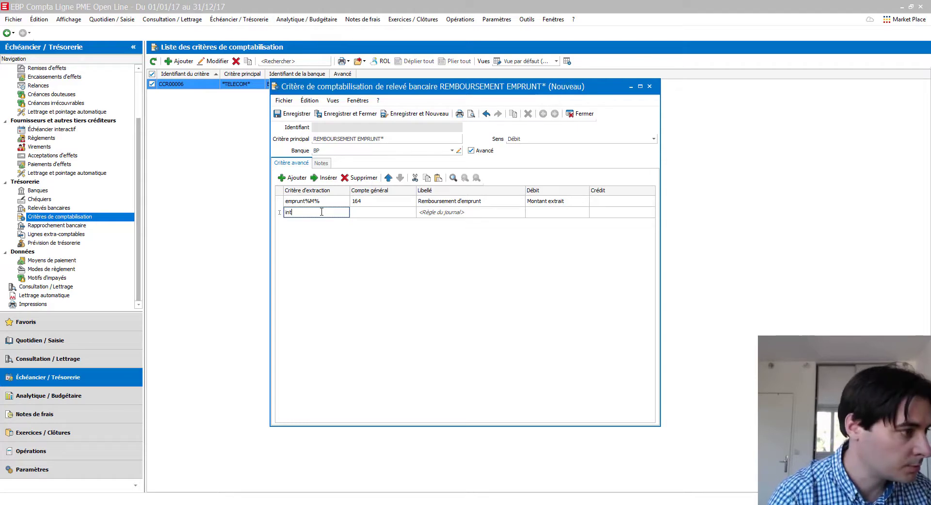
type("ér")
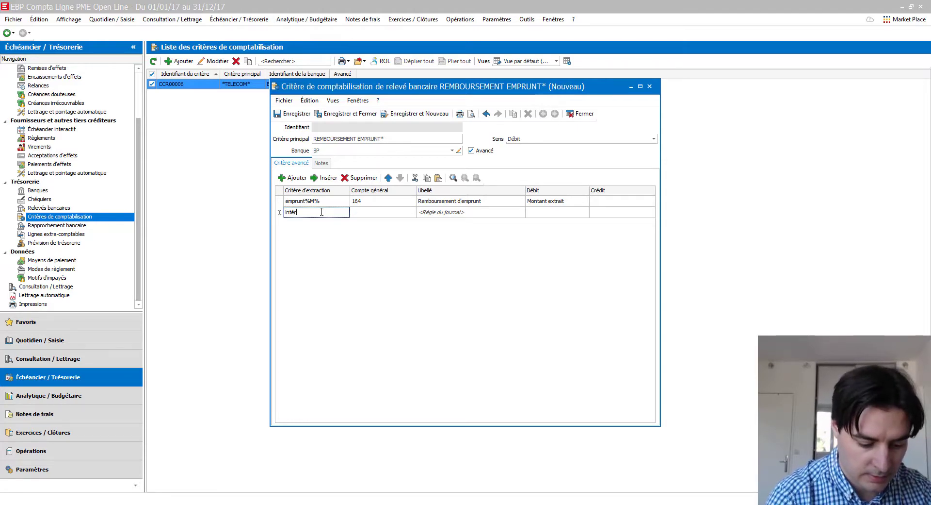
type("êt")
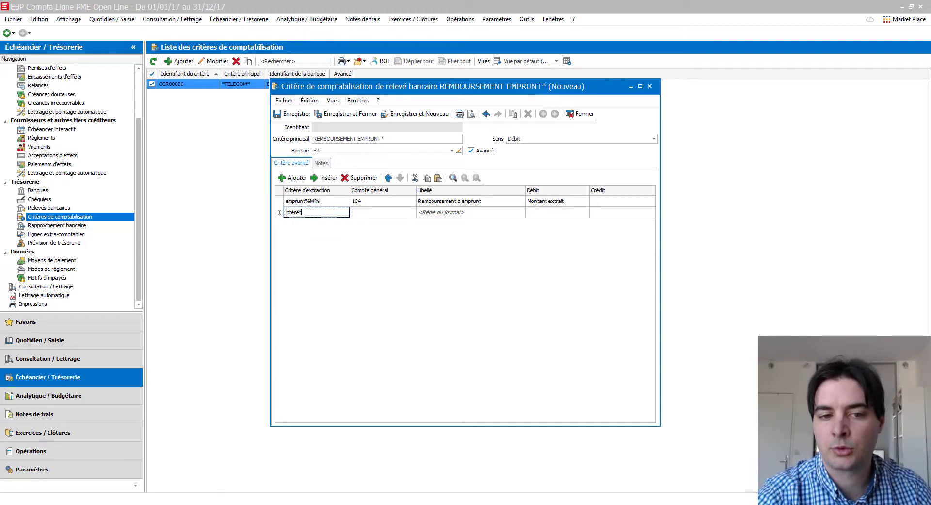
left_click(357, 213)
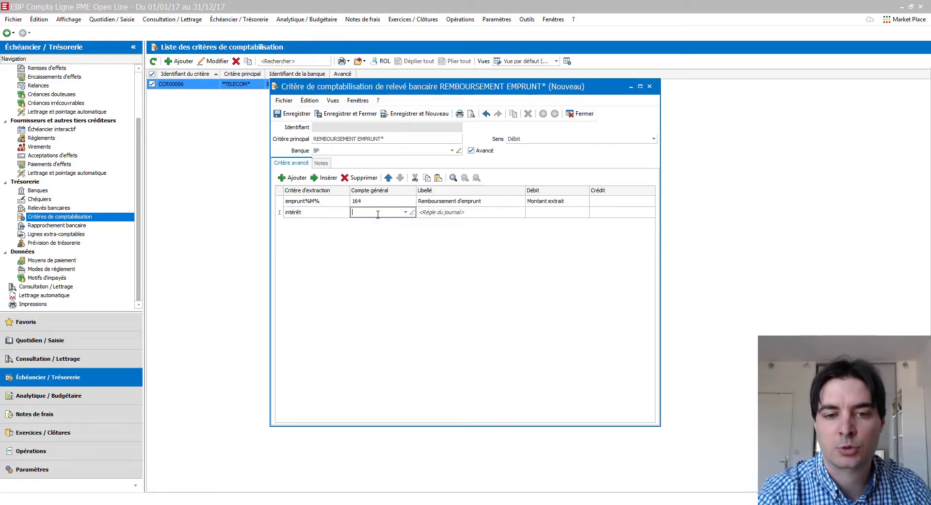
type("661")
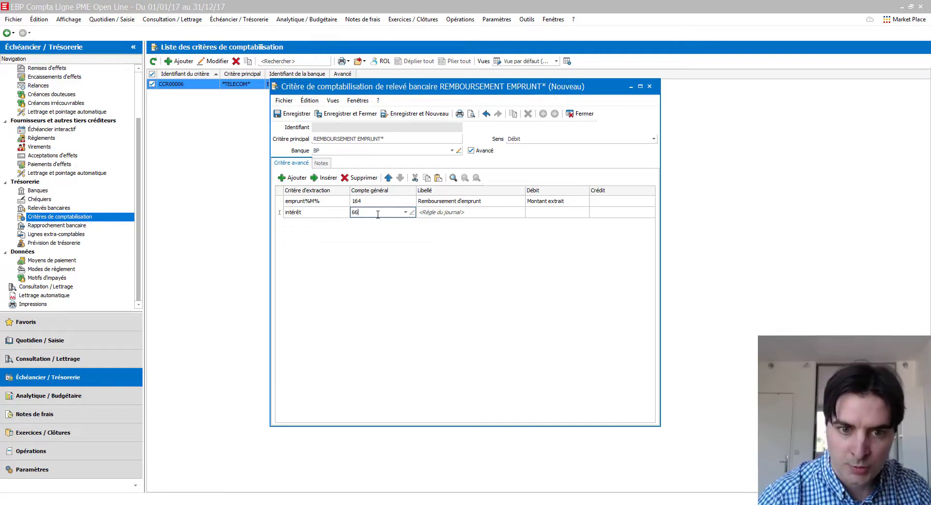
Try to copy the label of the emprunt line into the label of the intérêt line
left_click(478, 213)
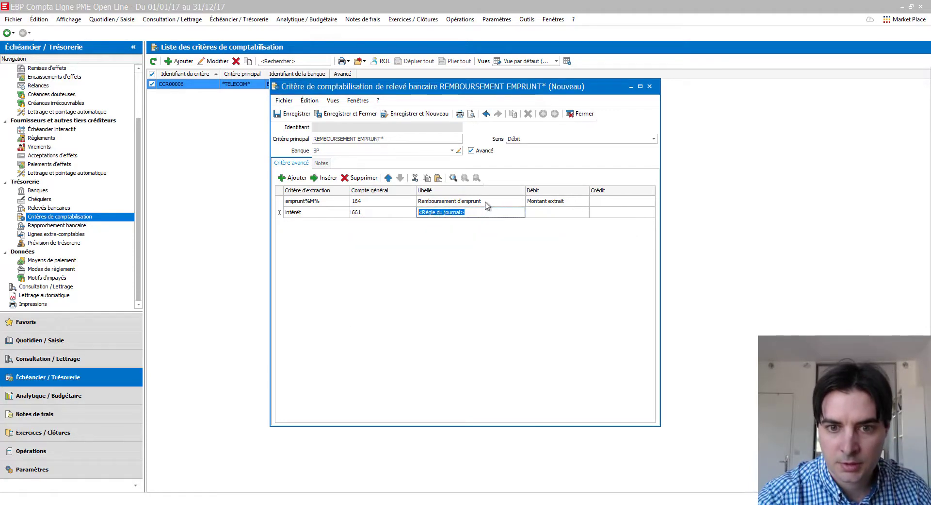
left_click(487, 201)
left_click(484, 216)
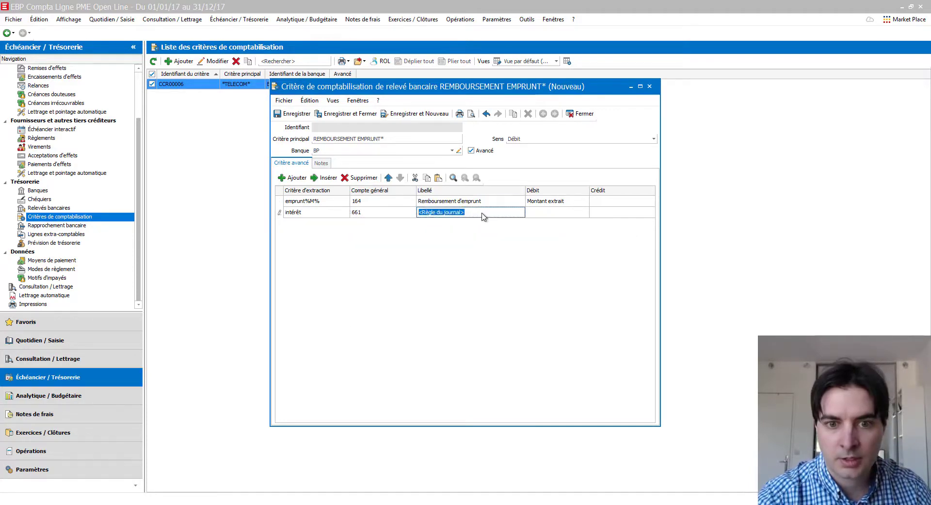
left_click(485, 214)
left_click_drag(440, 211, 416, 216)
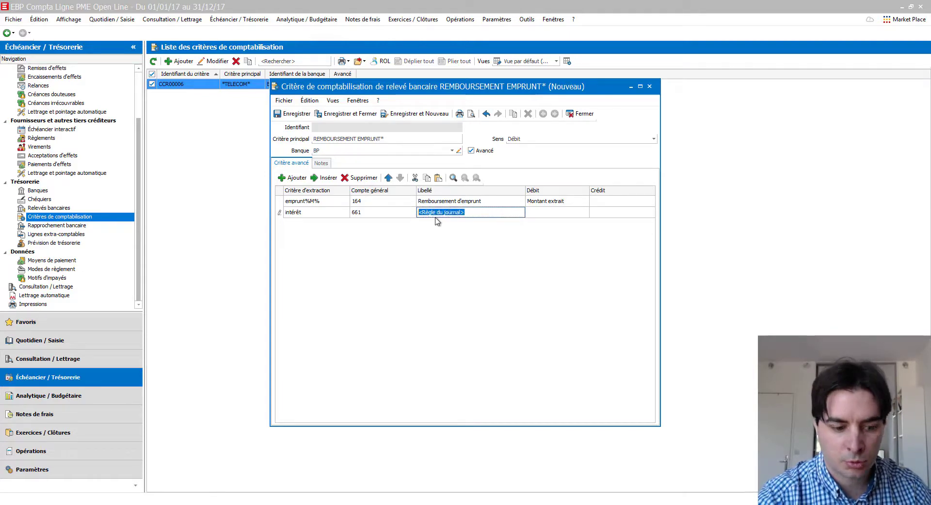
key("ctrl+v")
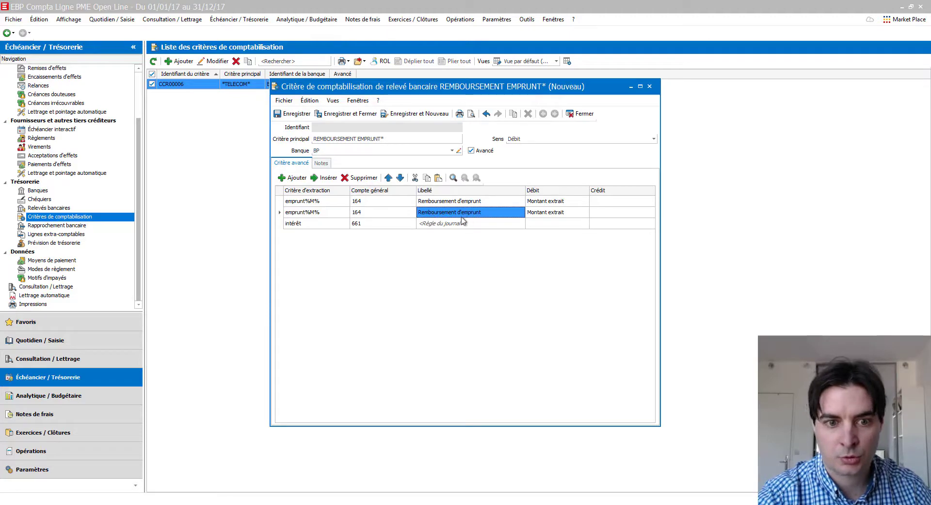
left_click(553, 214)
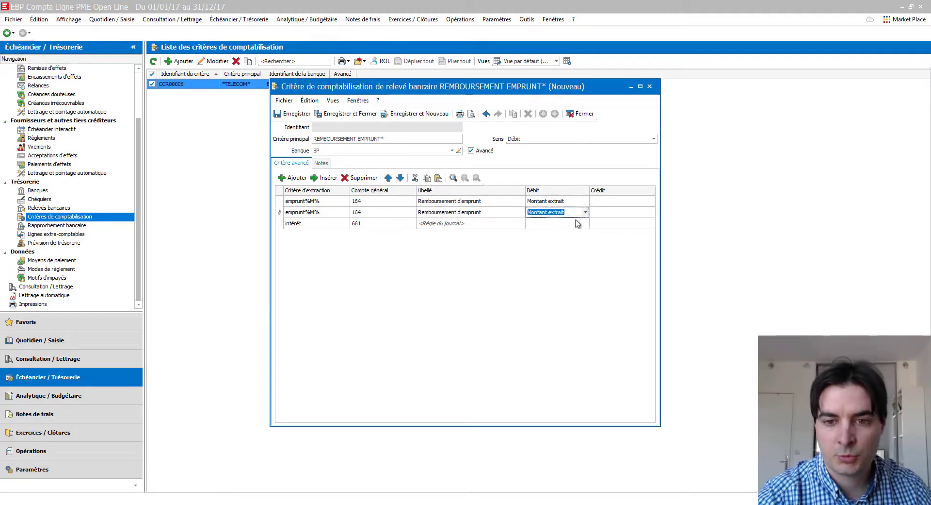
left_click(578, 224)
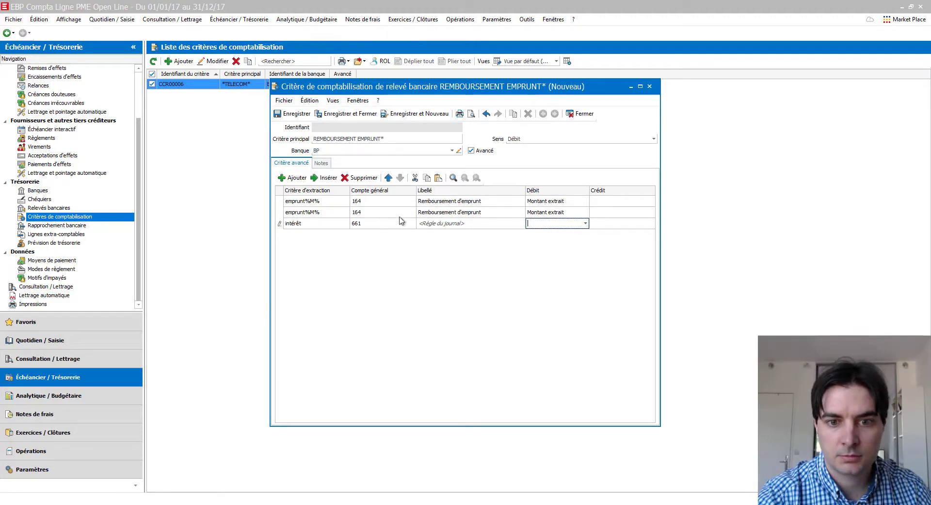
Move the label "Remboursement d'emprunt" from the duplicate emprunt line to the intérêt line and delete the duplicate
left_click(487, 213)
right_click(480, 212)
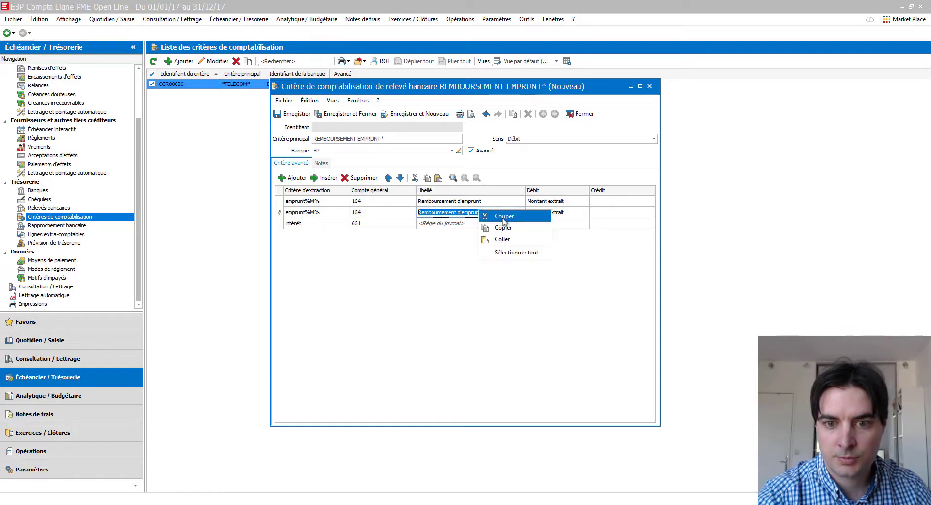
left_click(506, 217)
left_click(456, 224)
right_click(456, 225)
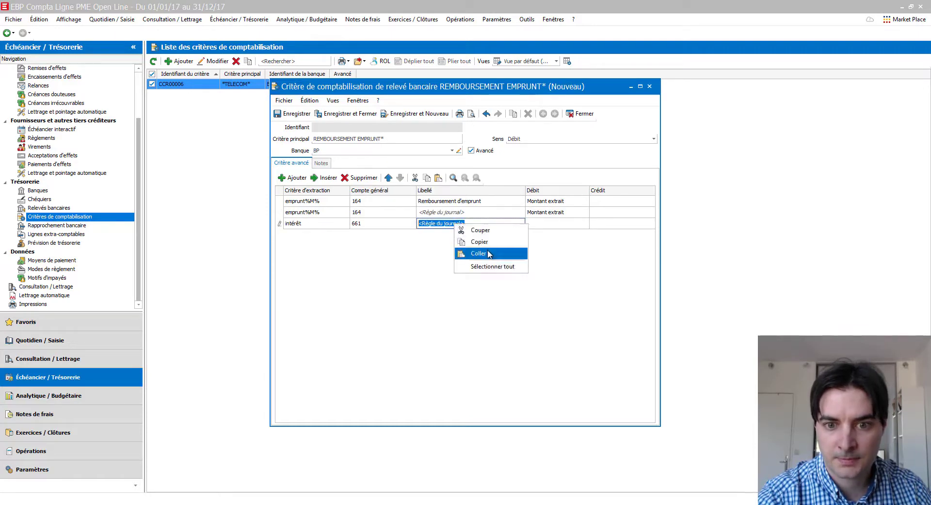
left_click(488, 256)
left_click(429, 212)
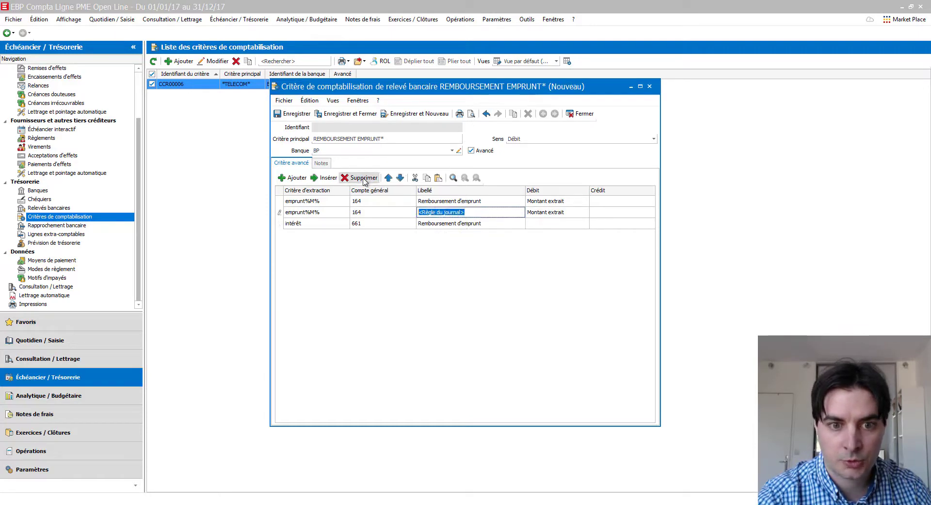
left_click(363, 177)
Set the debit of the intérêt line to Montant extrait
left_click(538, 214)
left_click(584, 214)
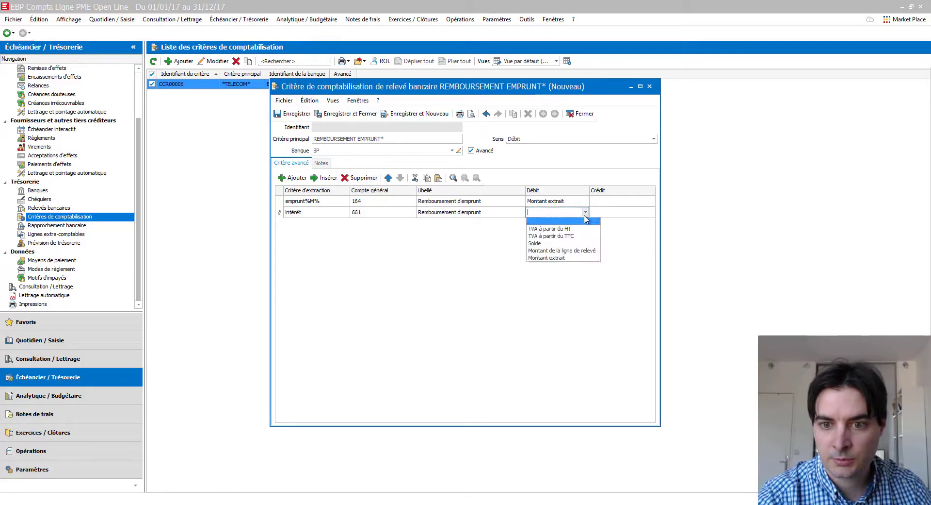
left_click(565, 255)
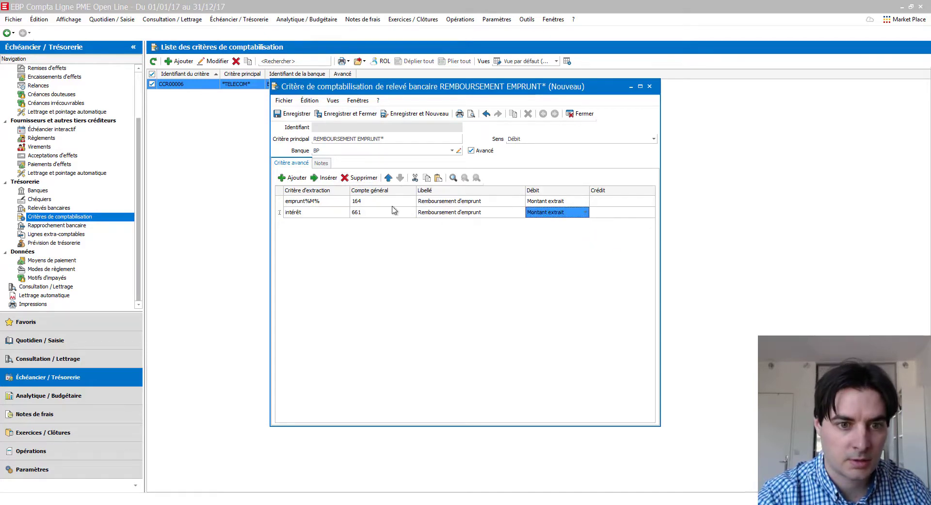
Add a third line with an empty extraction criterion and assign it general account 5121
left_click(292, 178)
left_click(312, 224)
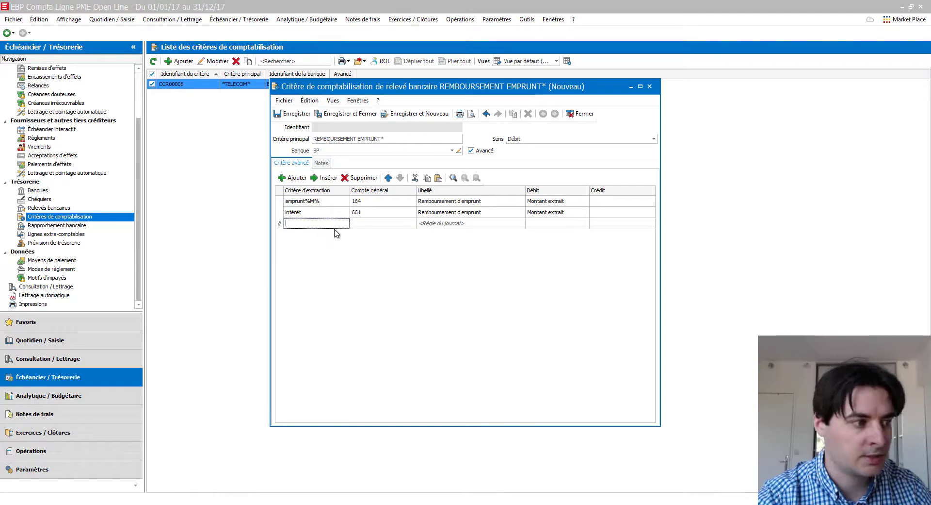
left_click(369, 224)
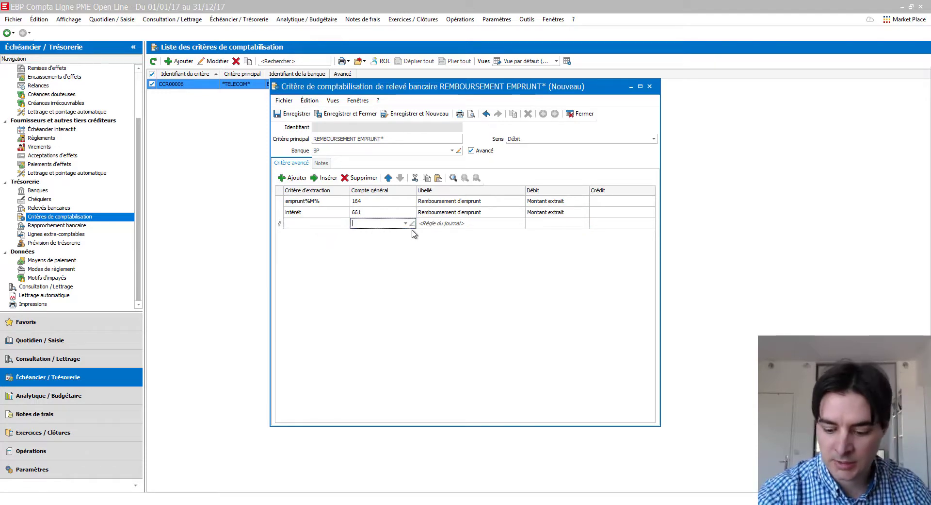
type("5")
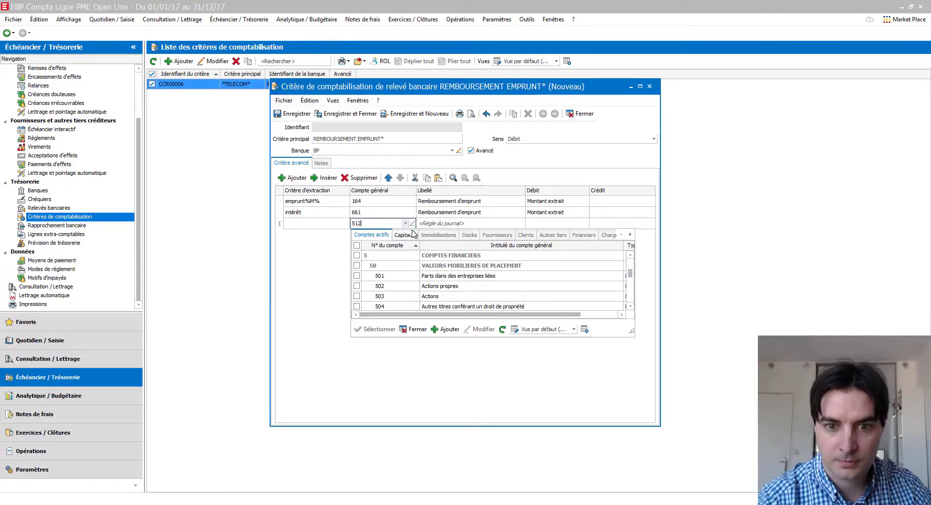
type("12")
left_click(445, 263)
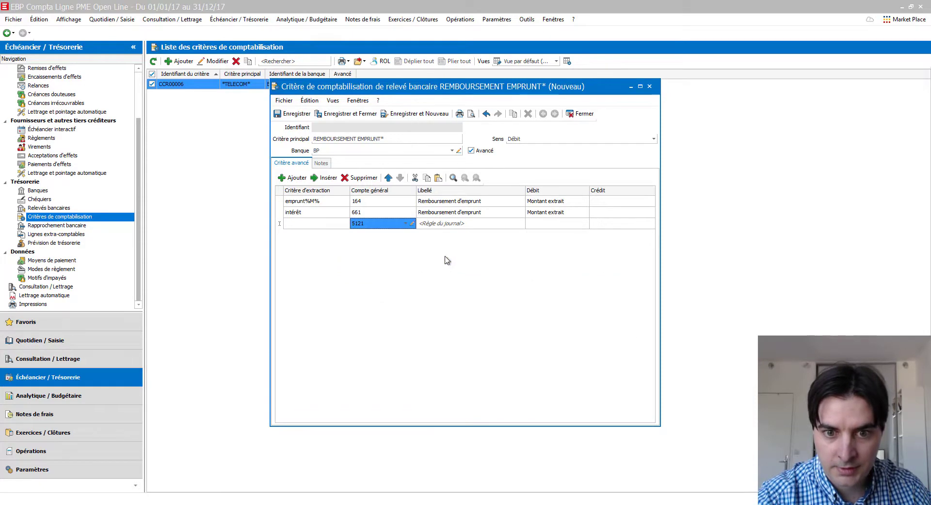
Copy the label "Remboursement d'emprunt" from the intérêt line to the 5121 line
left_click(477, 215)
key("ctrl+c")
right_click(474, 215)
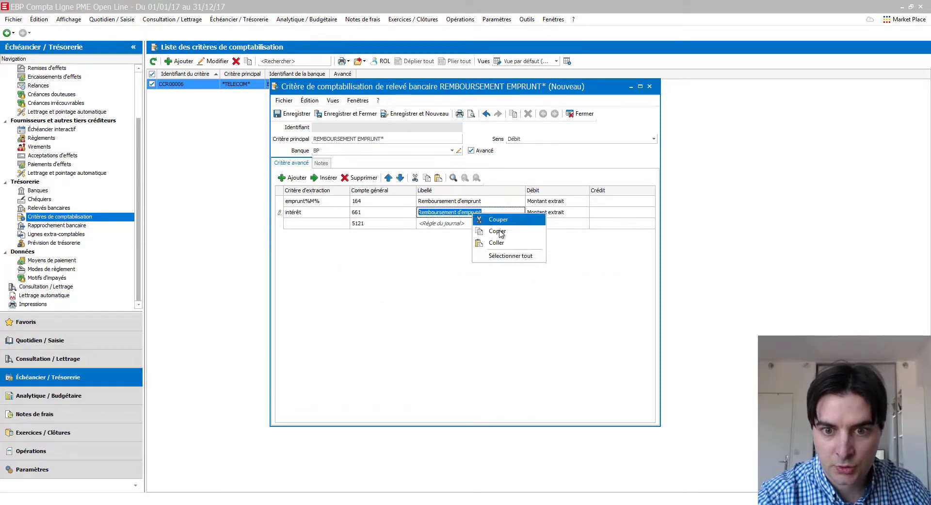
left_click(500, 231)
left_click(472, 223)
right_click(472, 223)
left_click(495, 254)
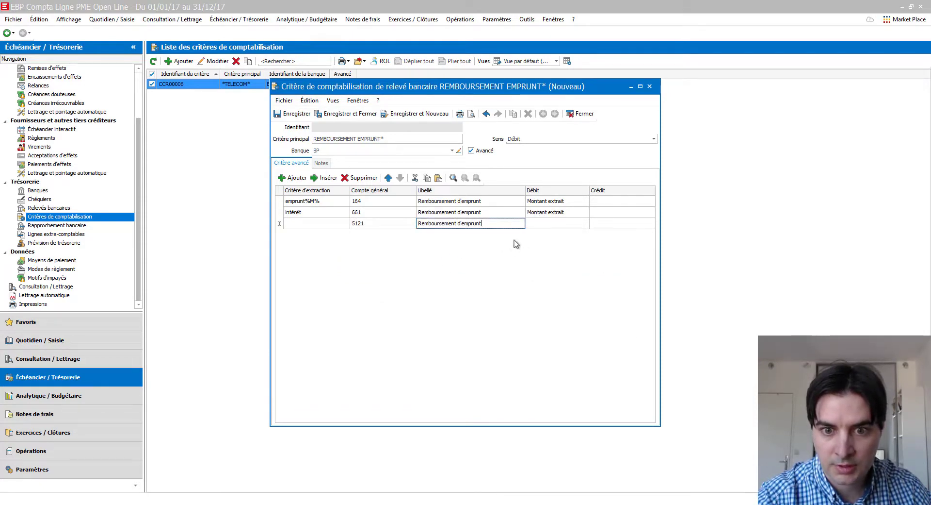
Set the credit of the 5121 line to Montant de la ligne de relevé, and save and close the criterion
left_click(548, 224)
left_click(599, 224)
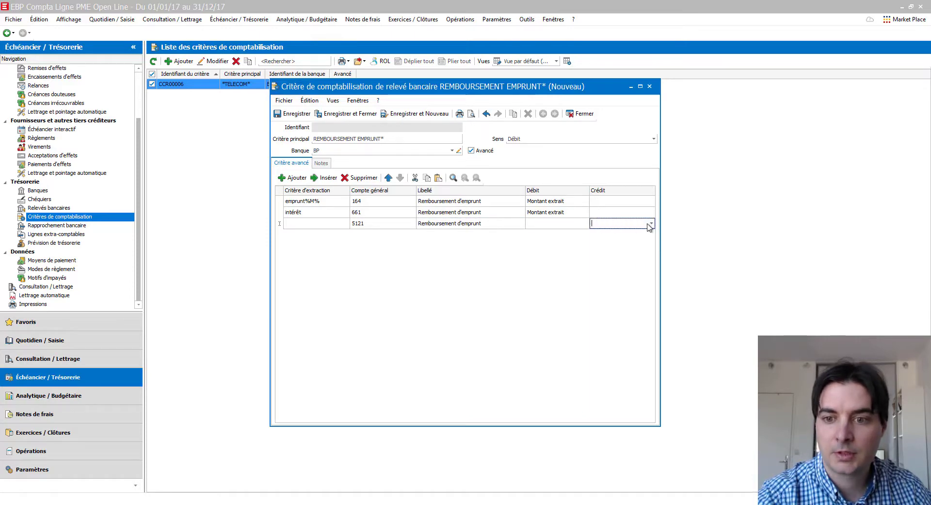
left_click(651, 224)
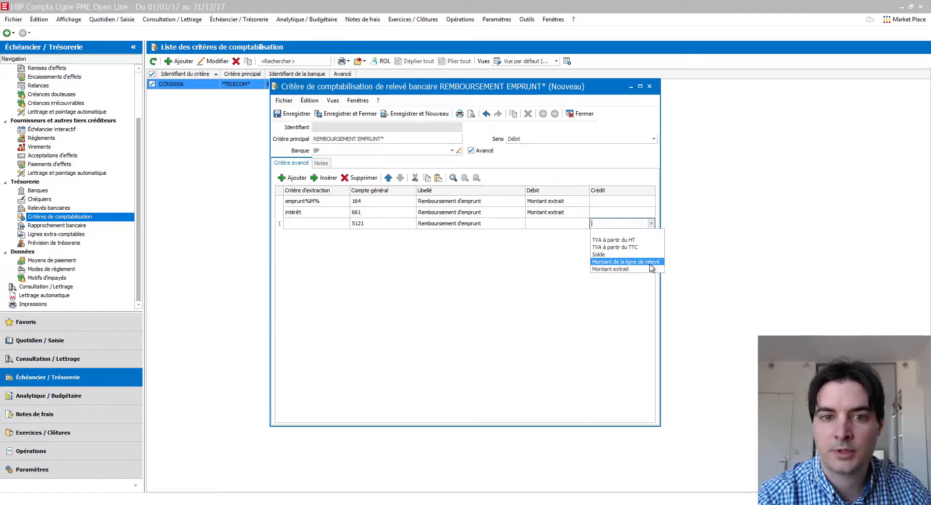
left_click(650, 264)
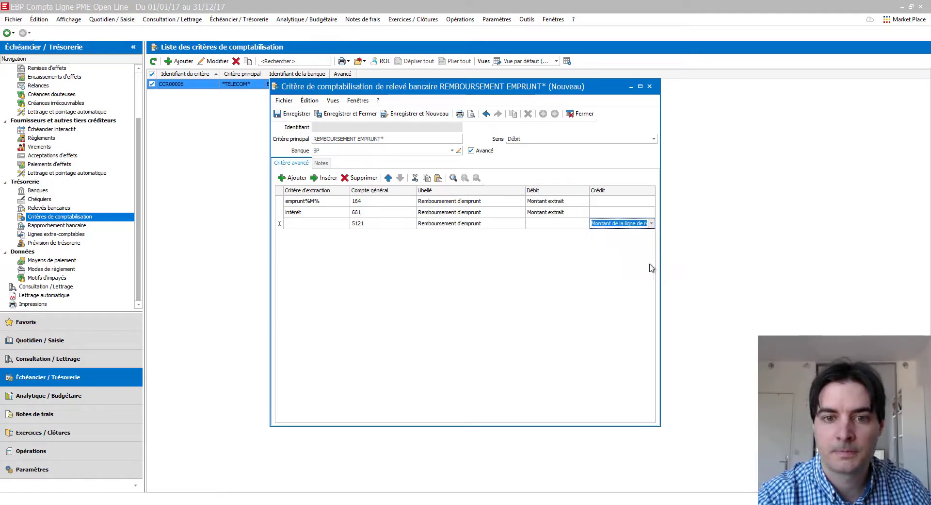
left_click(348, 118)
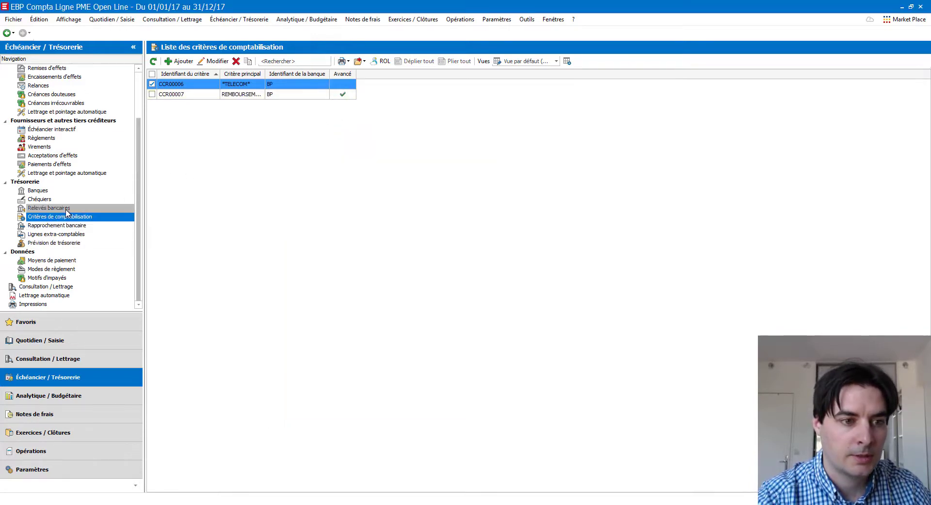
Open bank statement BP00001 and apply the posting criteria to the REMBOURSEMENT EMPRUNT line
left_click(49, 208)
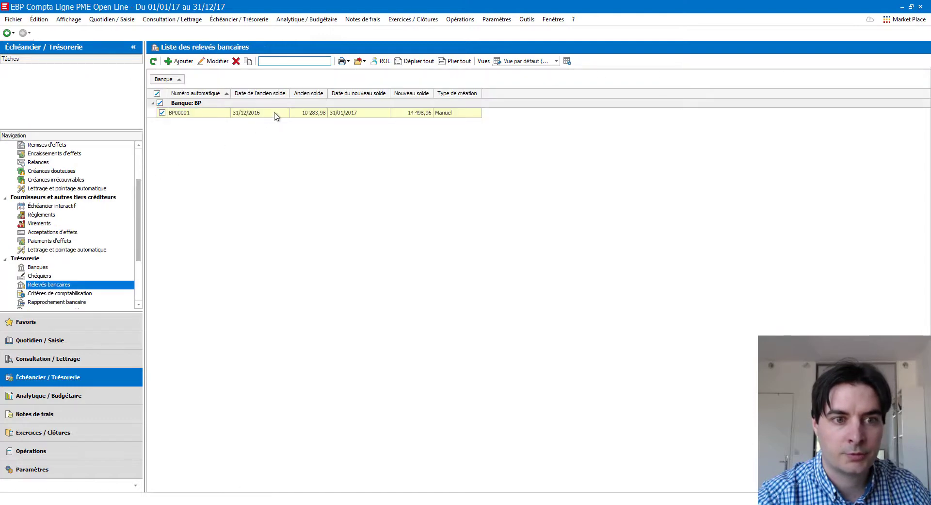
double_click(276, 114)
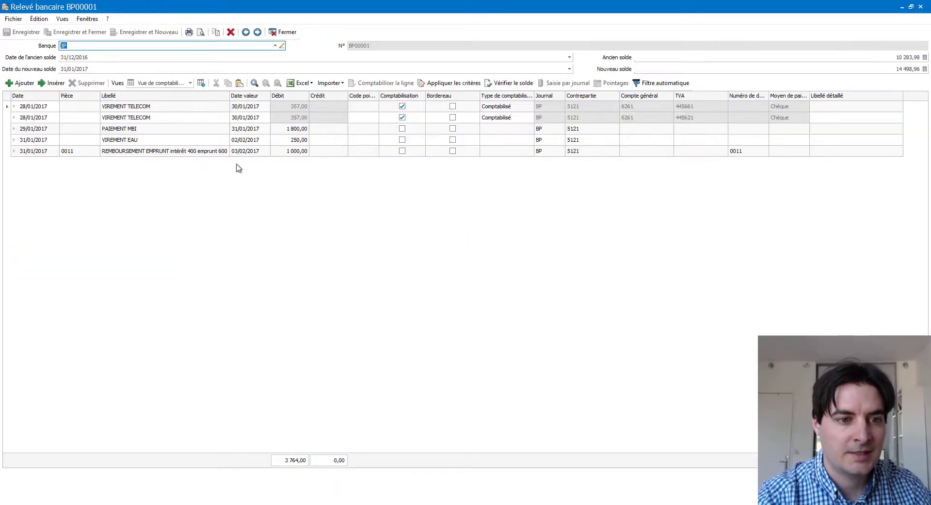
left_click(209, 154)
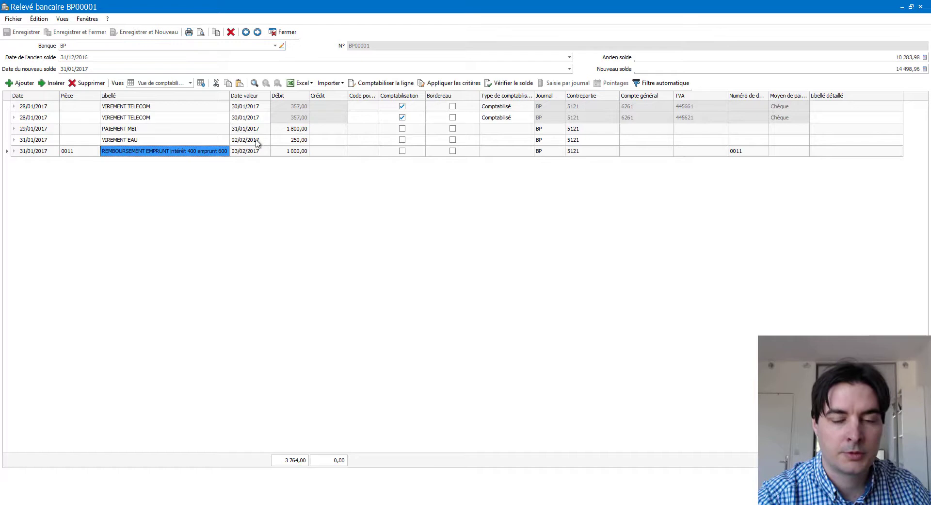
left_click(450, 85)
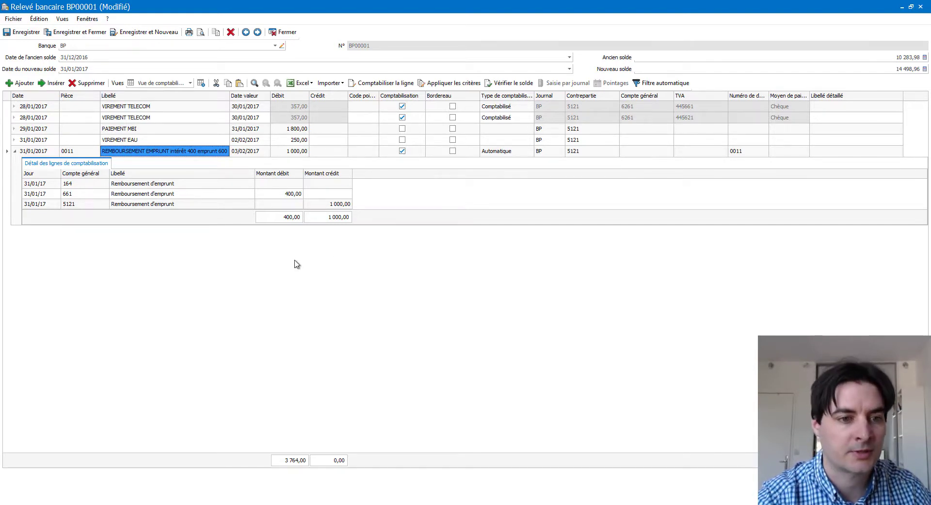
Check the debit and credit amounts in the loan repayment's posting detail, and close statement BP00001 without saving
left_click(330, 204)
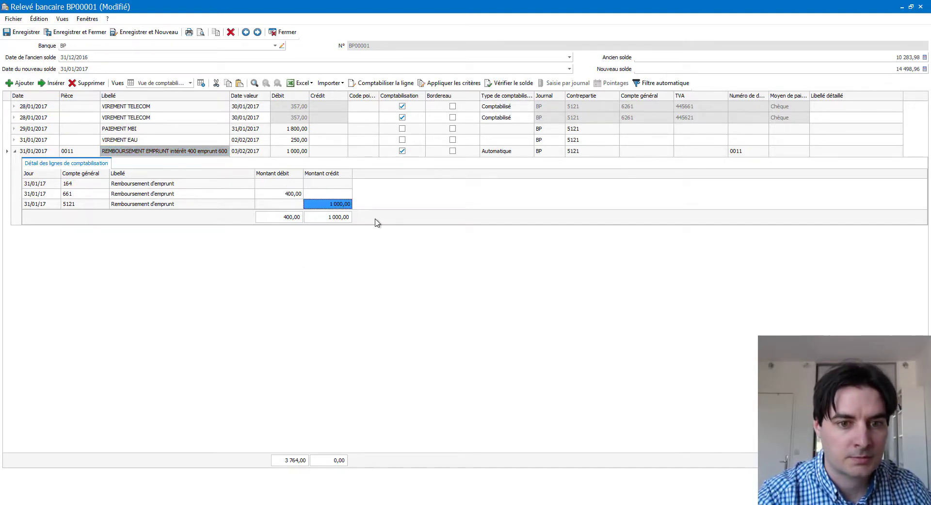
left_click(279, 186)
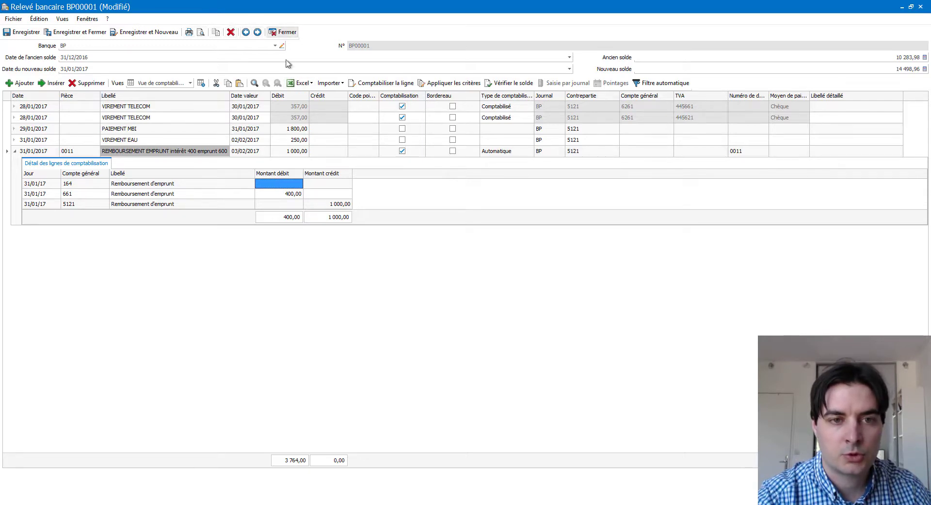
left_click(288, 33)
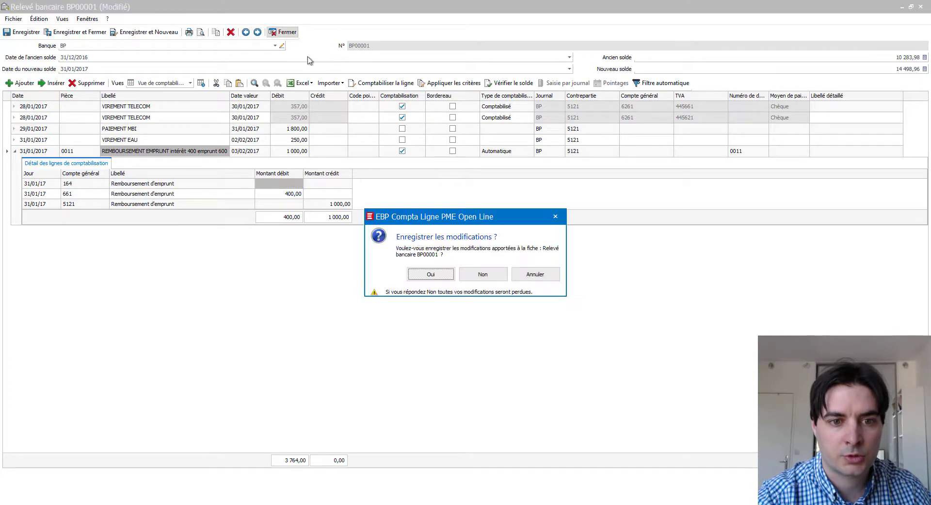
left_click(483, 274)
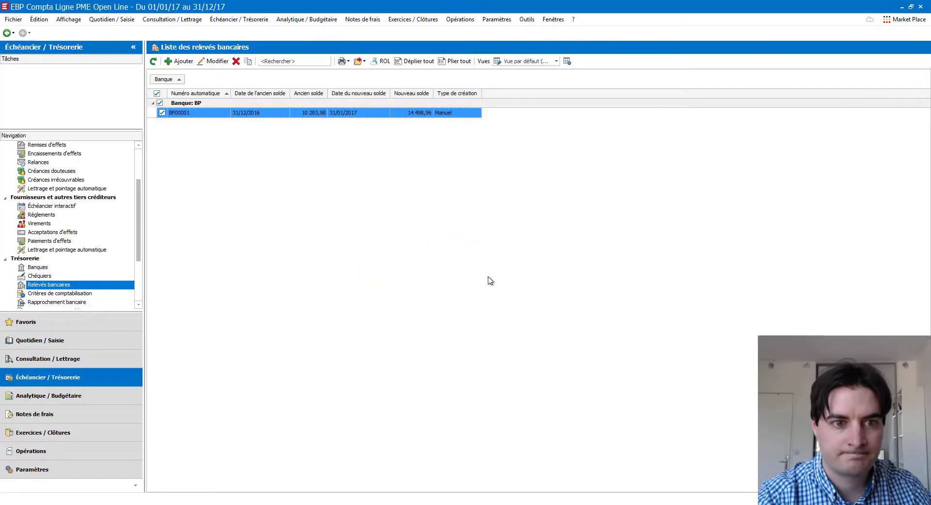
Change the 164 line's extraction criterion in the REMBOURSEMENT EMPRUNT* criterion to "emprunt %M%", and save and close the criterion
left_click(86, 293)
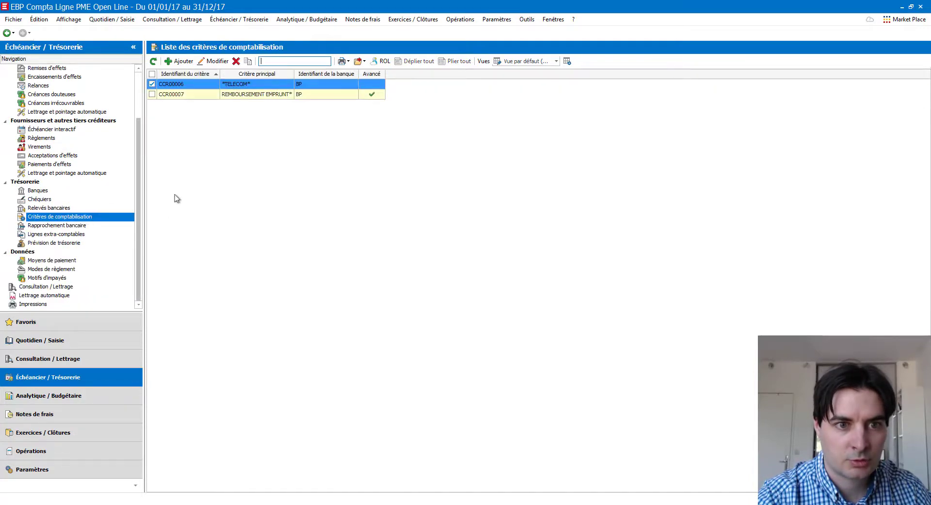
double_click(264, 98)
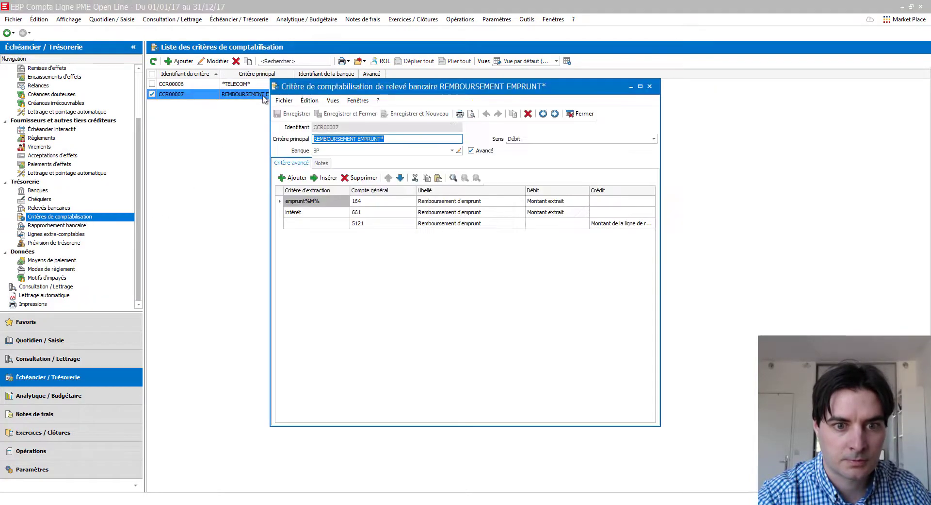
left_click(313, 211)
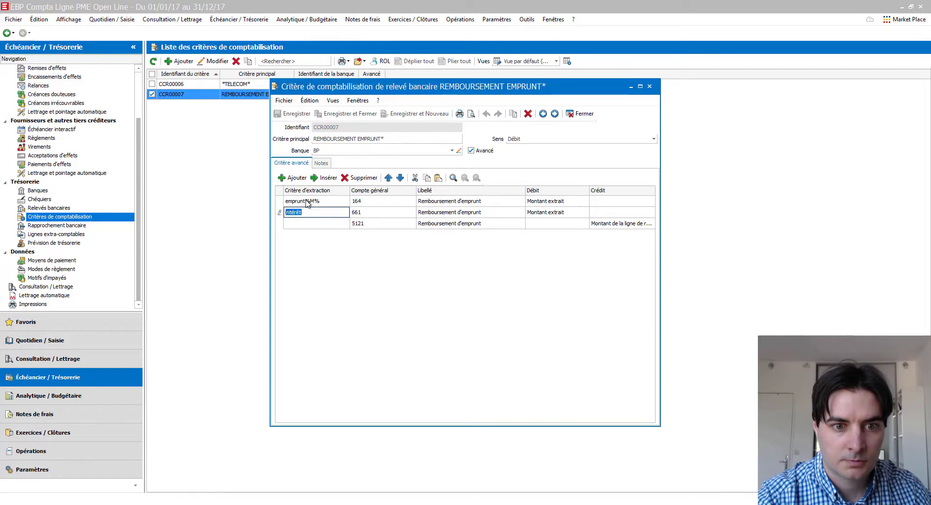
left_click(306, 200)
left_click(307, 200)
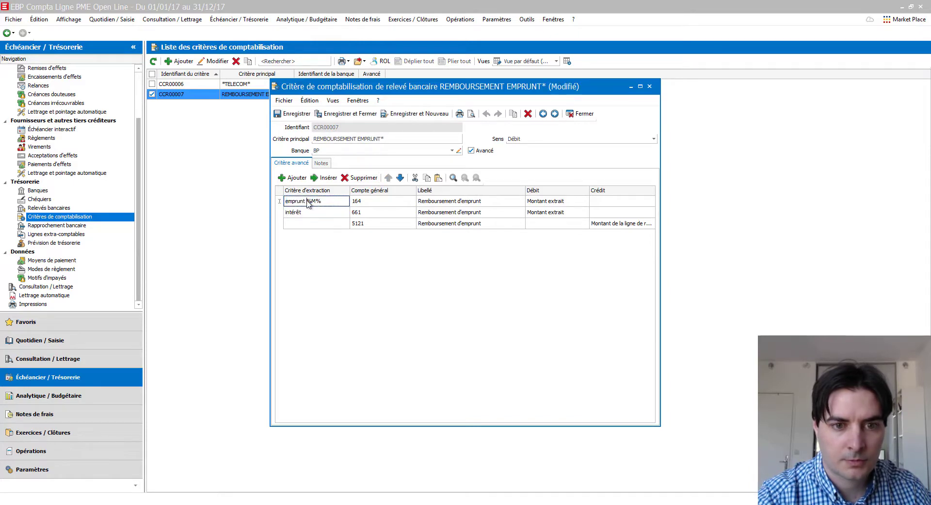
left_click(291, 113)
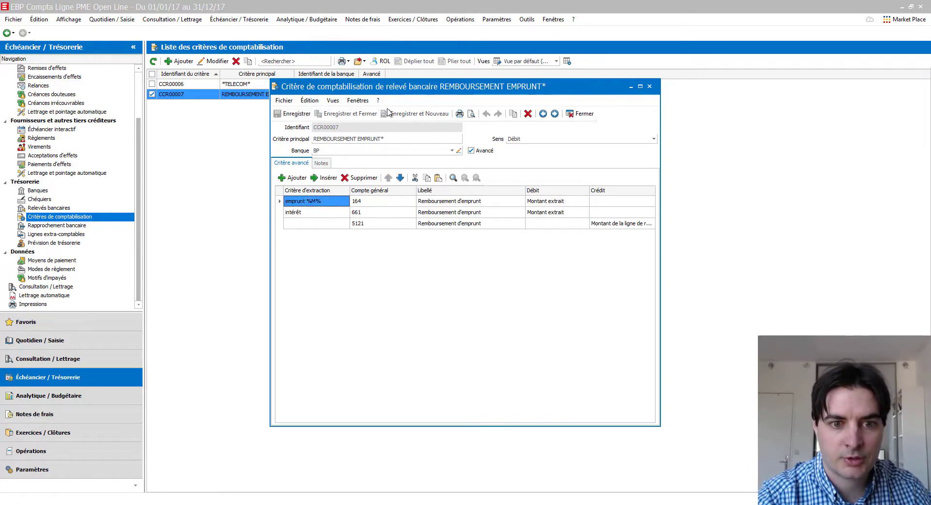
left_click(650, 88)
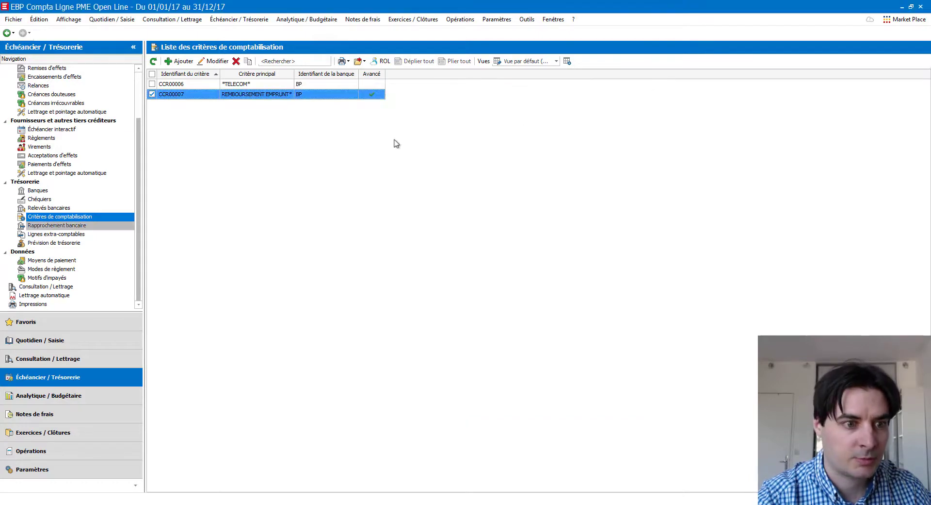
Reopen bank statement BP00001, apply the posting criteria to the REMBOURSEMENT EMPRUNT line, and check the credit amount of account 5121
left_click(66, 209)
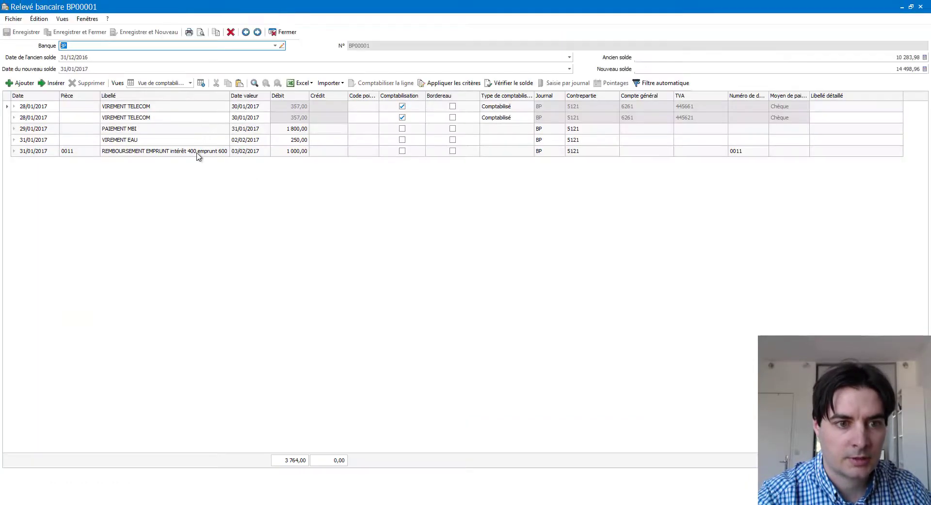
left_click(199, 152)
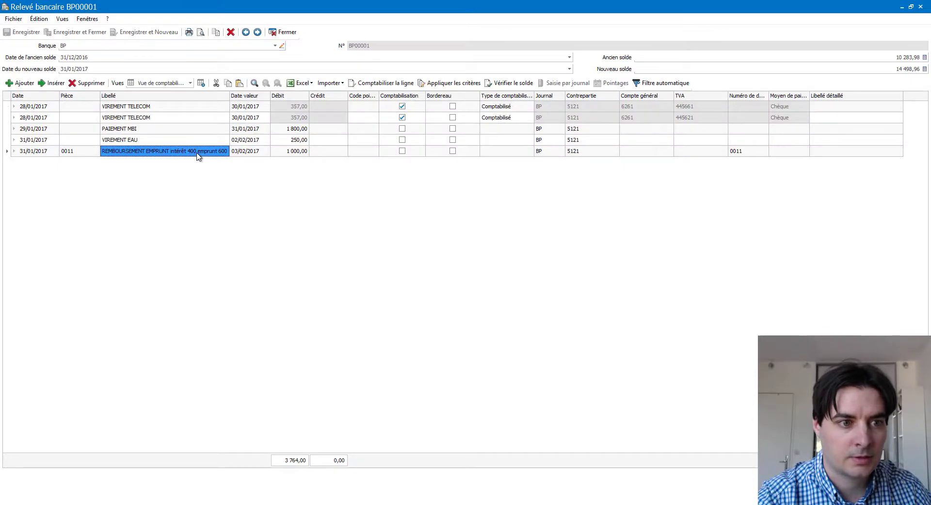
left_click(452, 83)
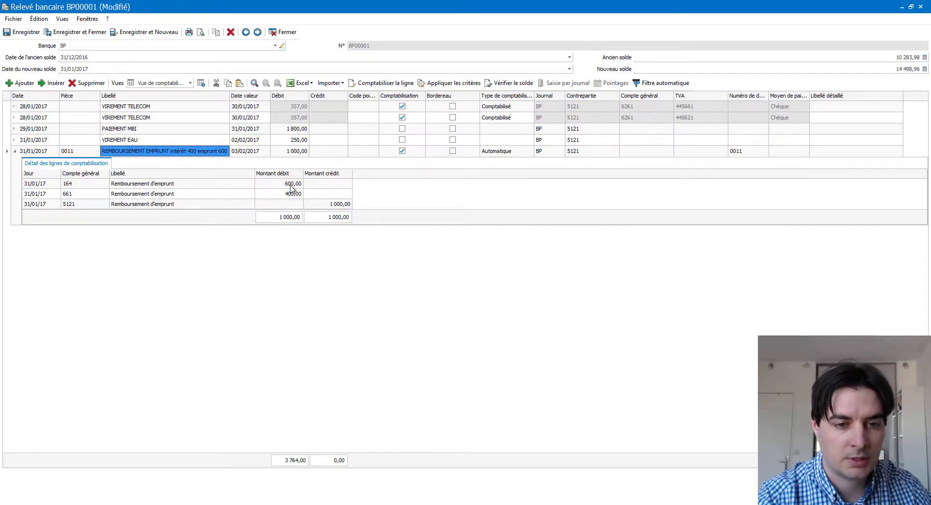
left_click(329, 204)
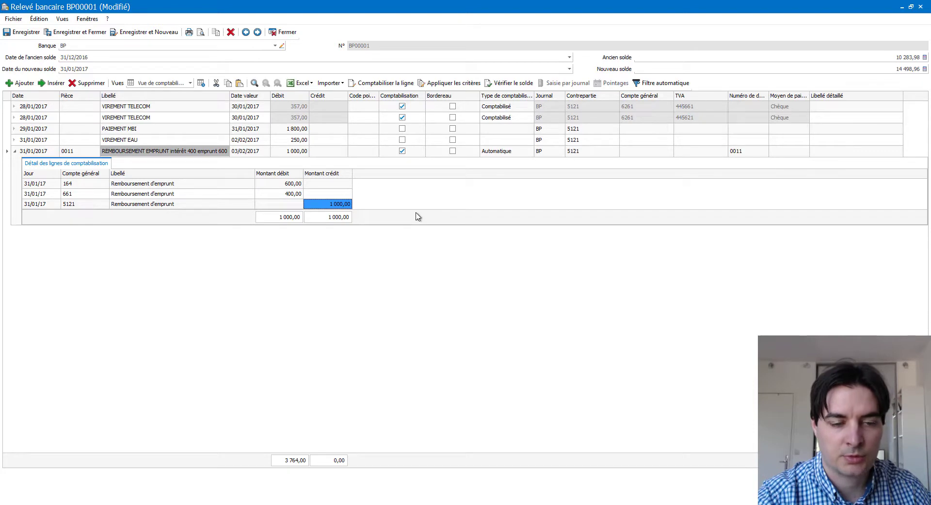